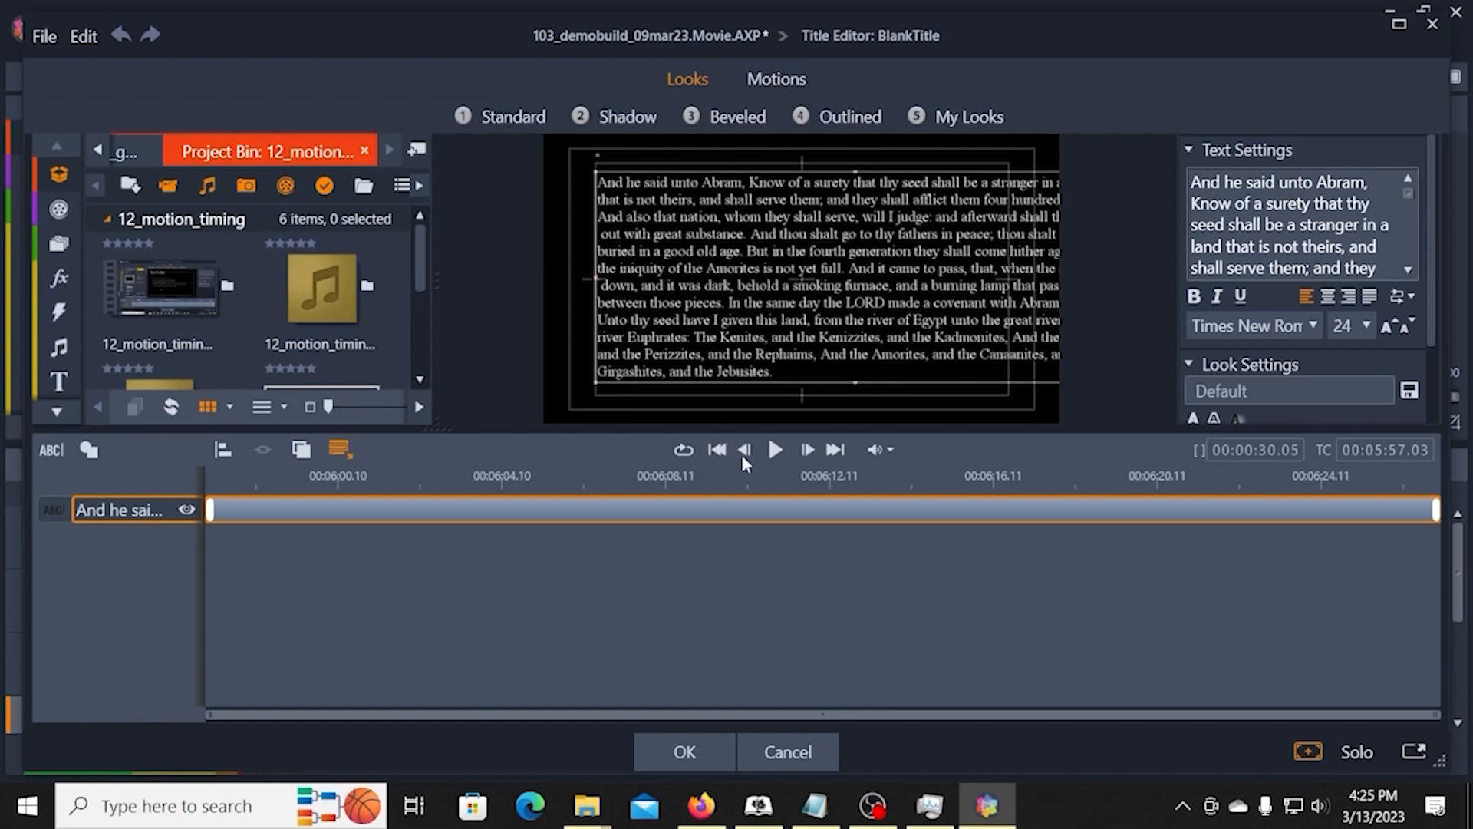
Step: Accept the open title, zoom the timeline in around the long passage's clip and give the timeline more height
click(683, 751)
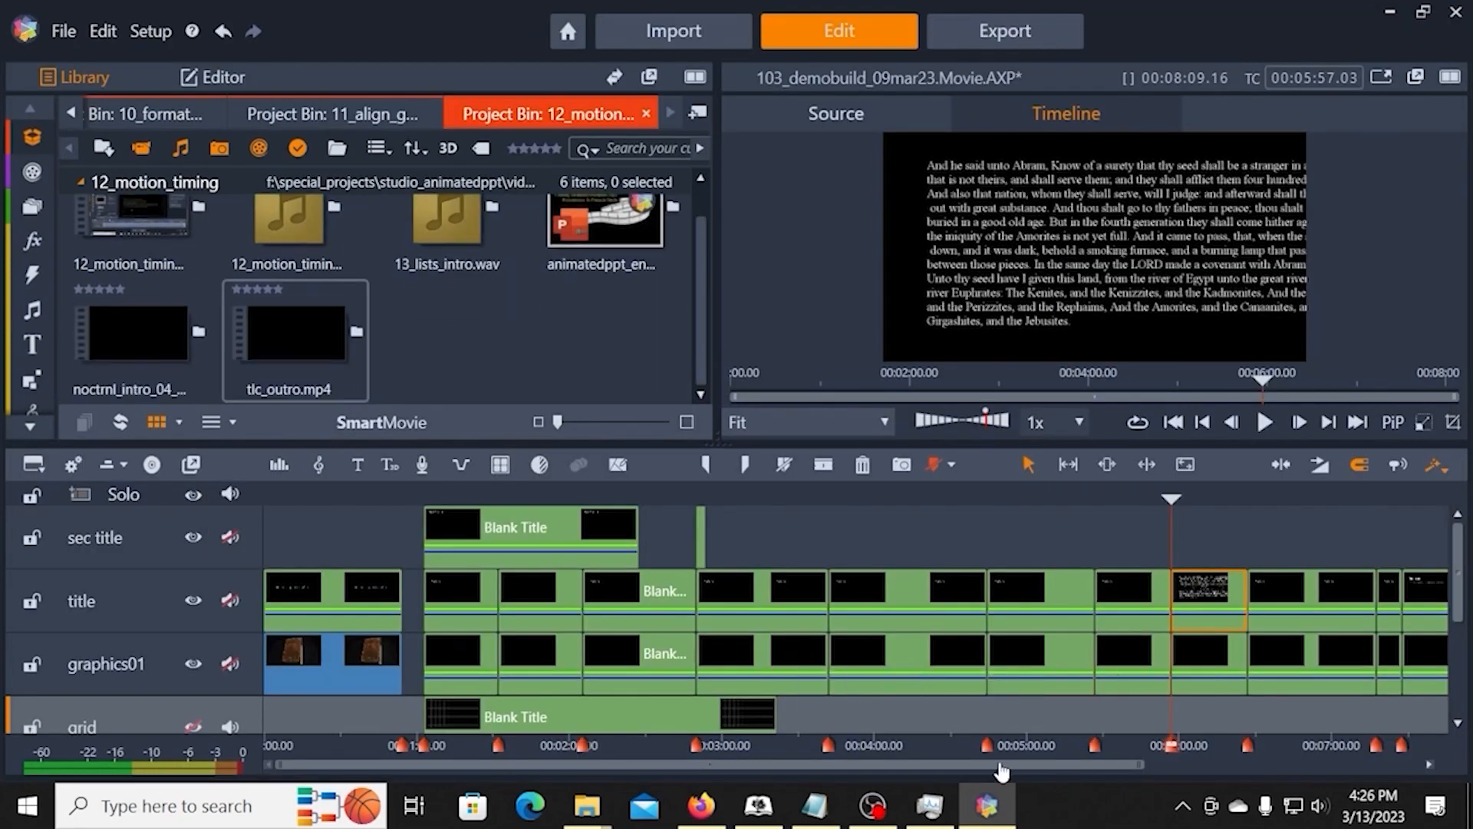
drag(1142, 765, 1021, 777)
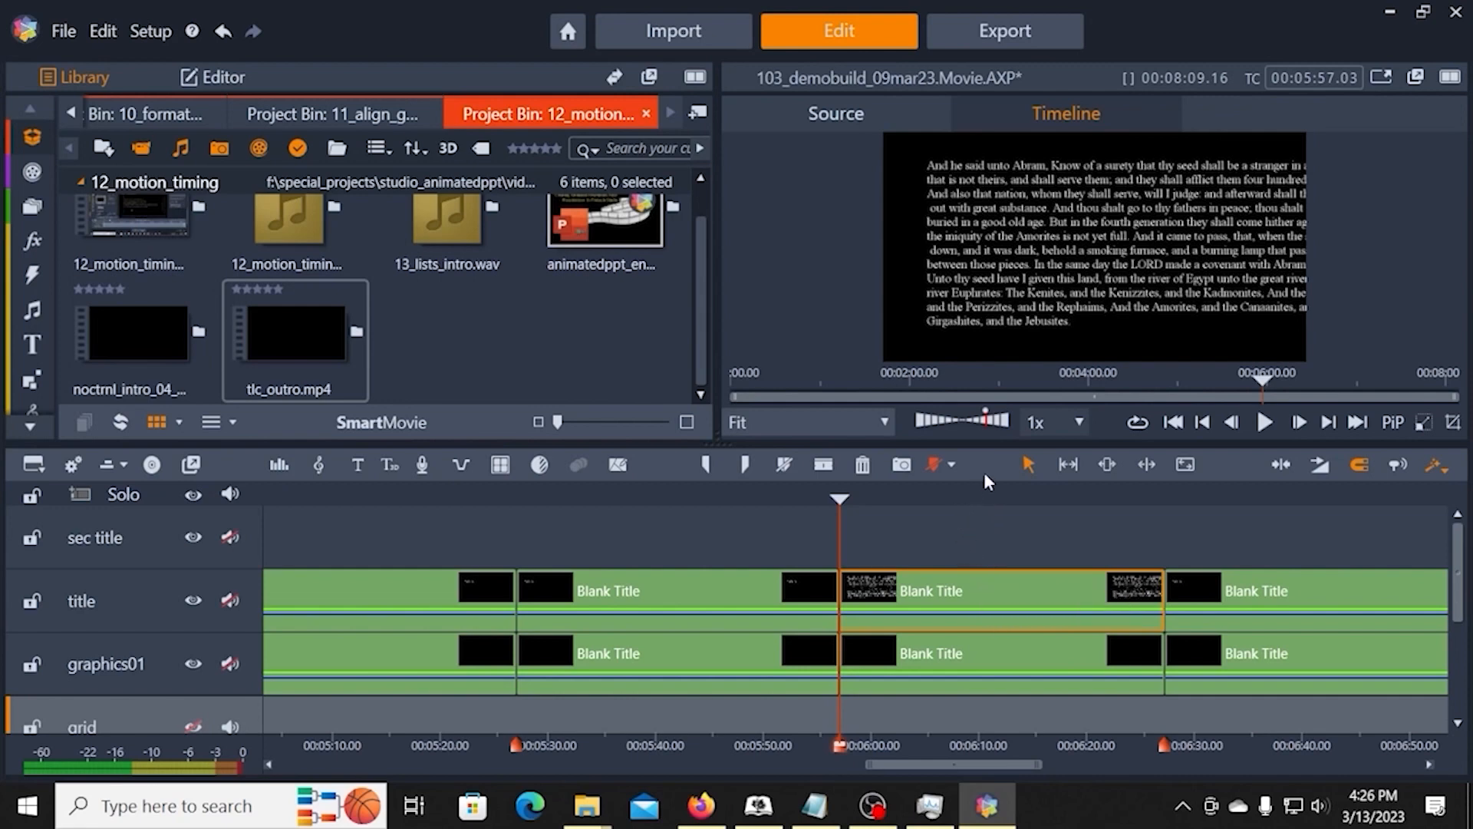
drag(983, 443, 989, 318)
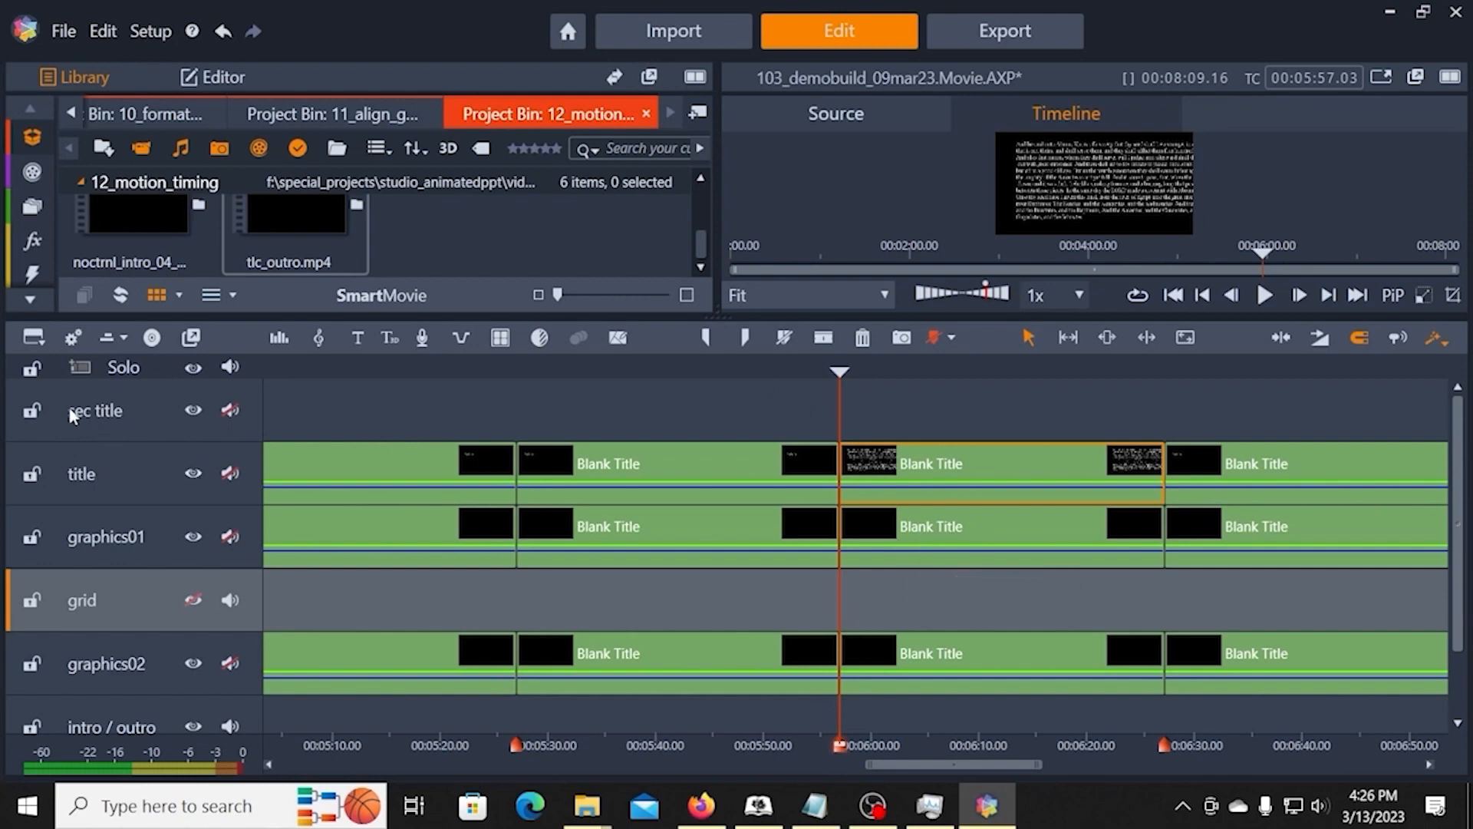
Step: Lock the sec title, graphics01, grid, graphics02, intro / outro and audio tracks
click(31, 409)
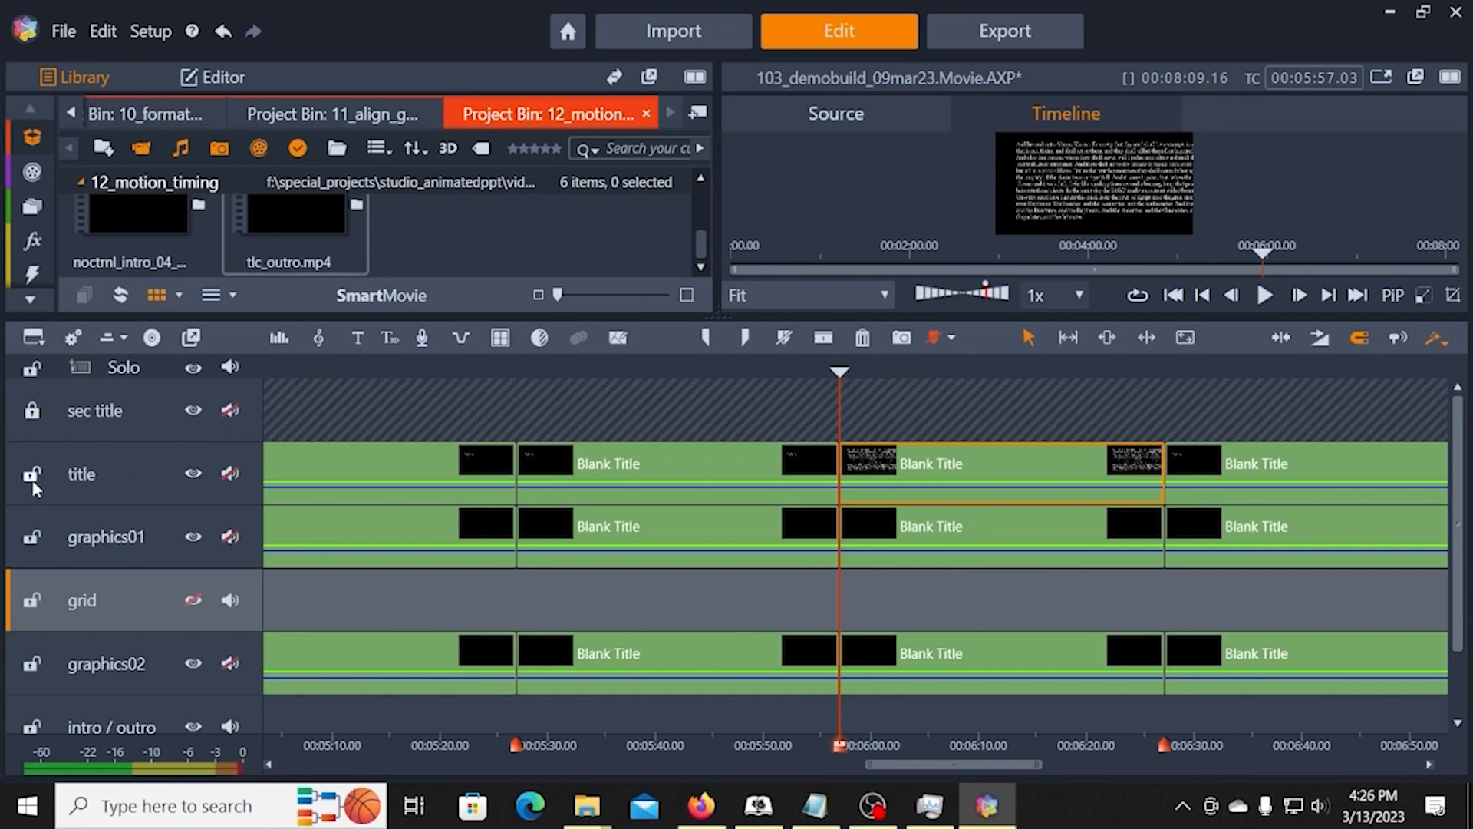
click(30, 537)
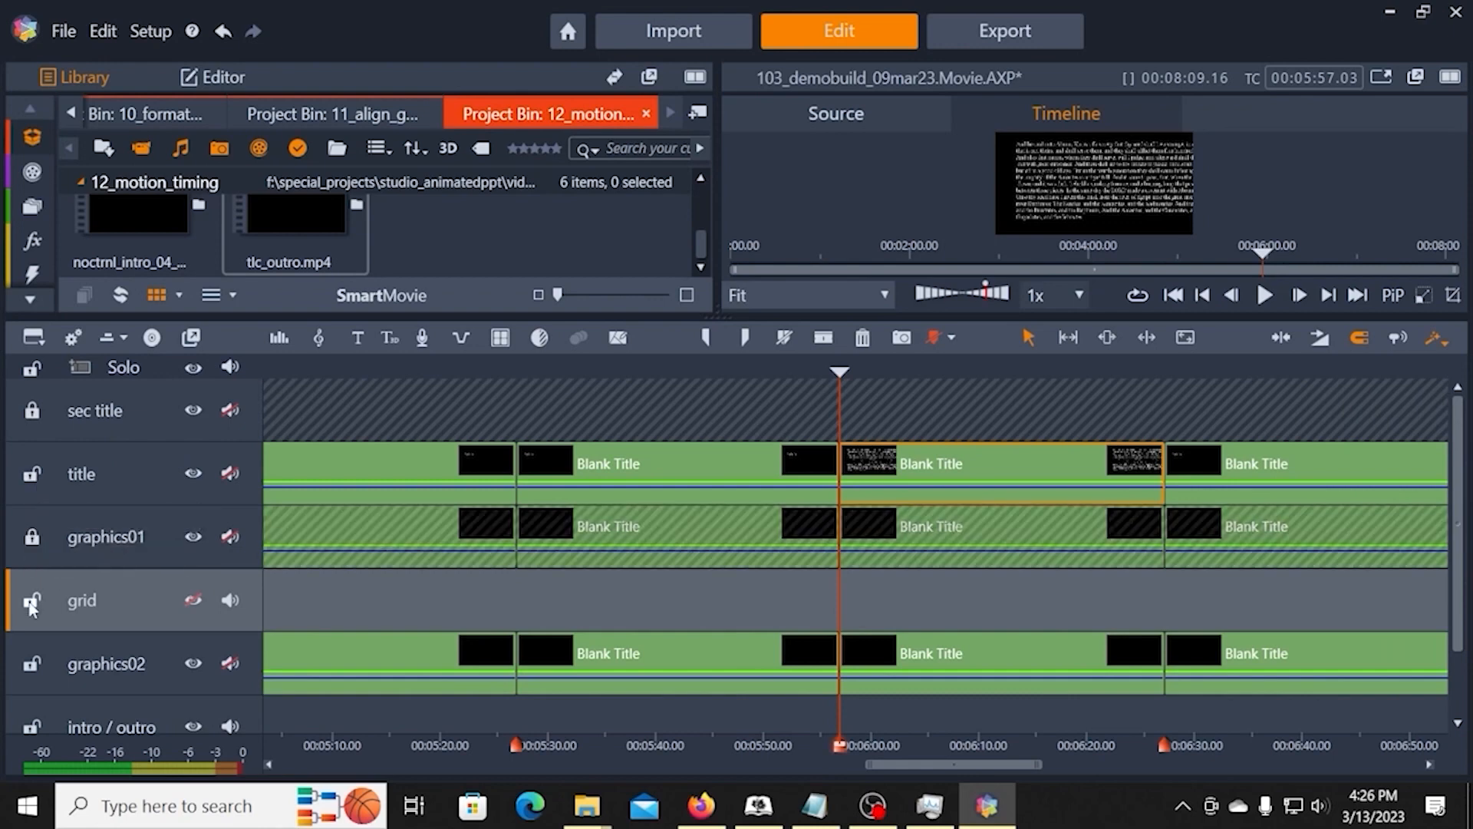
click(31, 601)
scroll(140, 610, down, 2)
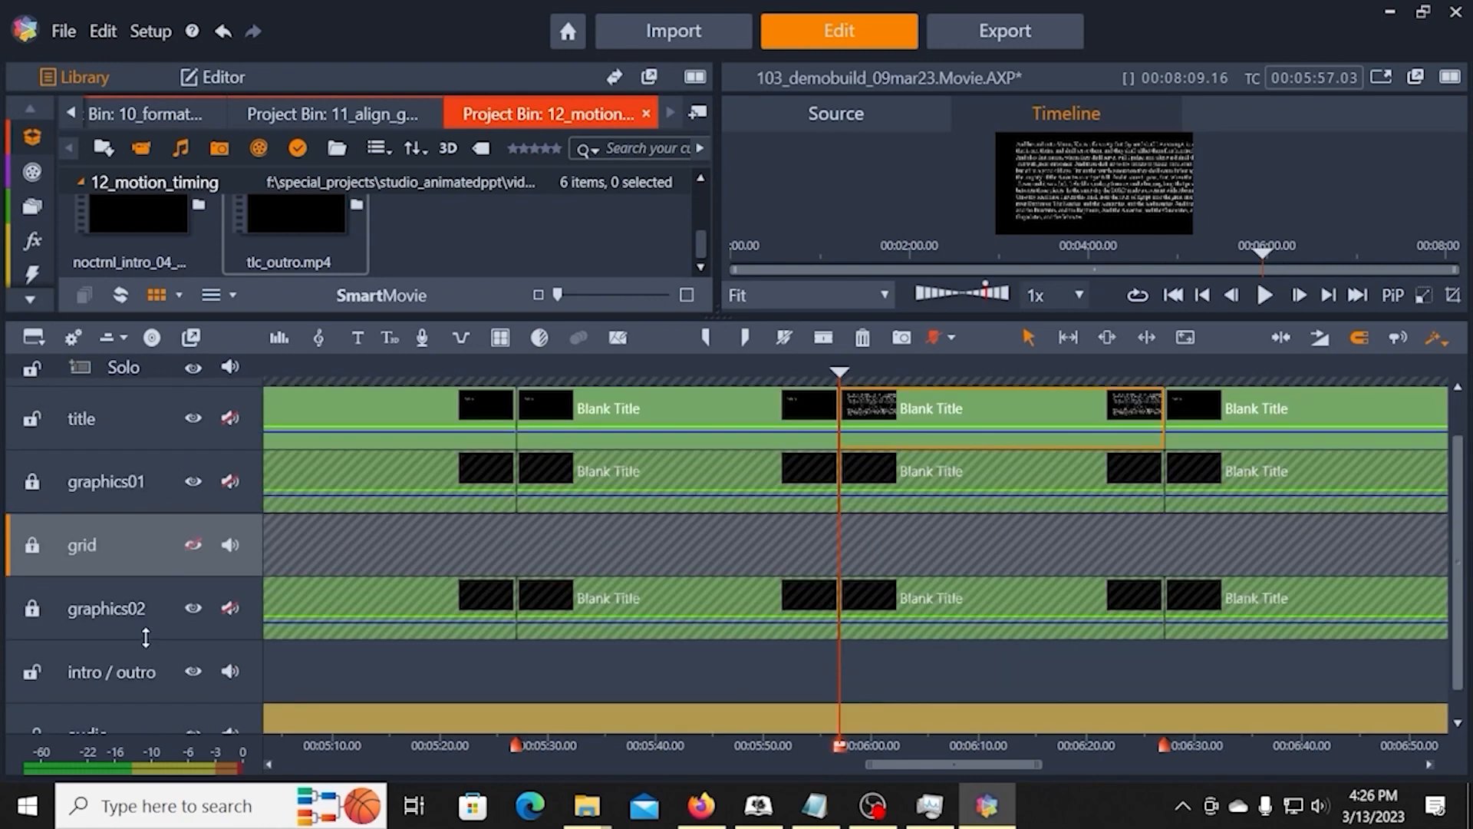
click(31, 640)
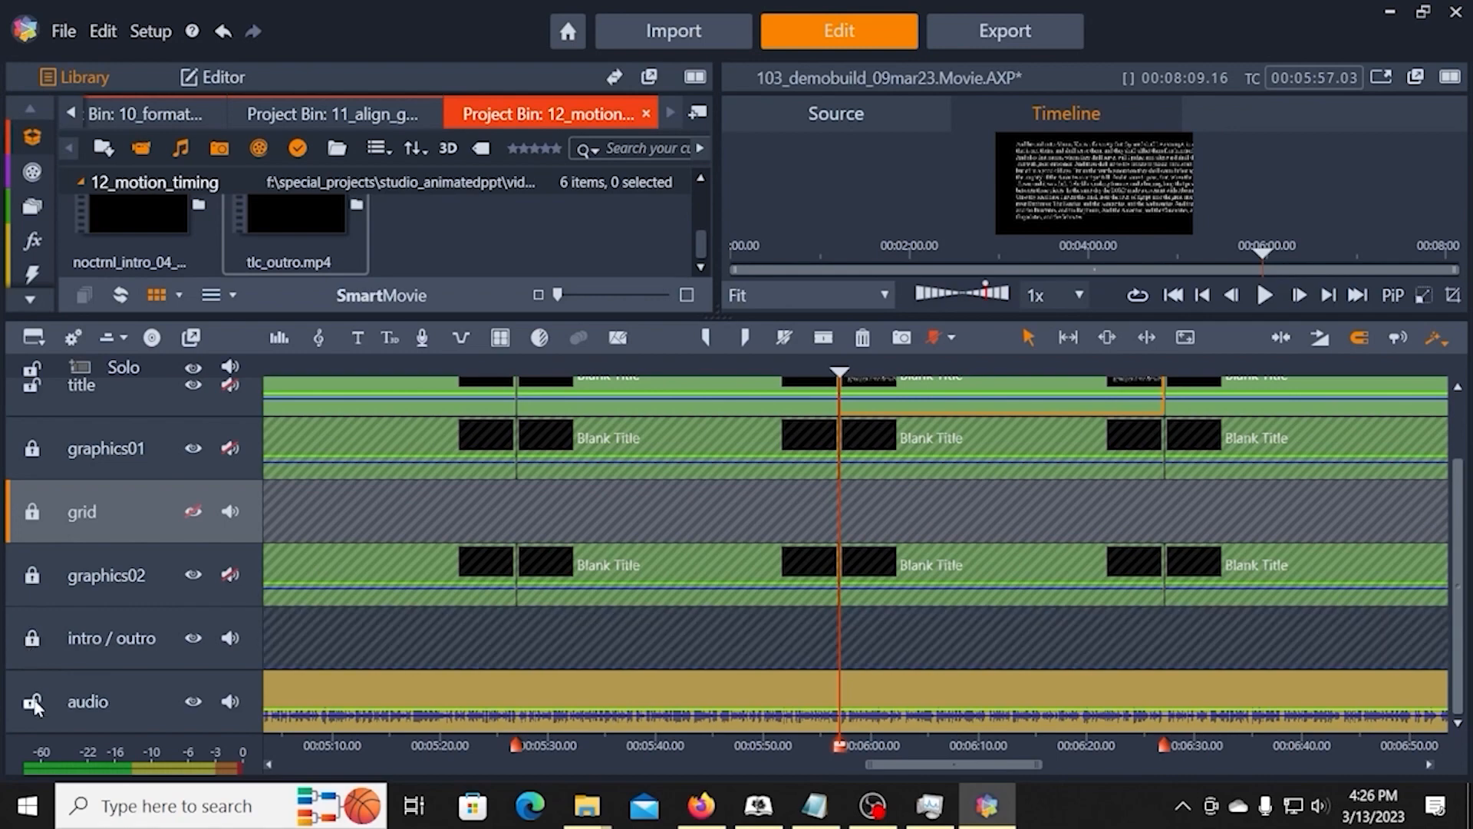
click(31, 703)
scroll(77, 479, up, 2)
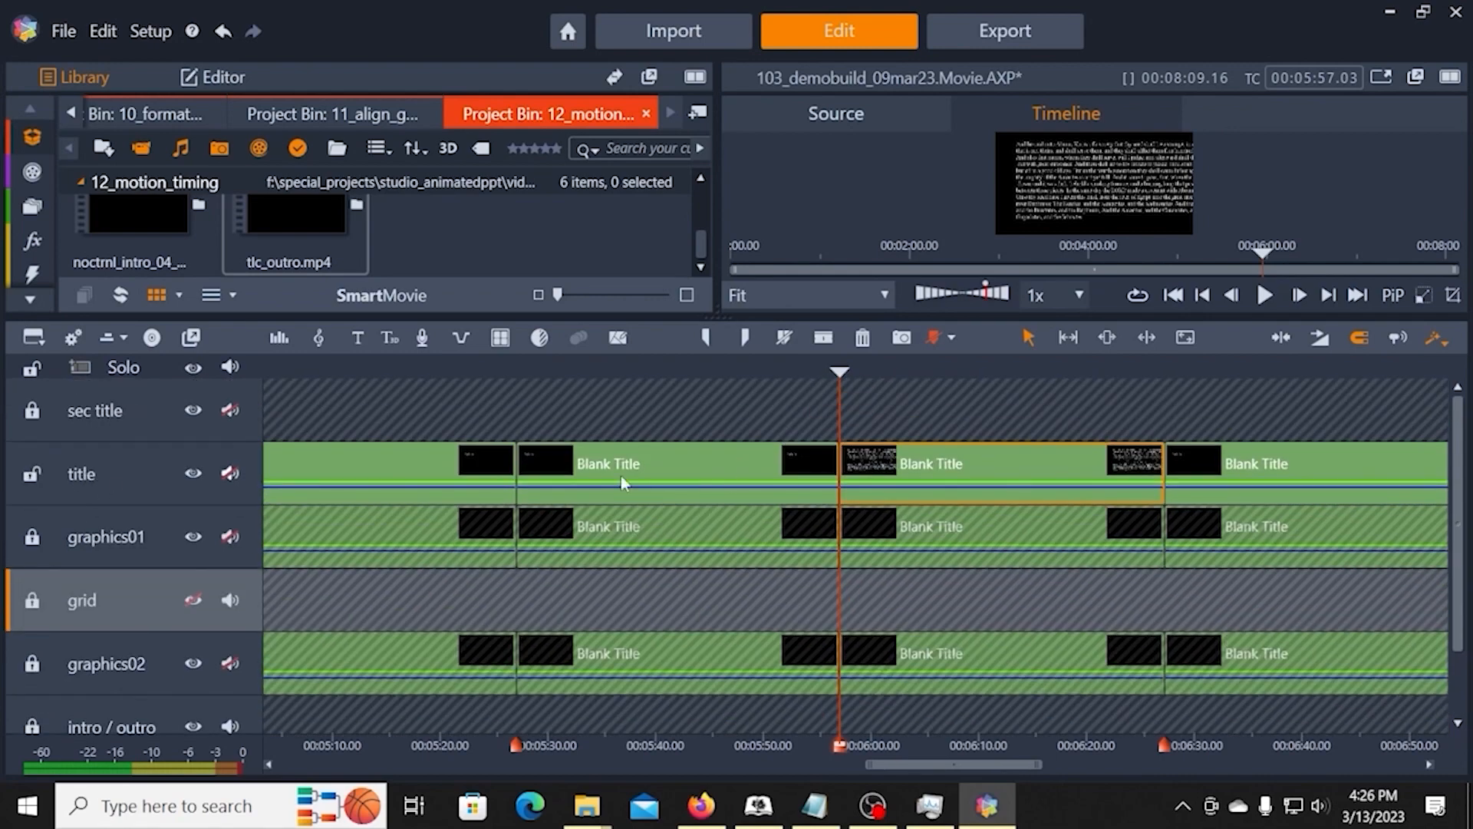
Step: Open the long passage's title clip at 00:05:57.03 for editing and resize its text box so the lines wrap inside the frame
right_click(989, 458)
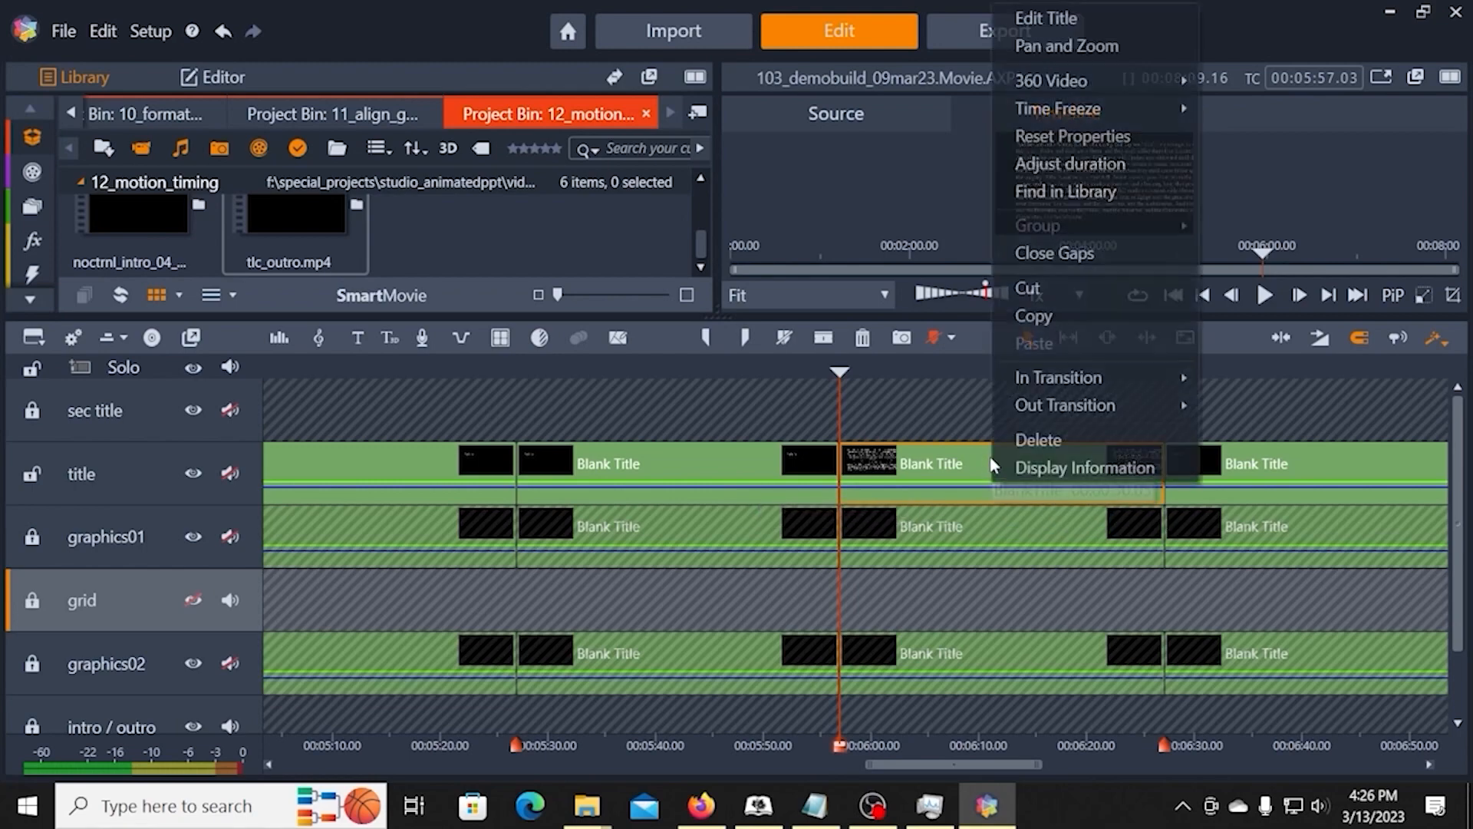
click(1074, 17)
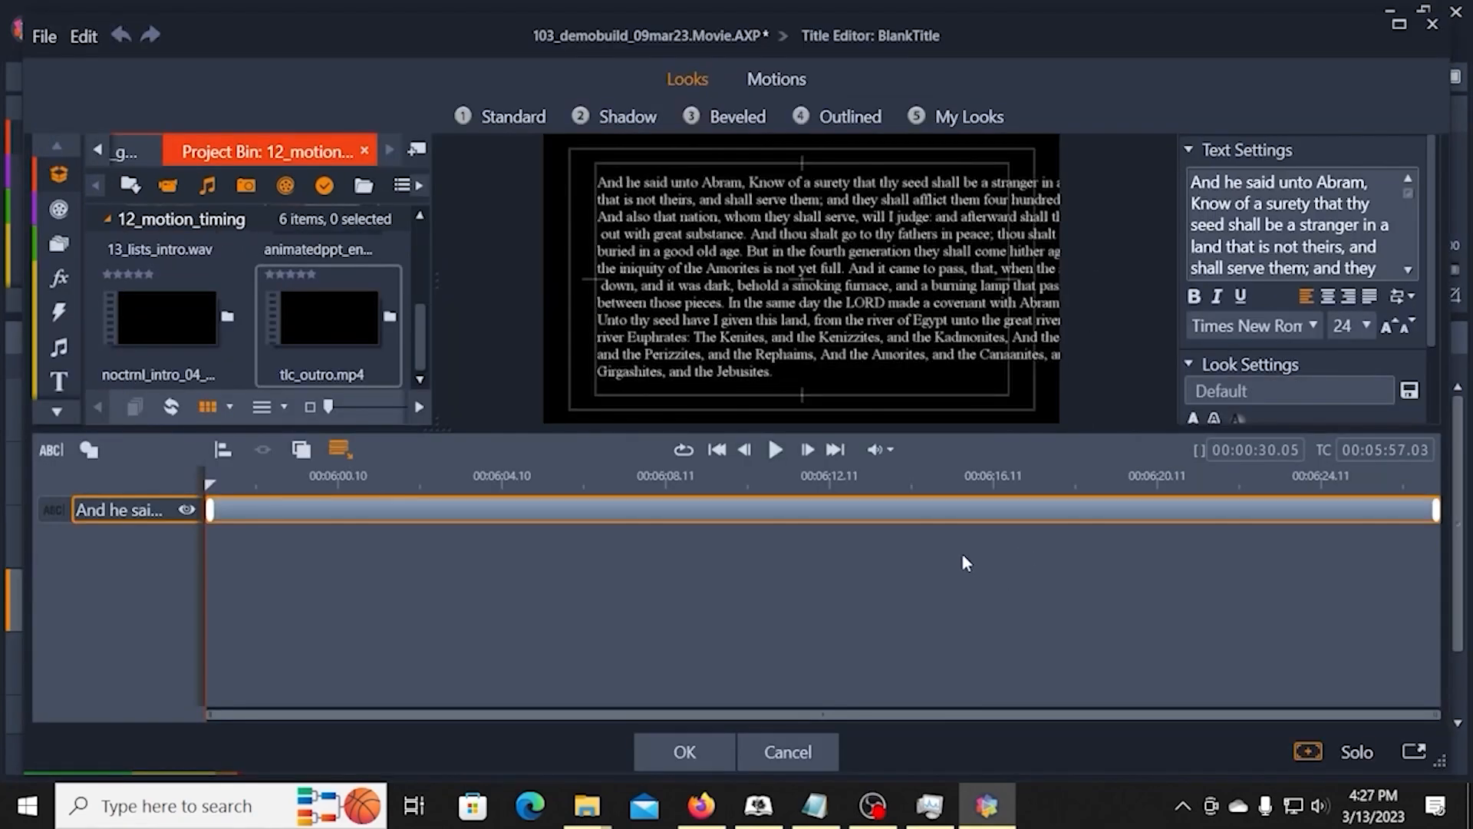
click(774, 289)
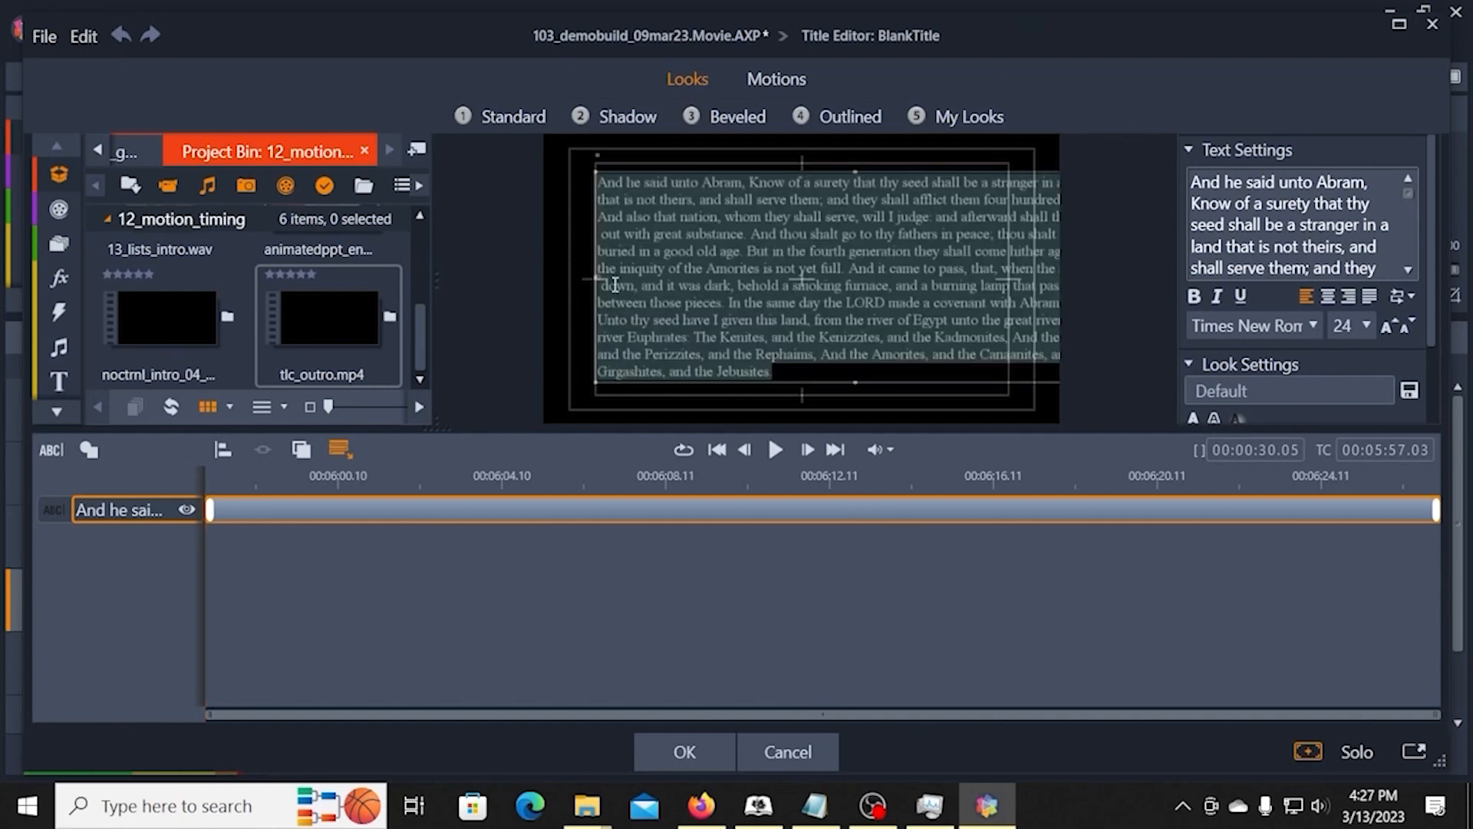
click(600, 279)
drag(600, 278, 703, 299)
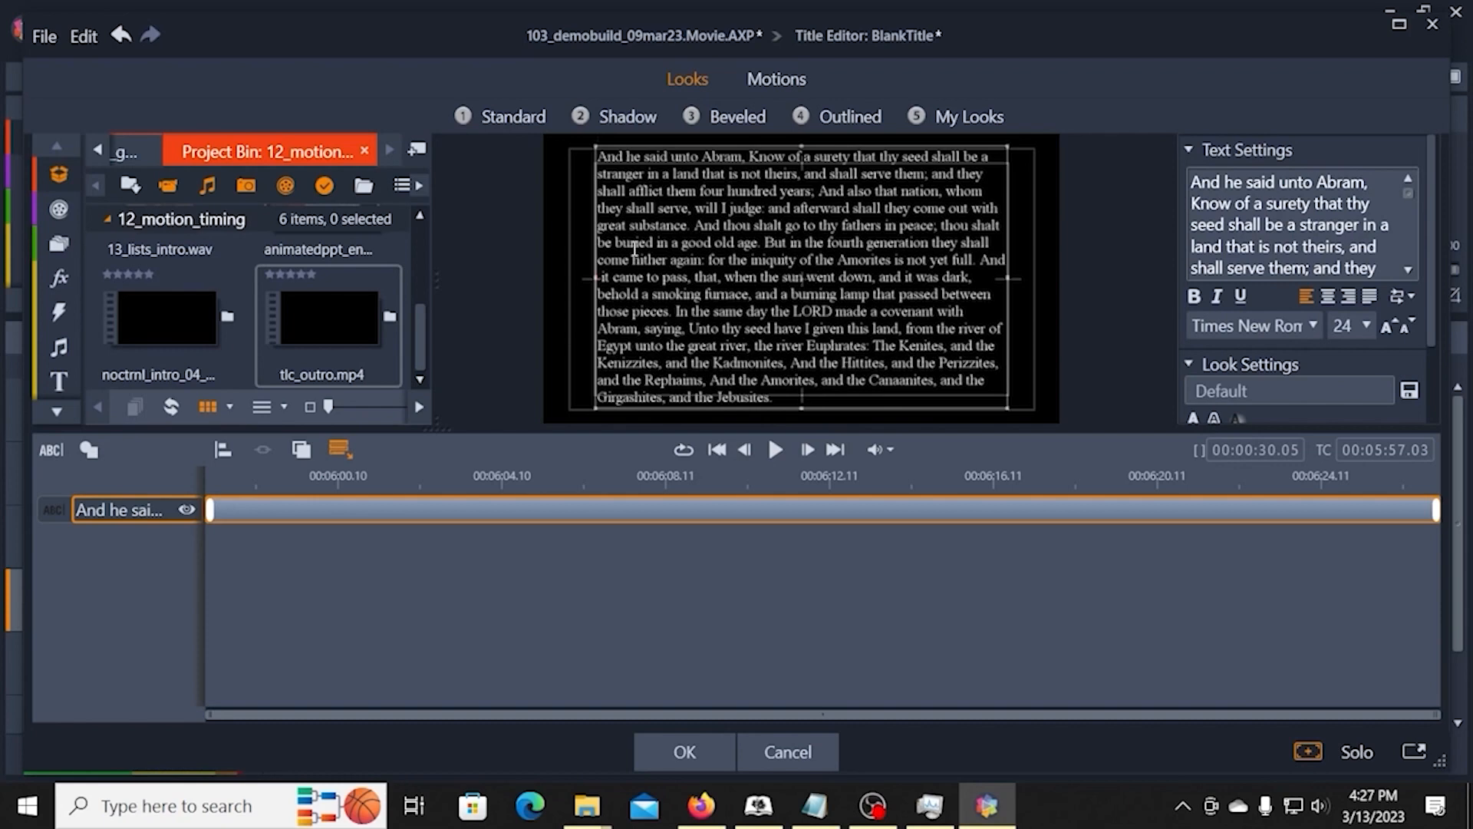
drag(598, 272, 583, 279)
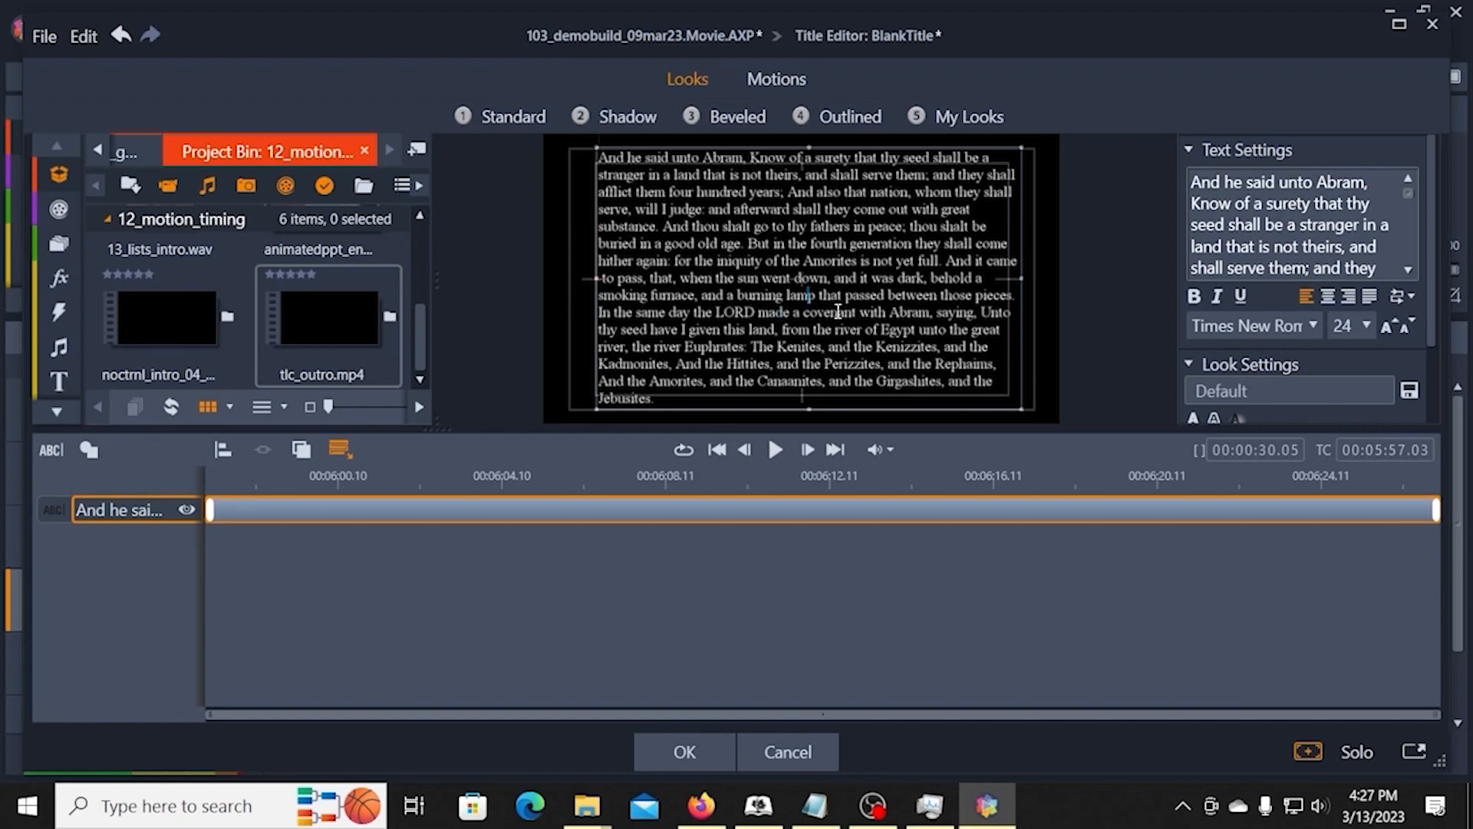
Step: Reduce the font size of the whole passage to 20
double_click(767, 284)
key(ctrl+a)
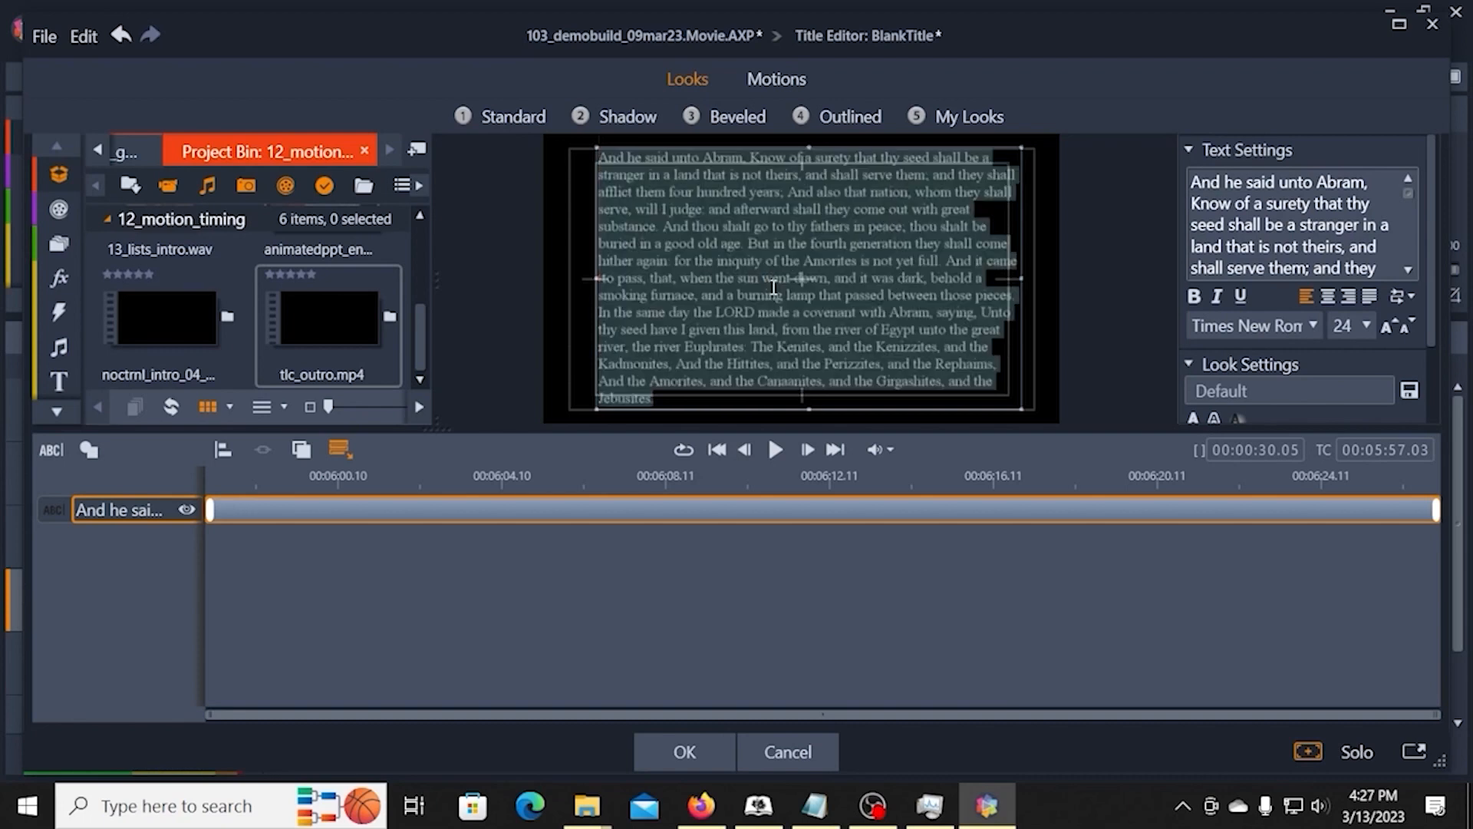
click(1407, 326)
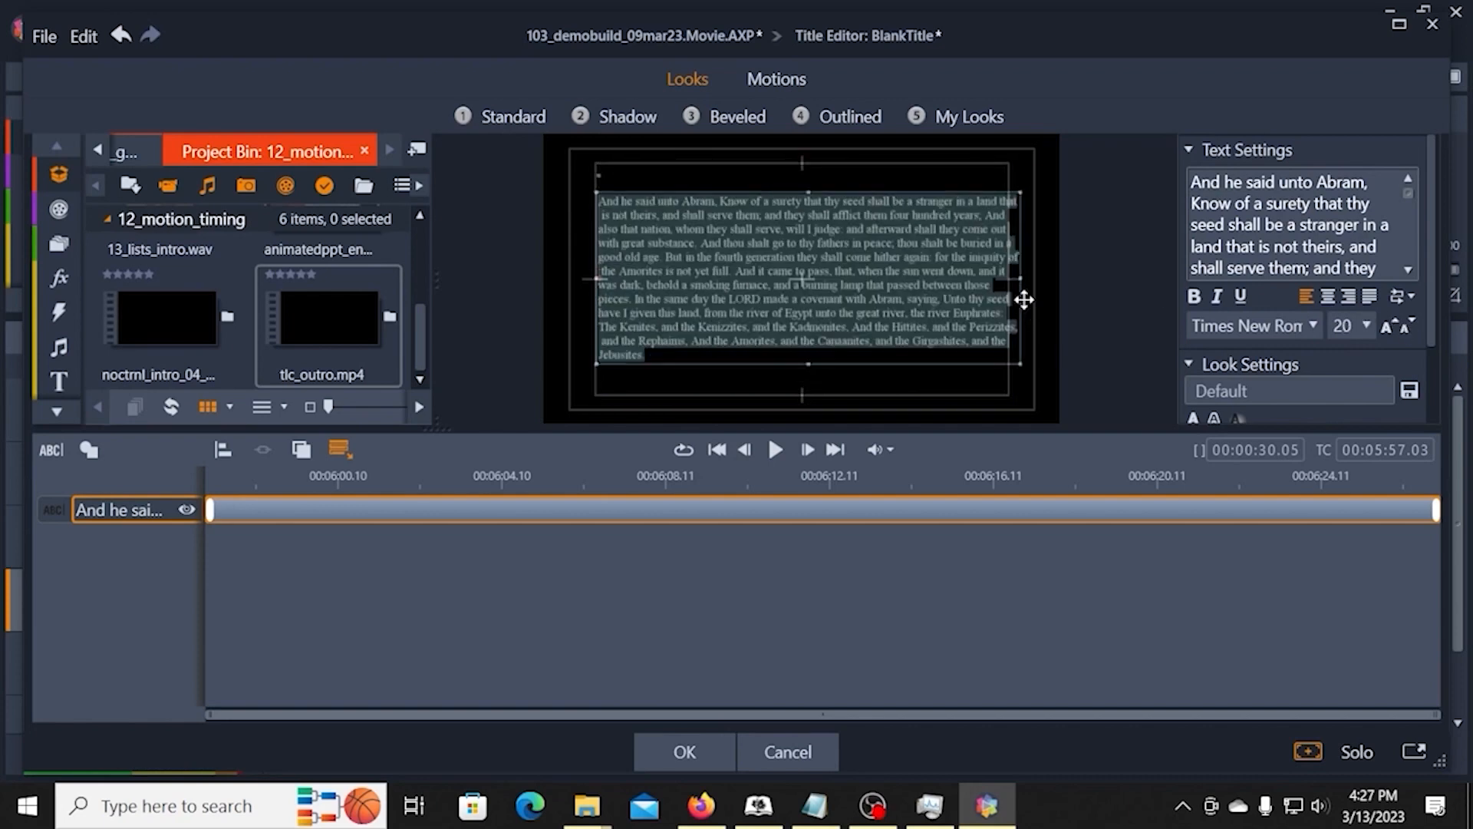
click(830, 383)
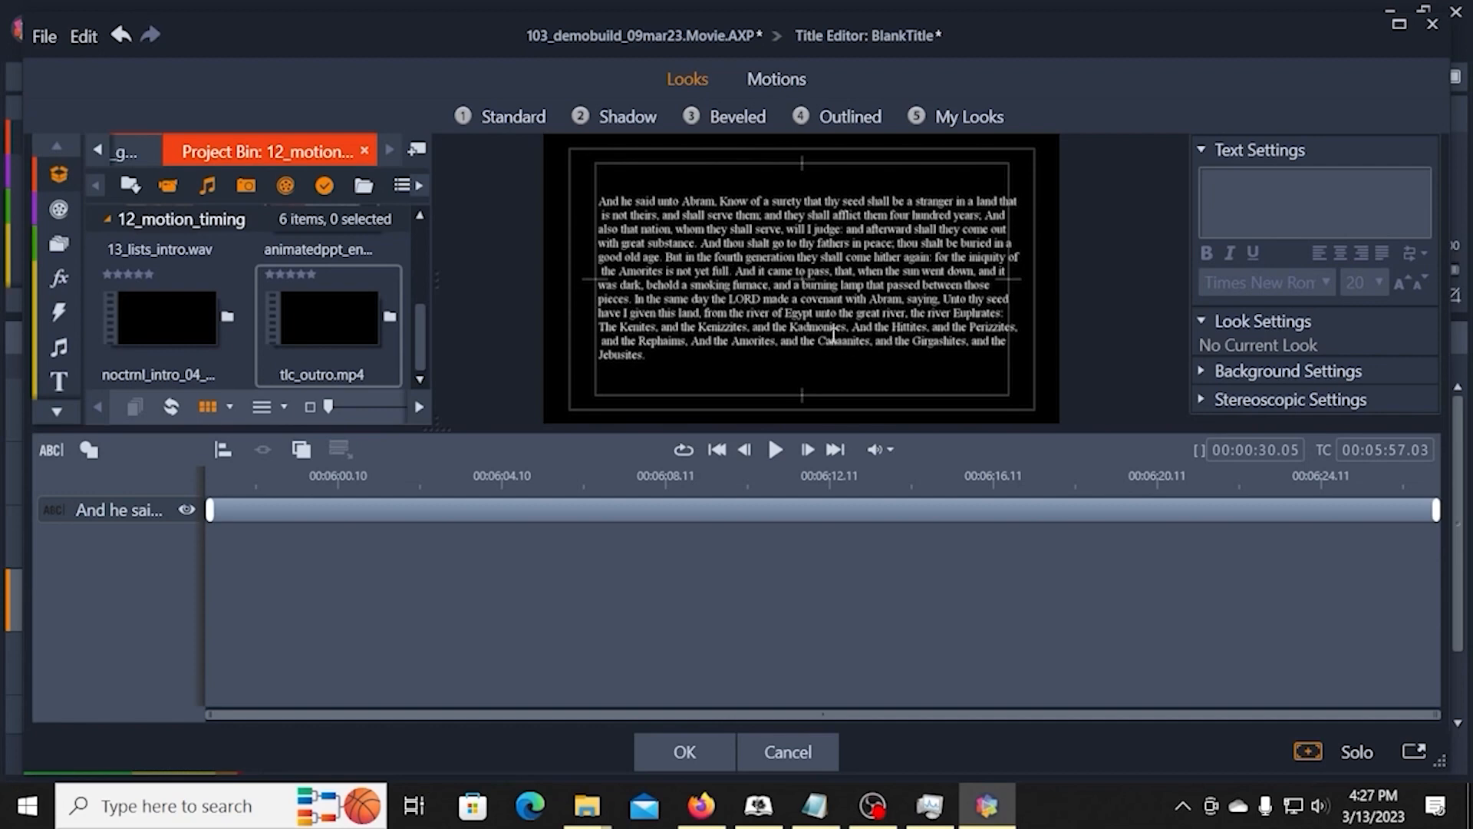
Step: Set the font size of the whole passage to 24 and accept the title edits
click(838, 274)
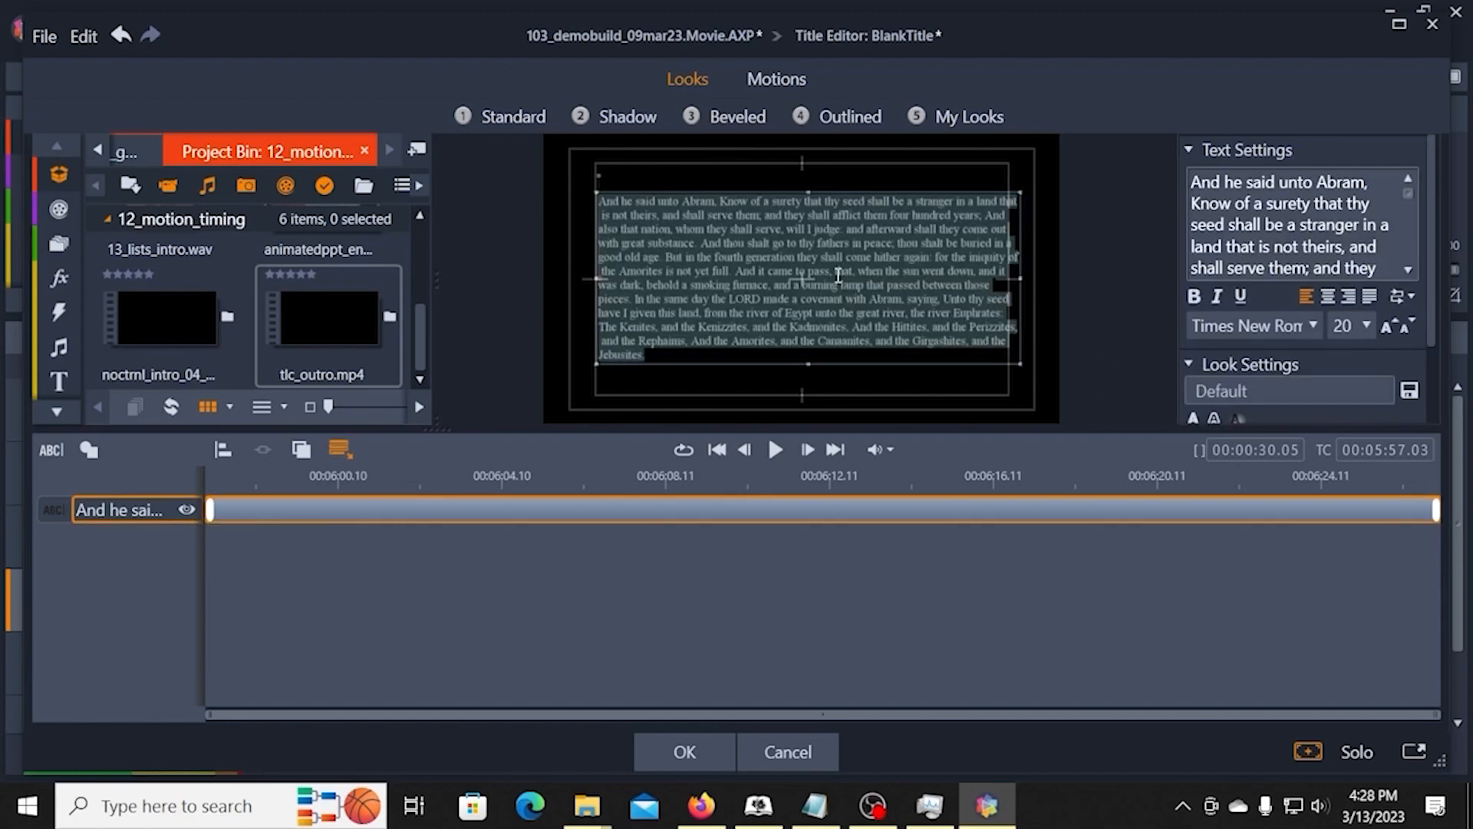
click(1387, 330)
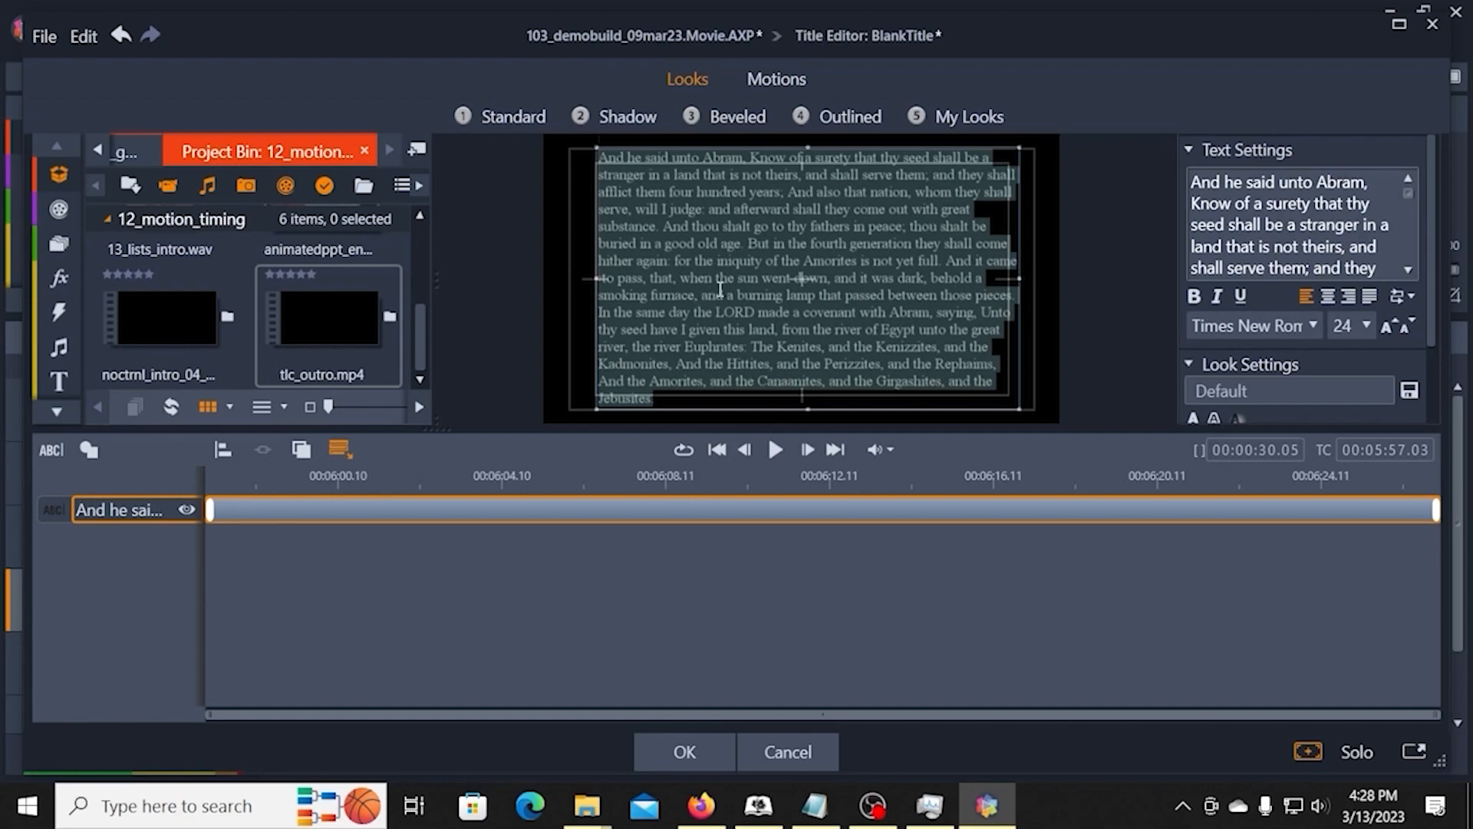
click(660, 262)
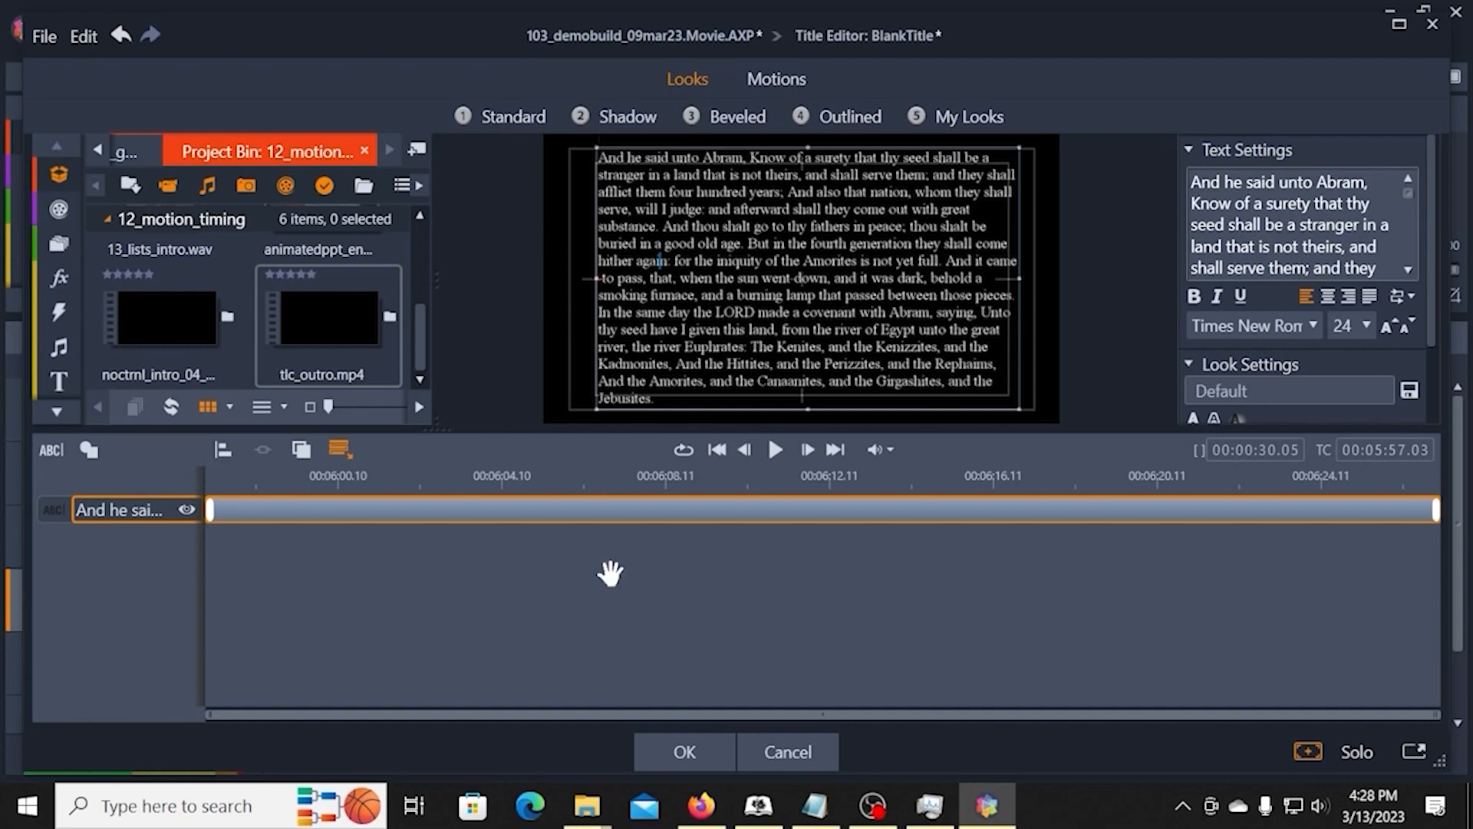
click(656, 751)
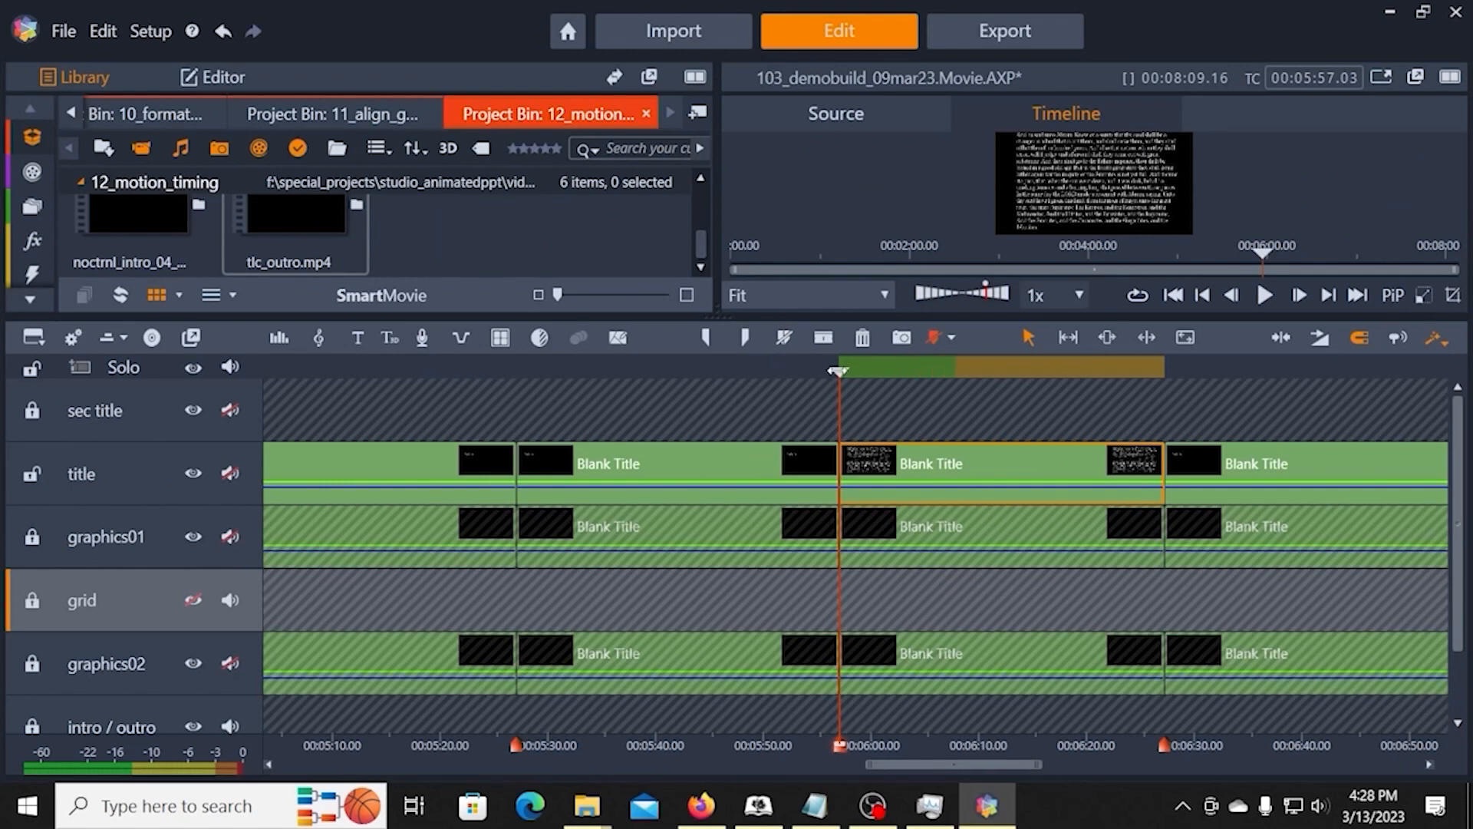
Step: Reopen the passage's title and examine where the sentence "And it came to pass" starts as a dividing point
drag(838, 371, 954, 371)
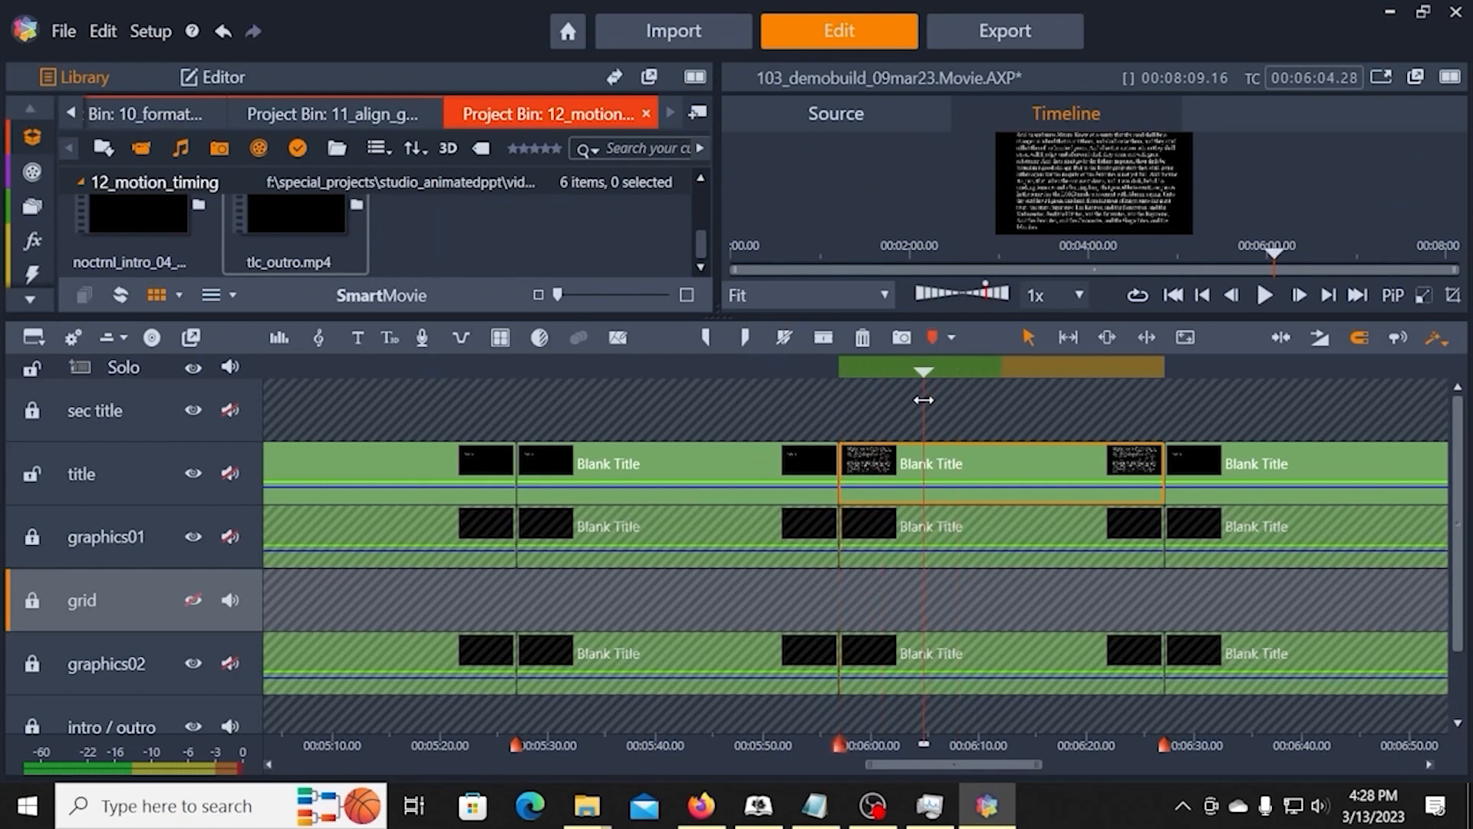
right_click(939, 467)
click(984, 20)
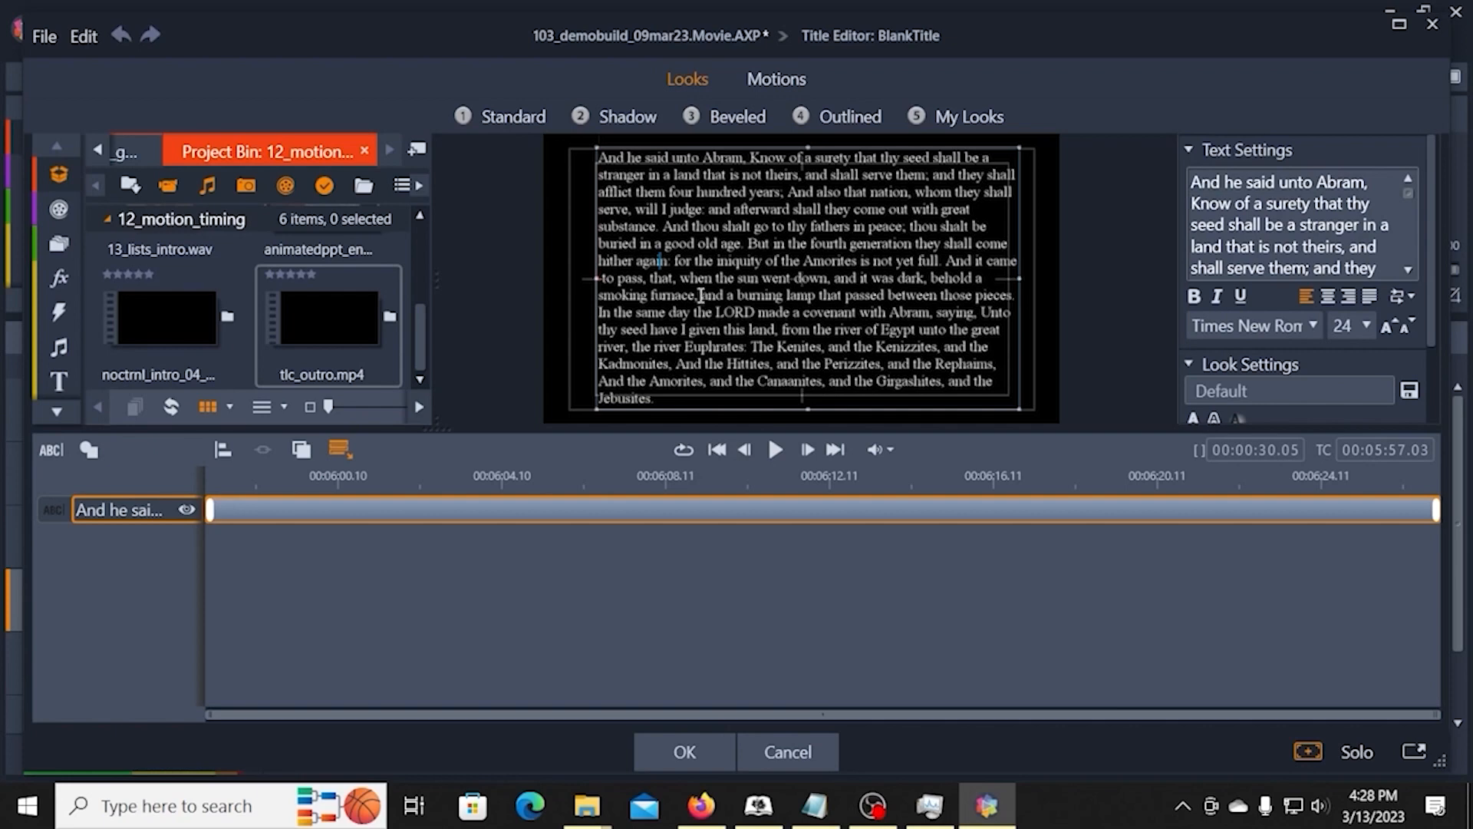
double_click(949, 261)
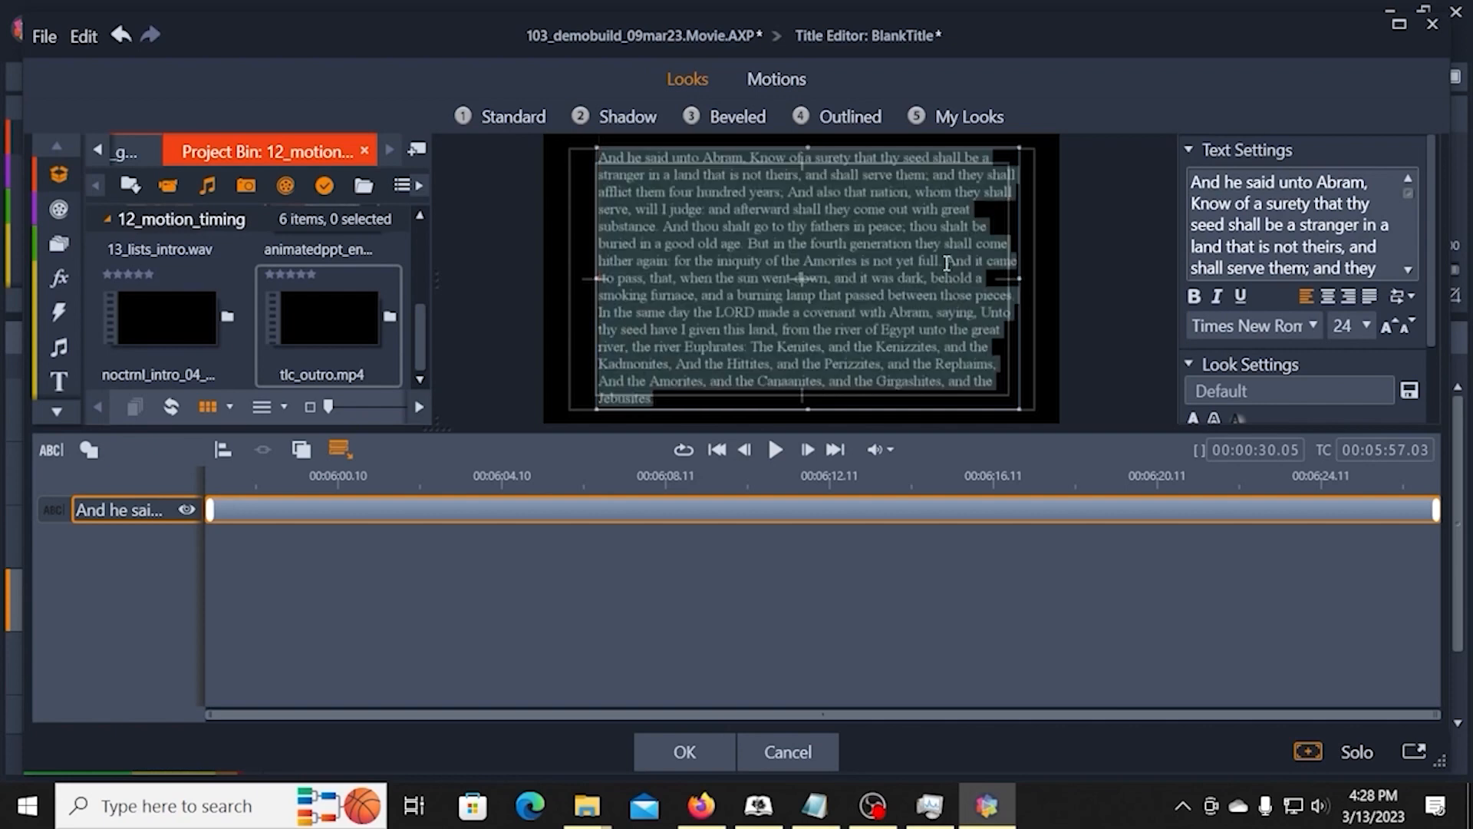
click(948, 263)
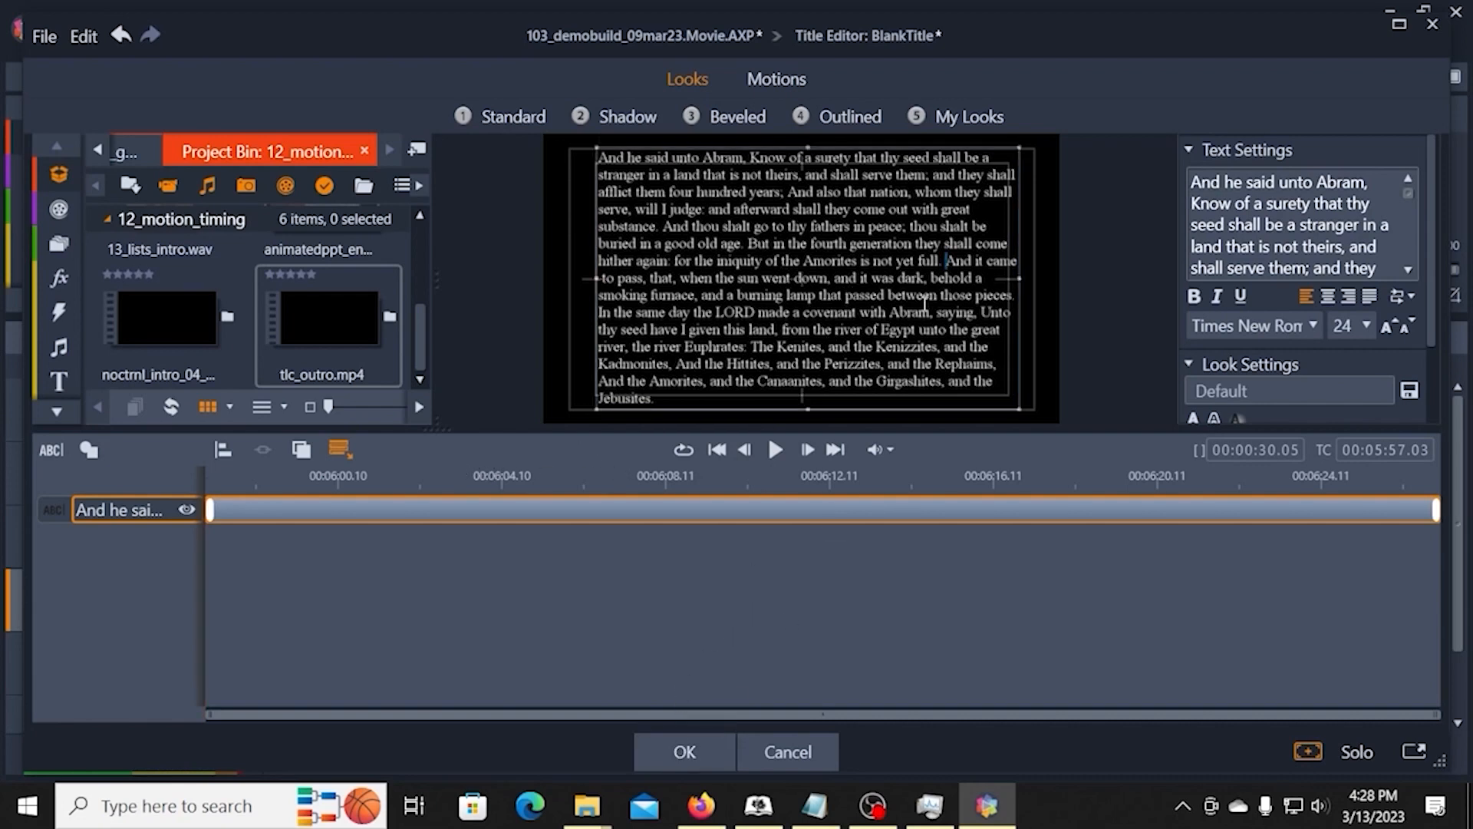
click(683, 750)
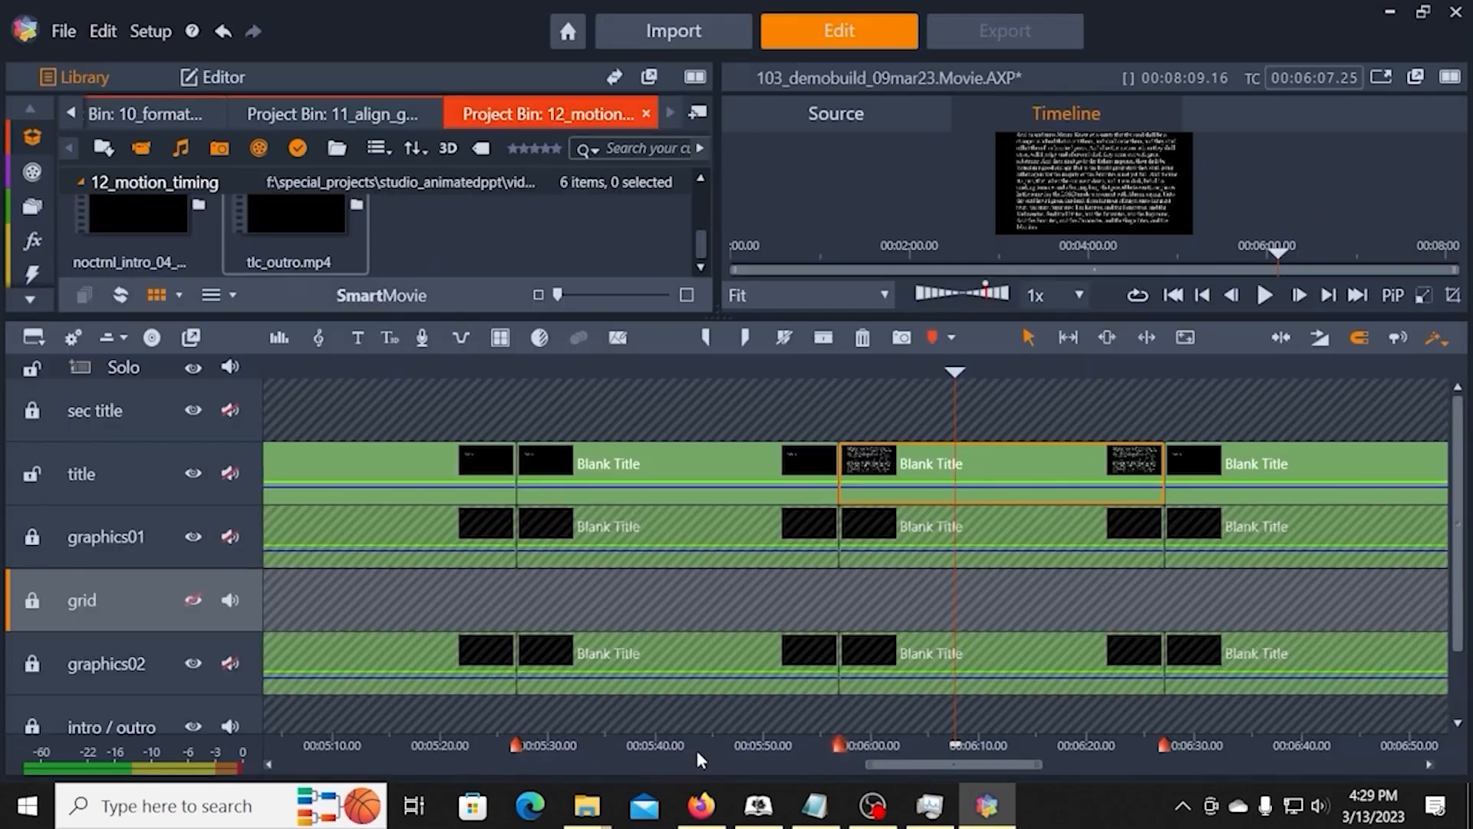
Step: Split the passage's title clip at 00:06:10.23
drag(956, 373, 986, 376)
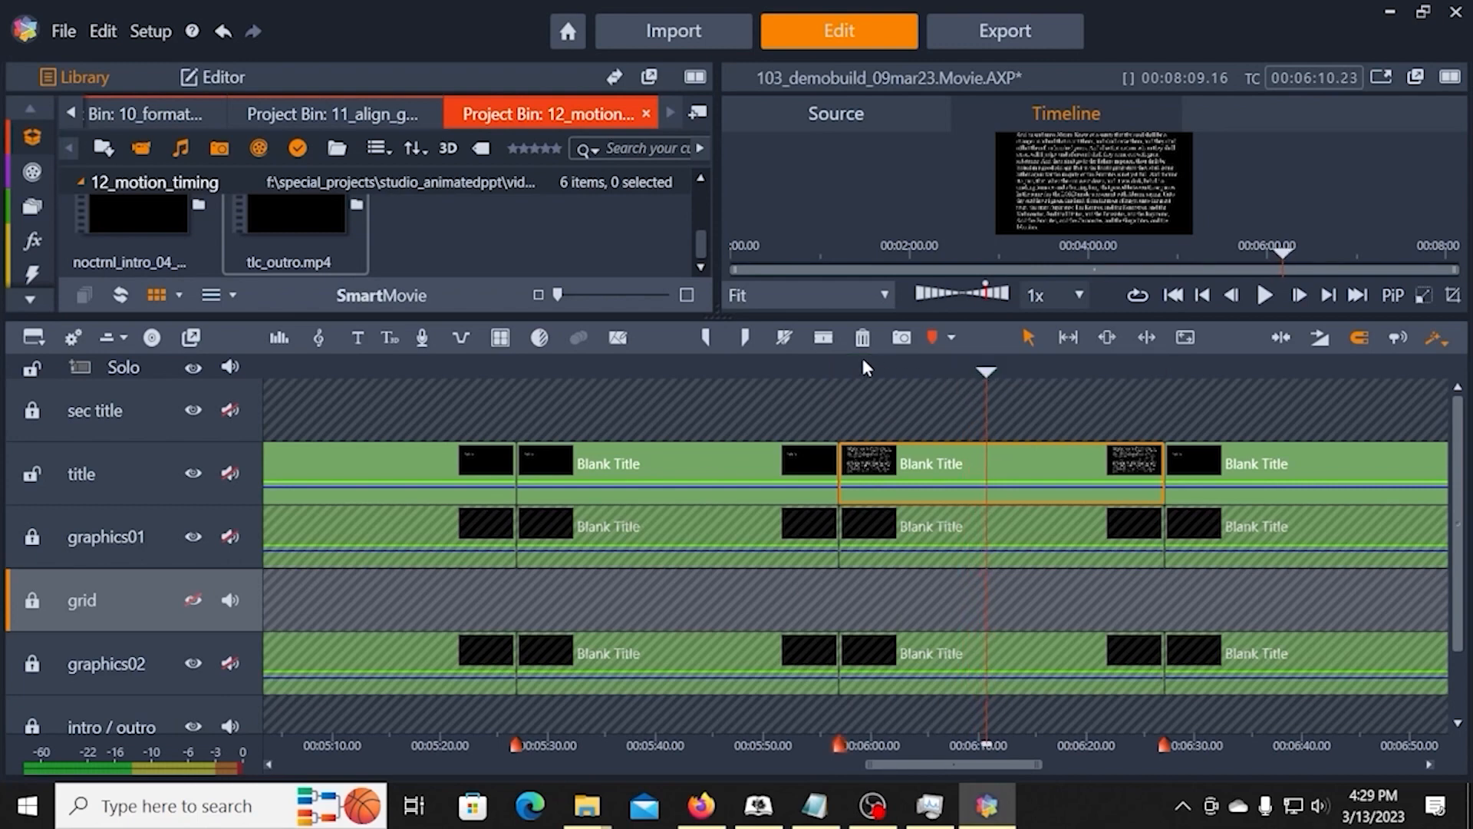
click(823, 337)
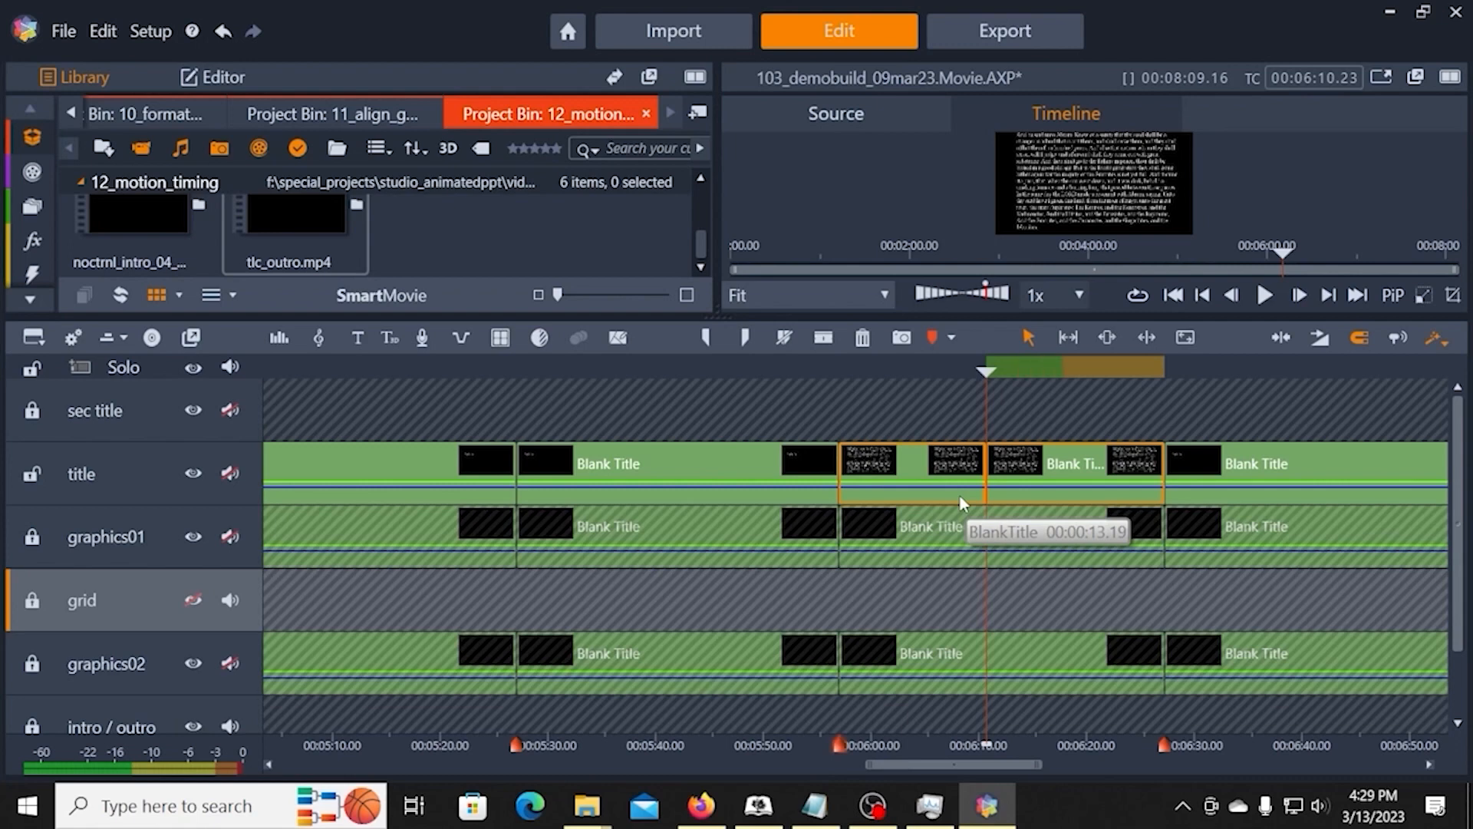
Step: In the first of the two split title clips, delete all text from "And it came to pass" to the end
click(919, 464)
right_click(919, 464)
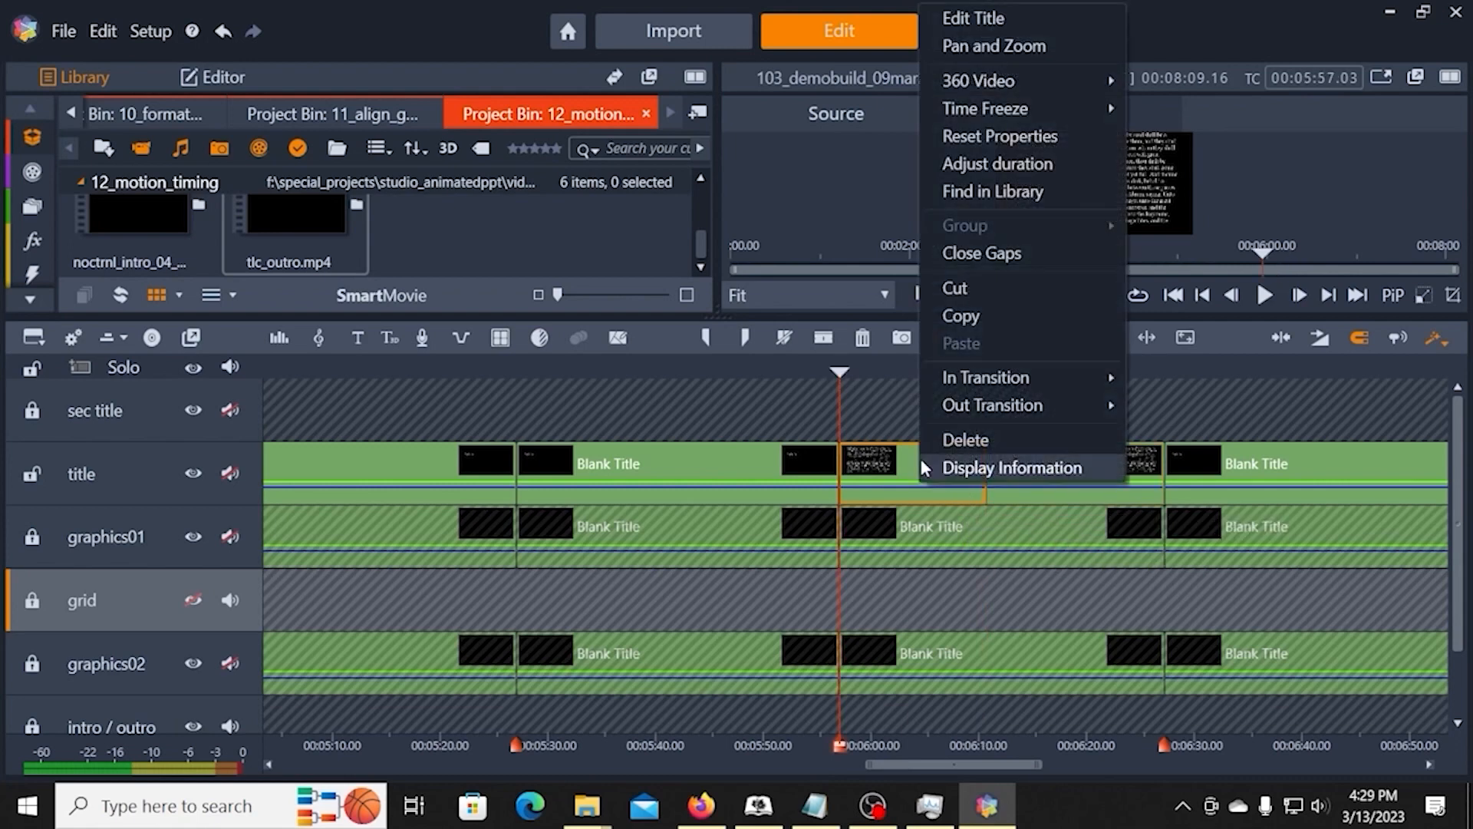
click(973, 17)
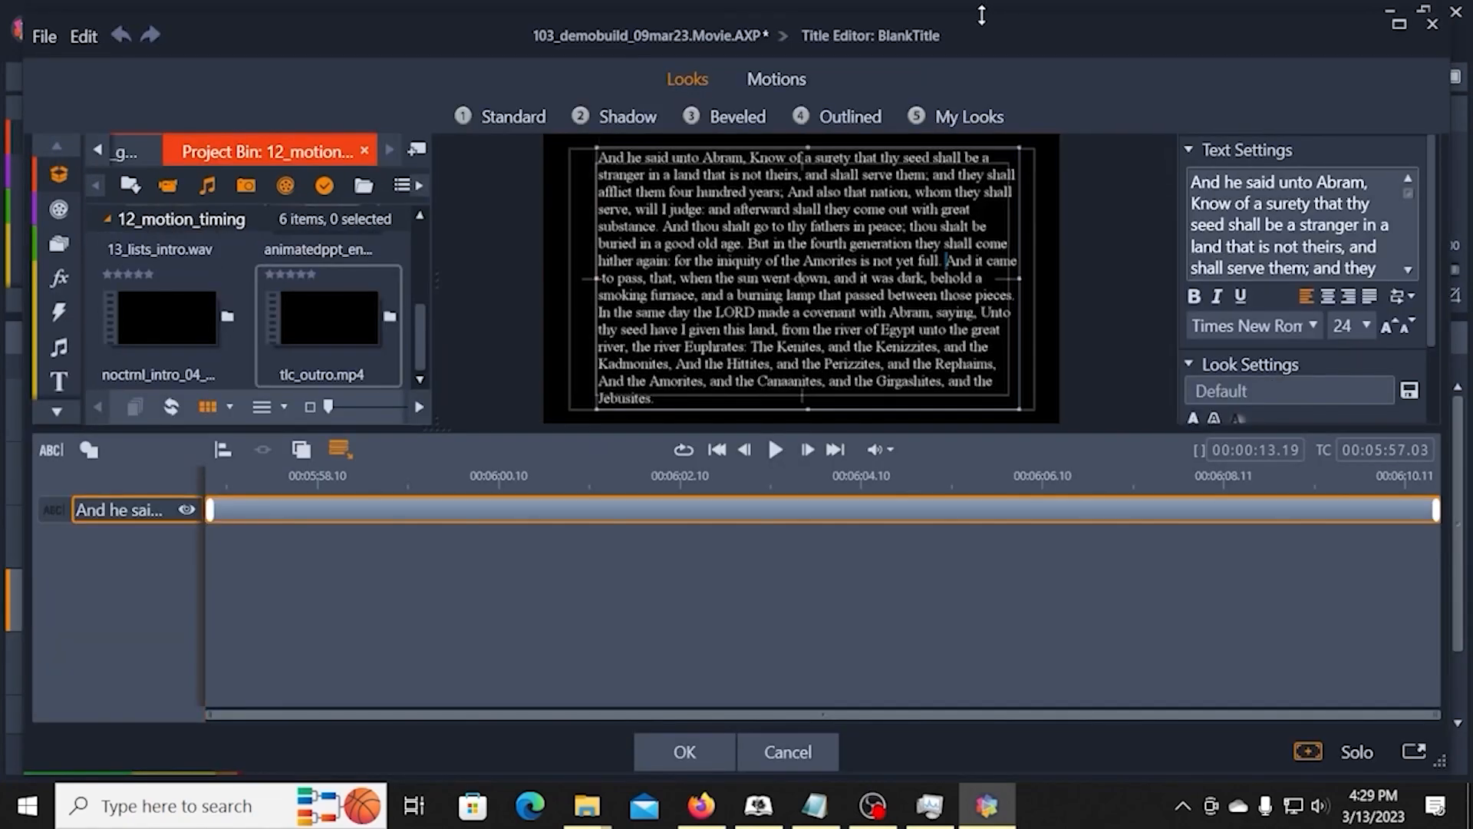
key(ctrl+a)
click(948, 261)
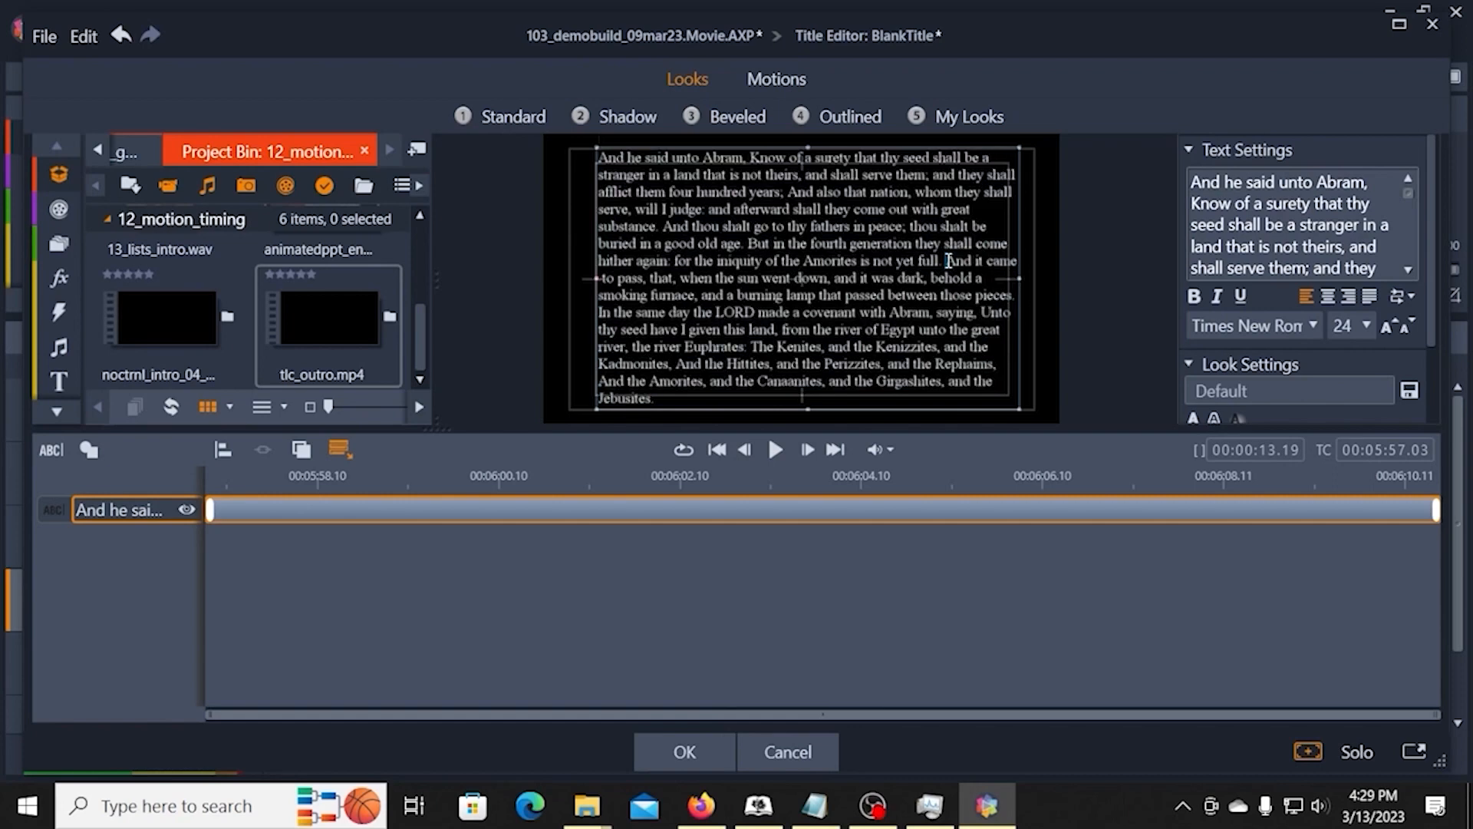
drag(937, 290, 957, 392)
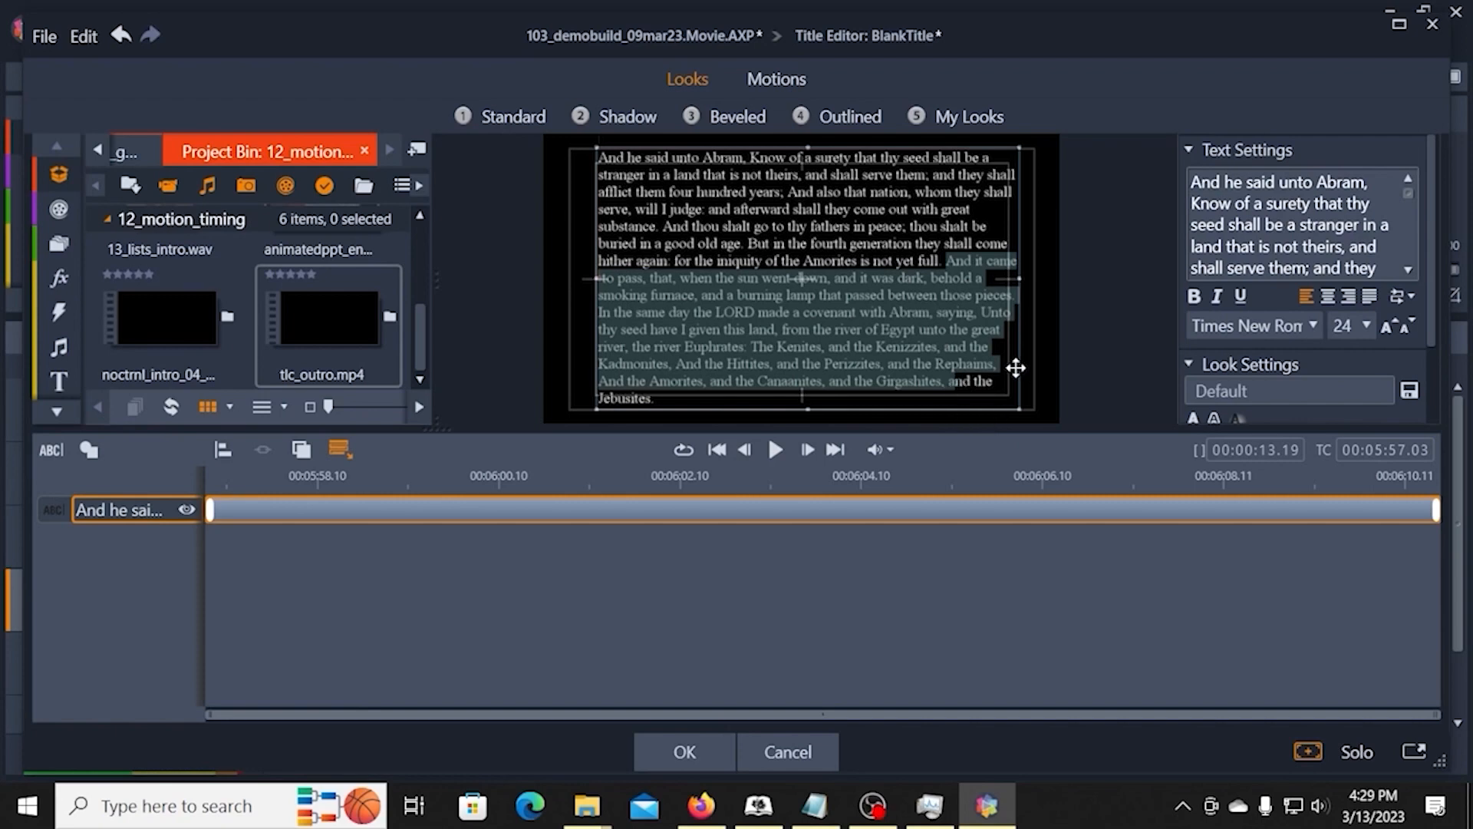
key(Delete)
shift+click(985, 325)
key(Delete)
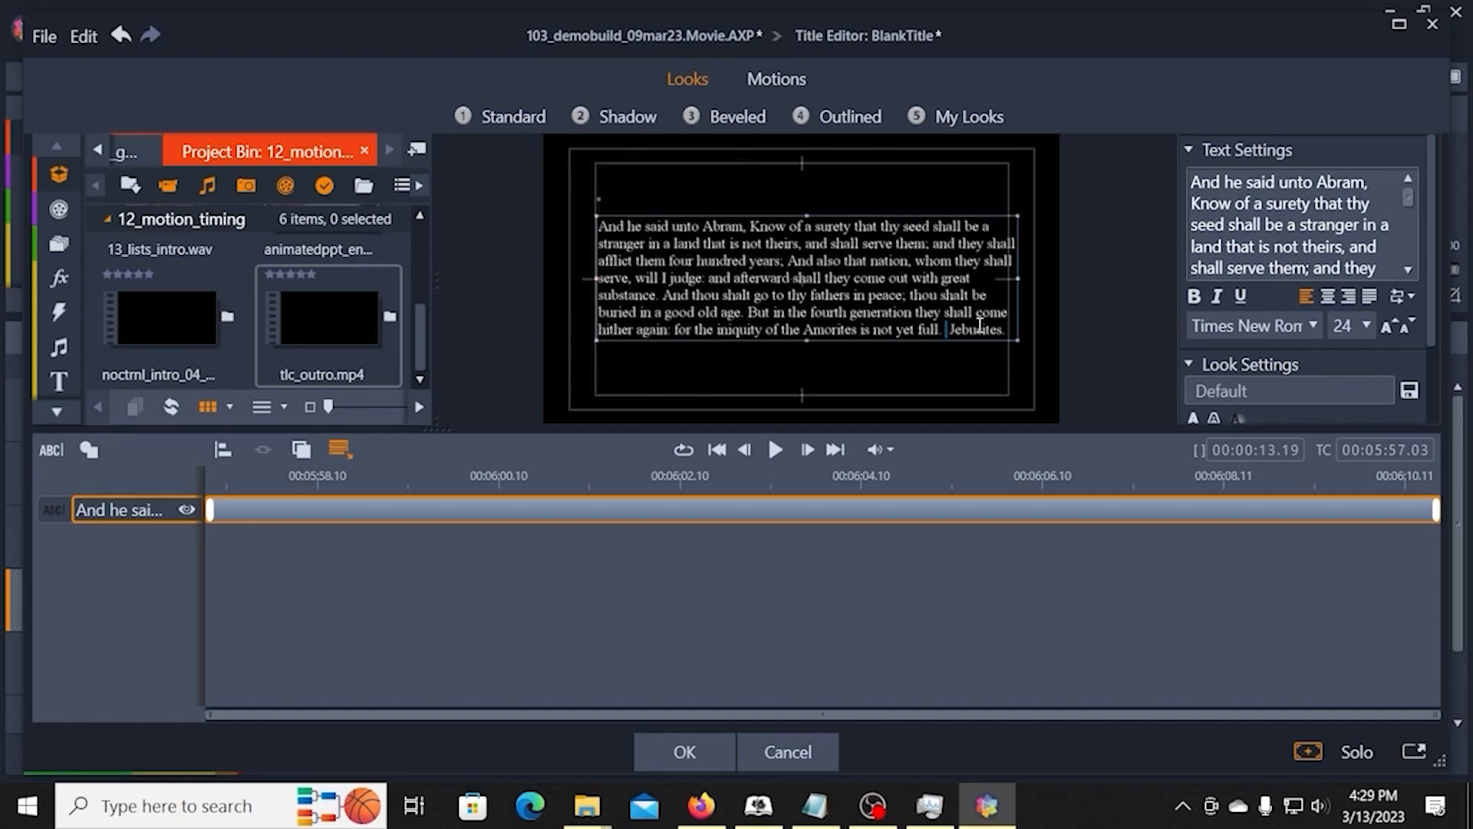
key(shift+End)
key(Delete)
Step: Narrow the shortened text box to the inner safe-area guide, move it down into the lower frame and accept the title
drag(1018, 280, 1008, 281)
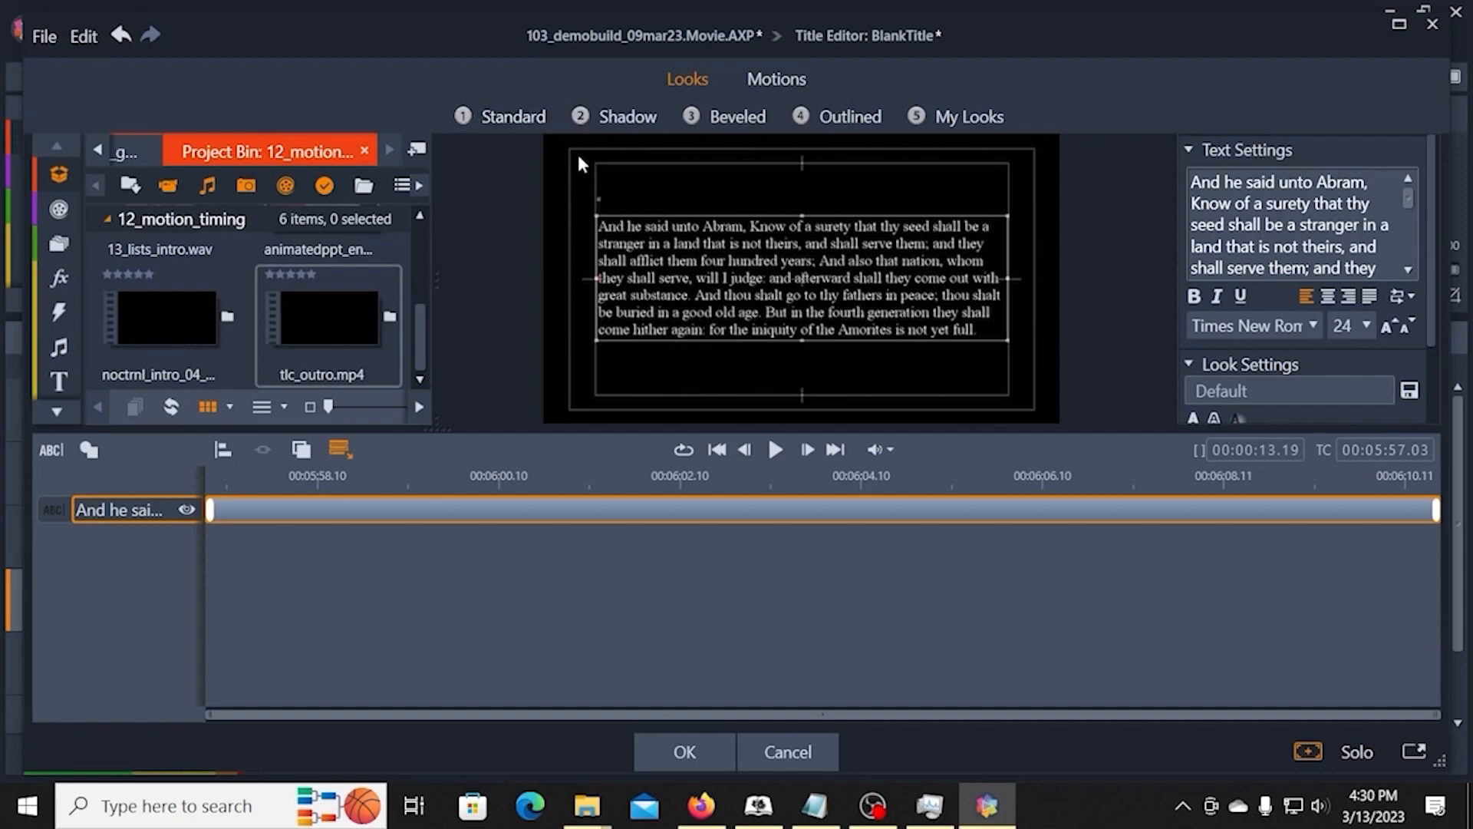
drag(710, 338, 712, 373)
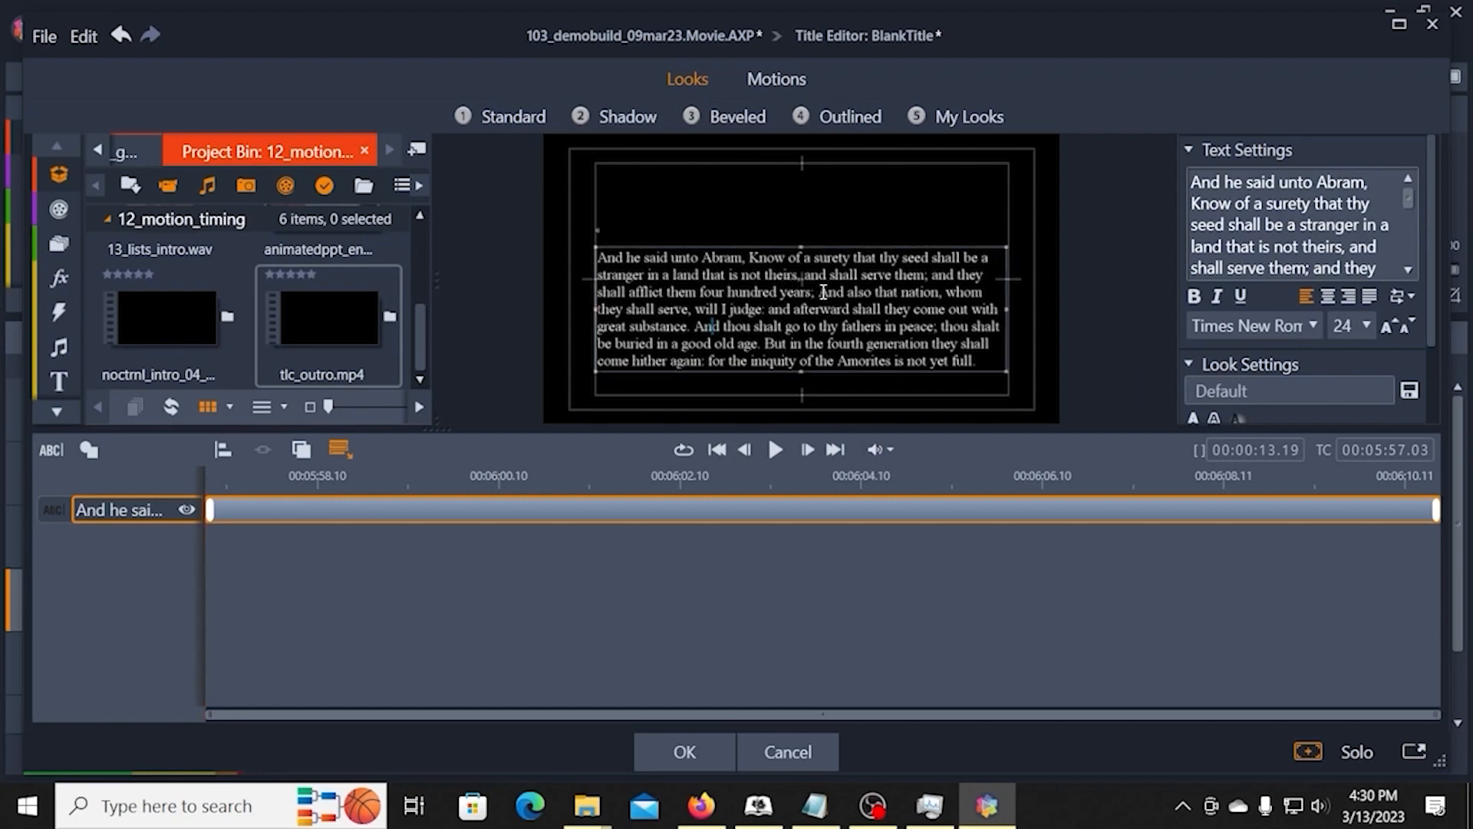
click(712, 760)
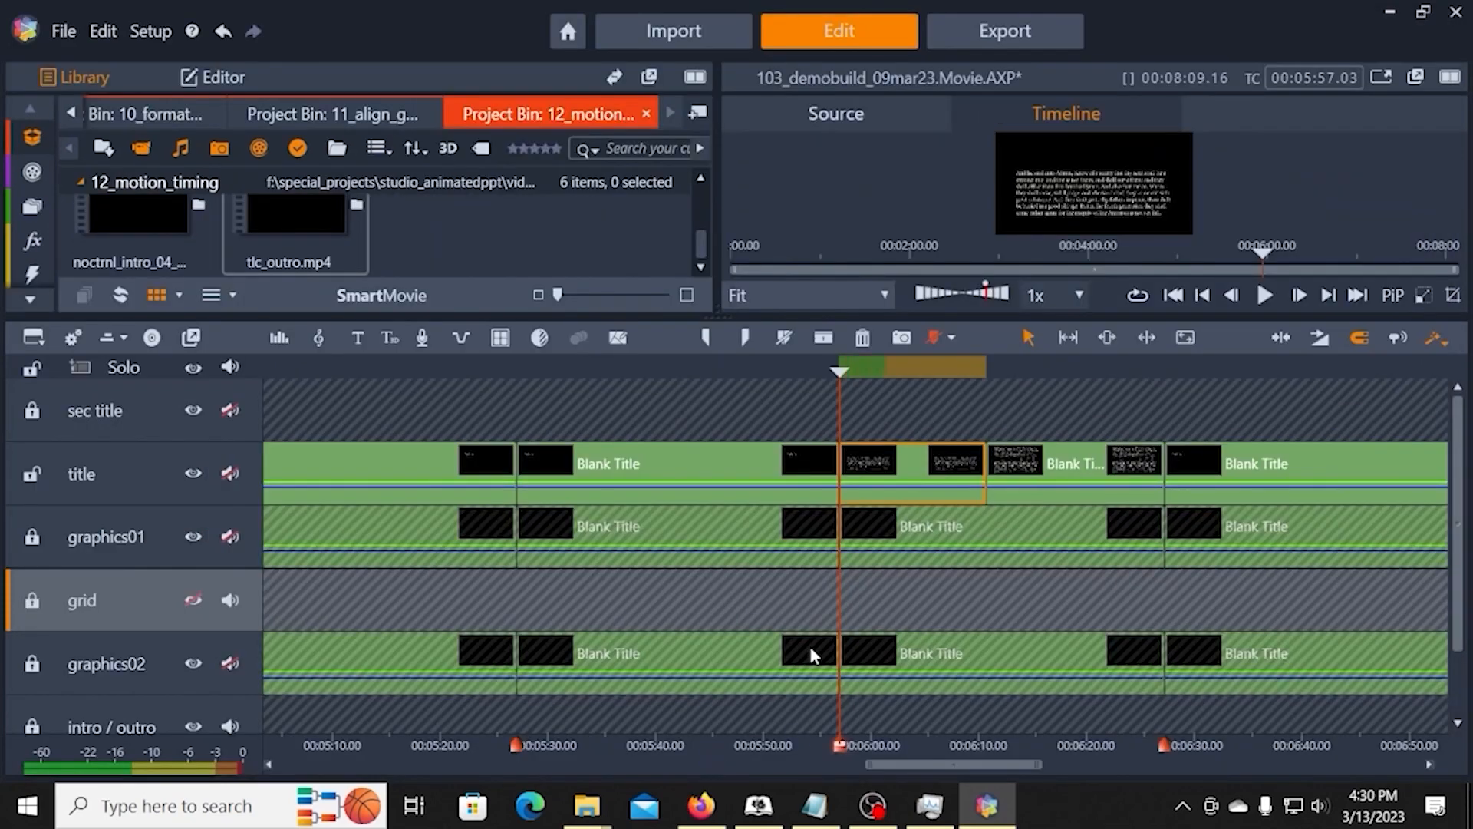
Step: In the second split title clip, delete all text before "And it came to pass" and align the remaining text box with the inner safe-area guide
click(1032, 462)
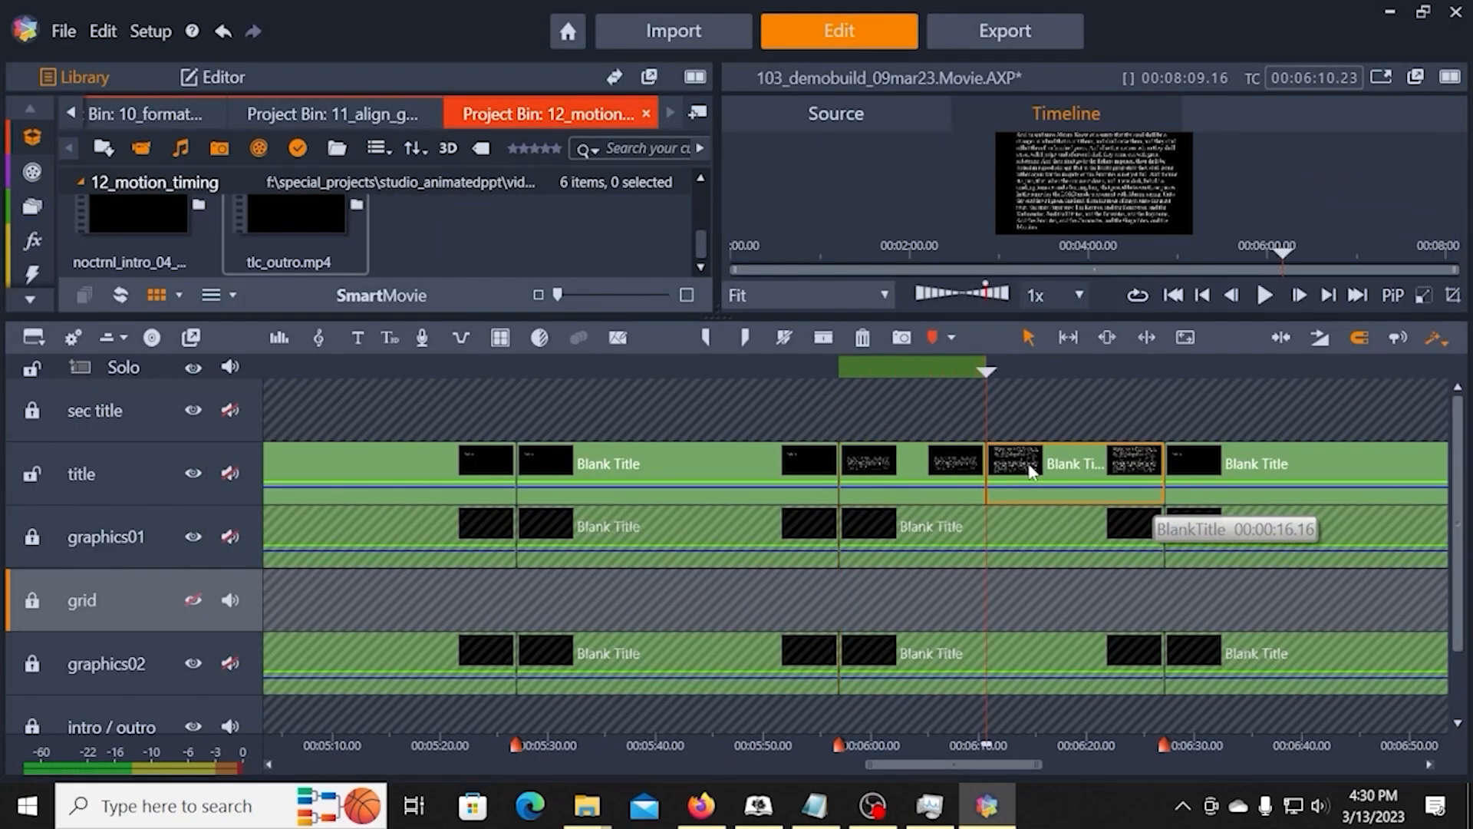
right_click(1033, 463)
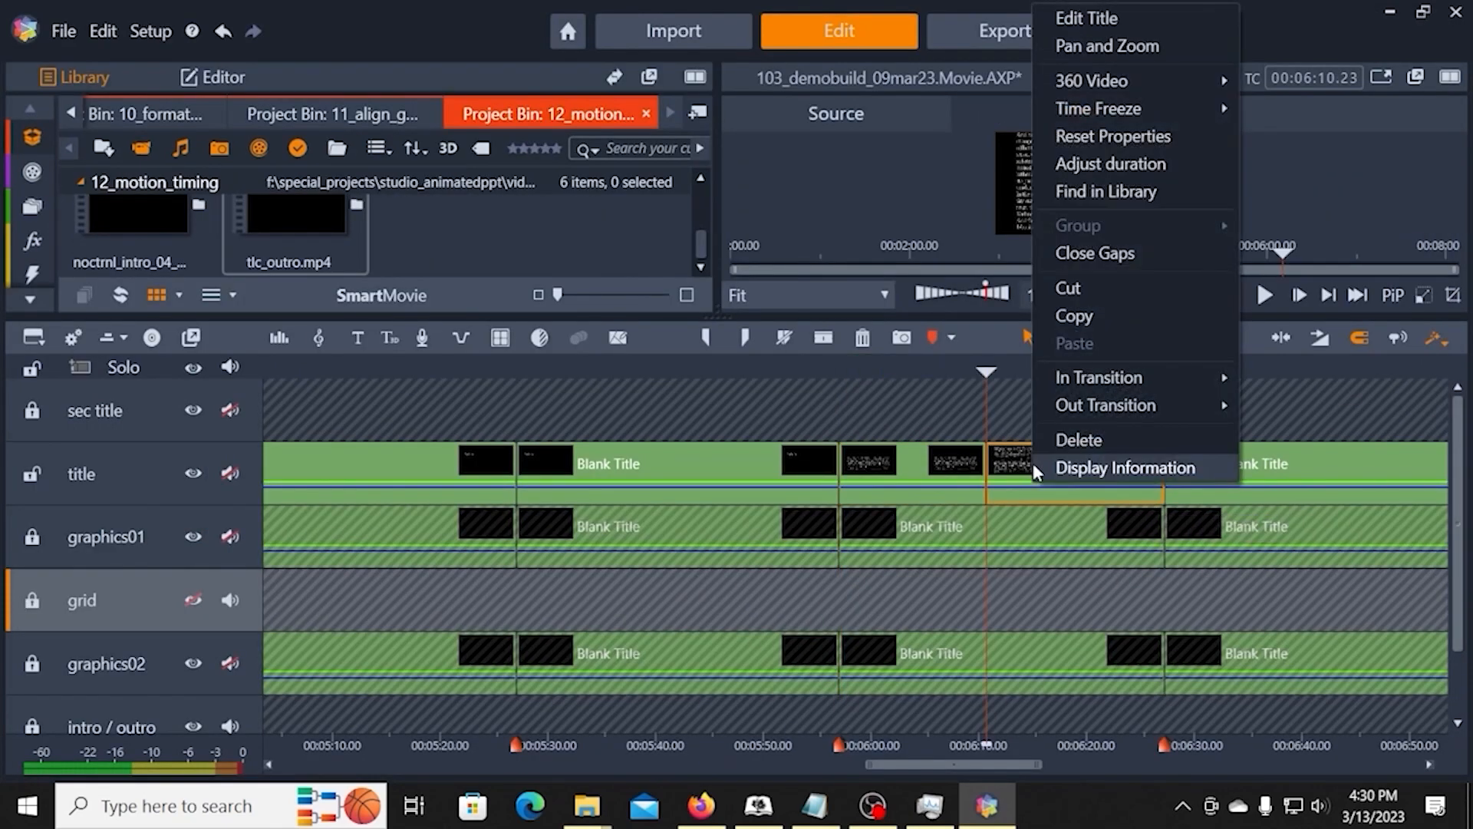
click(1068, 19)
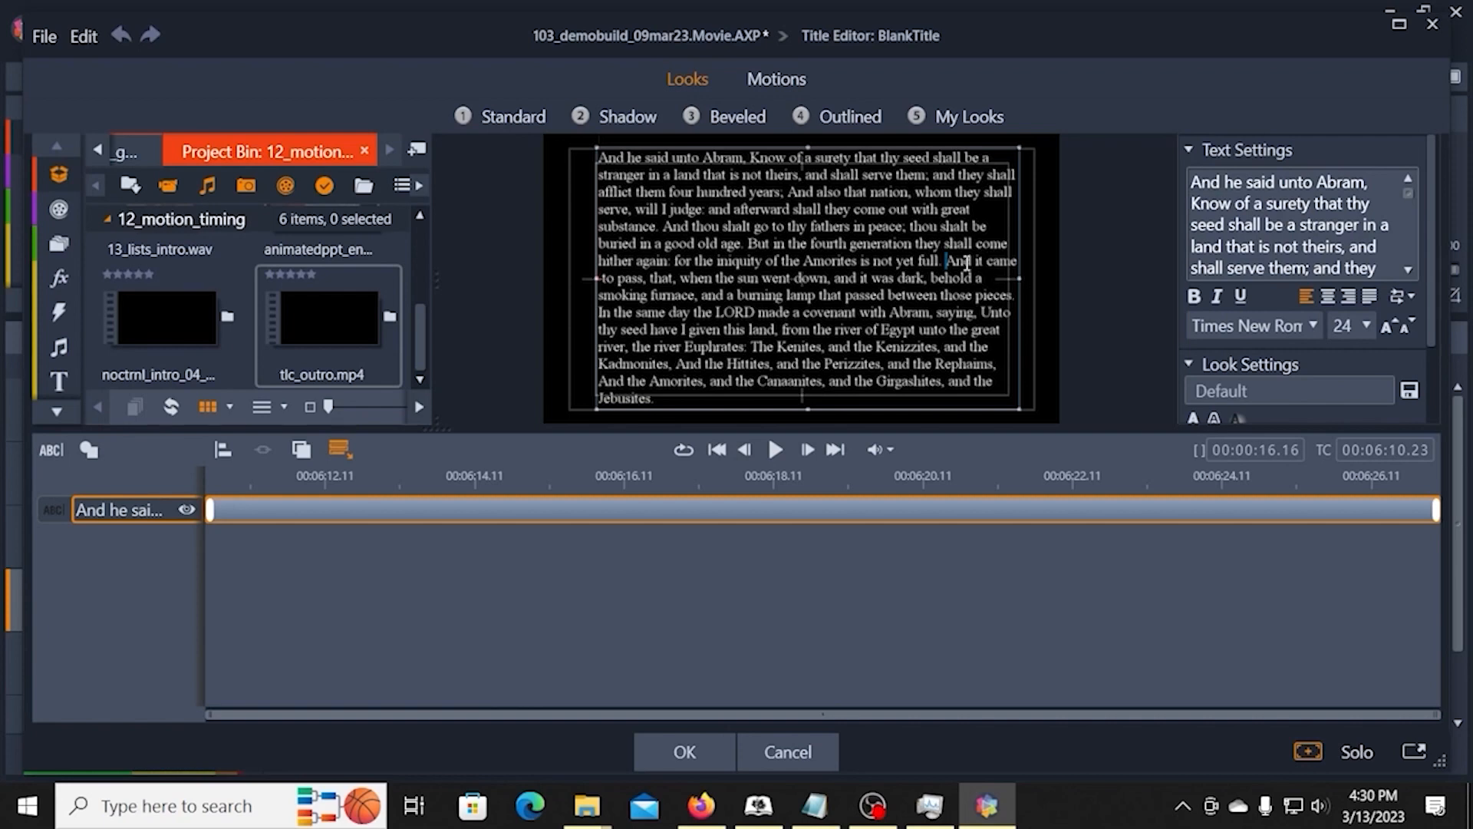
key(ctrl+a)
drag(941, 264, 592, 150)
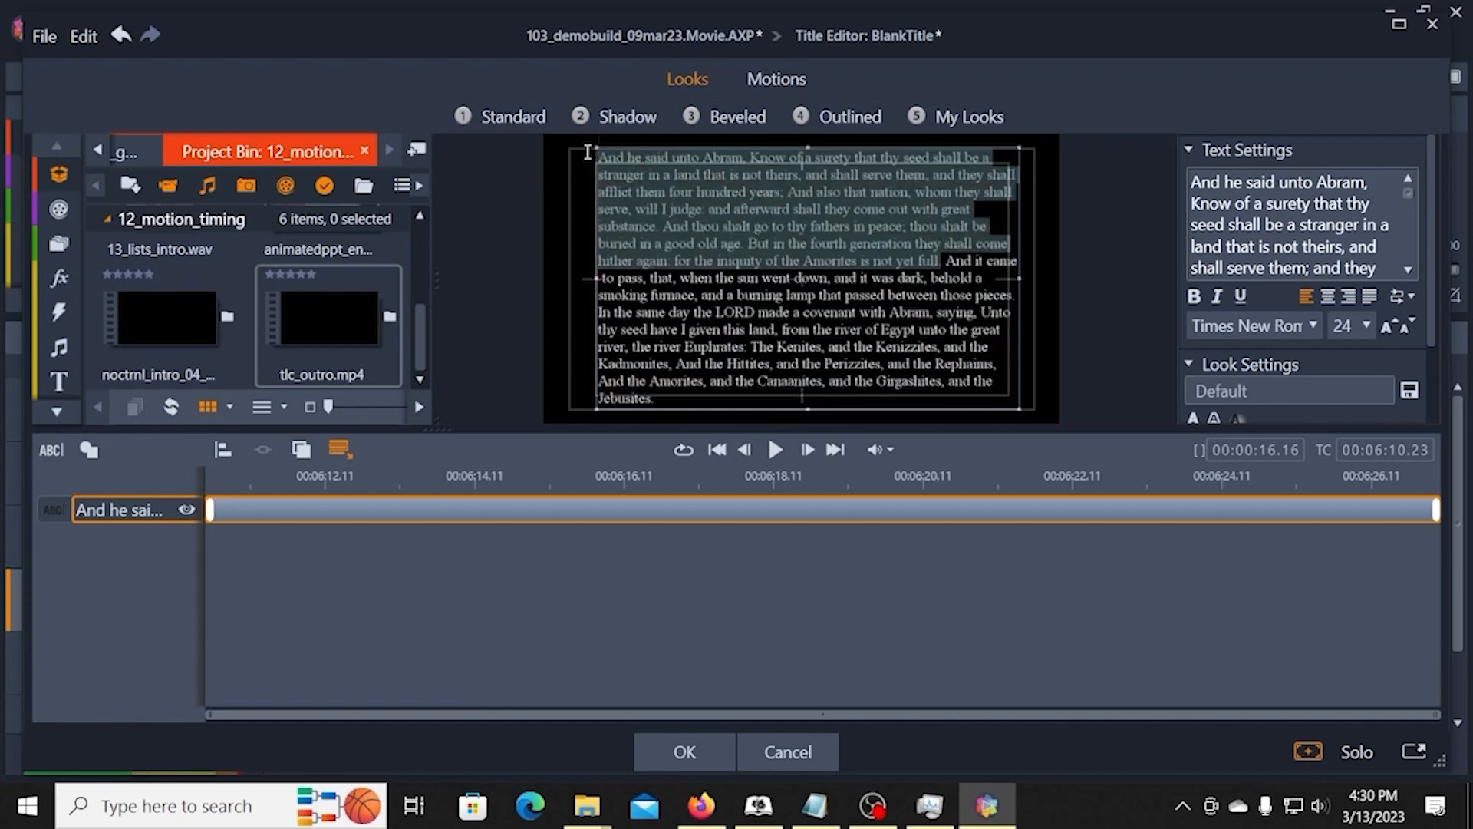
key(Delete)
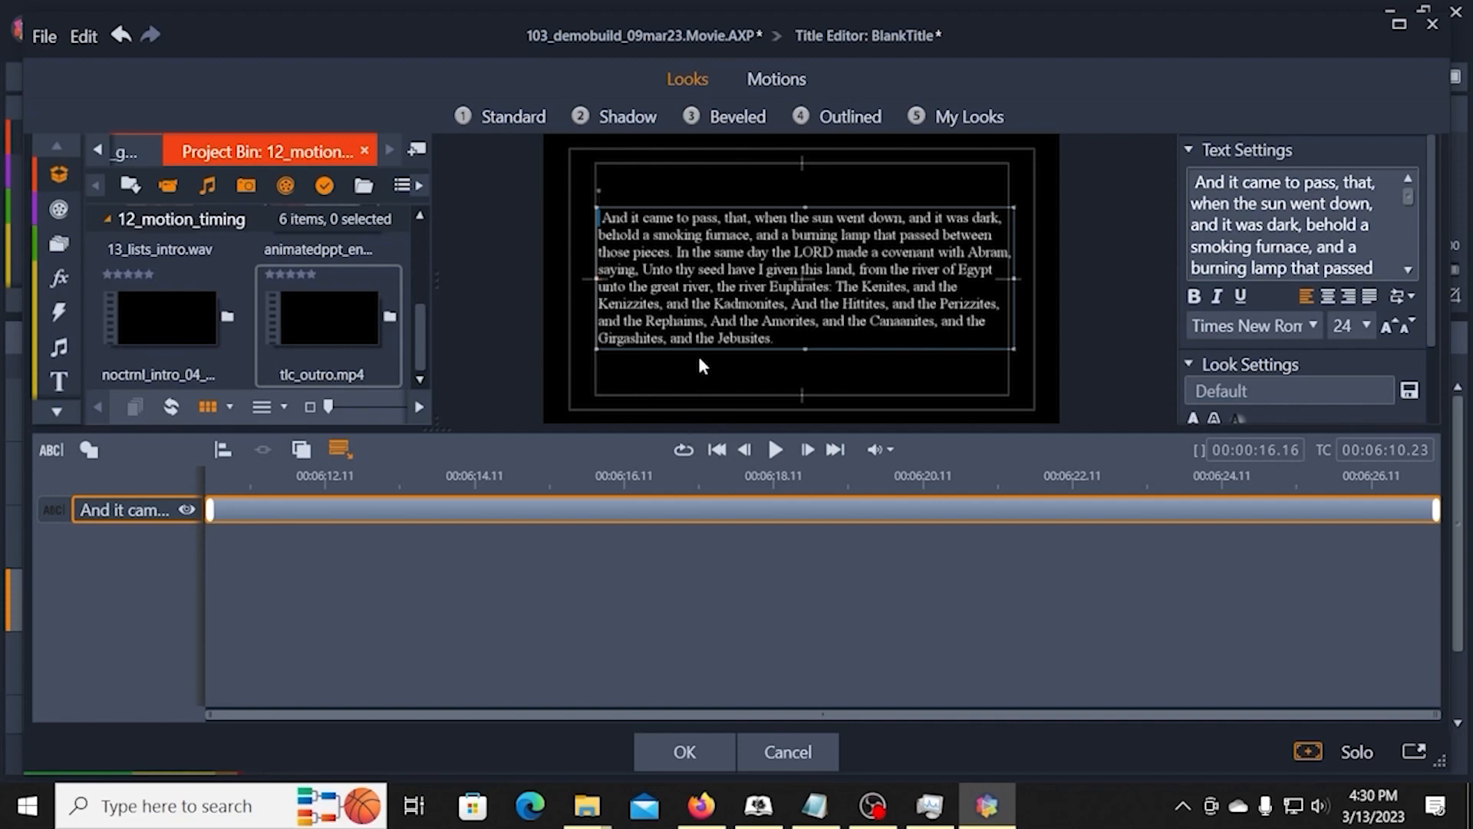
drag(702, 350, 702, 357)
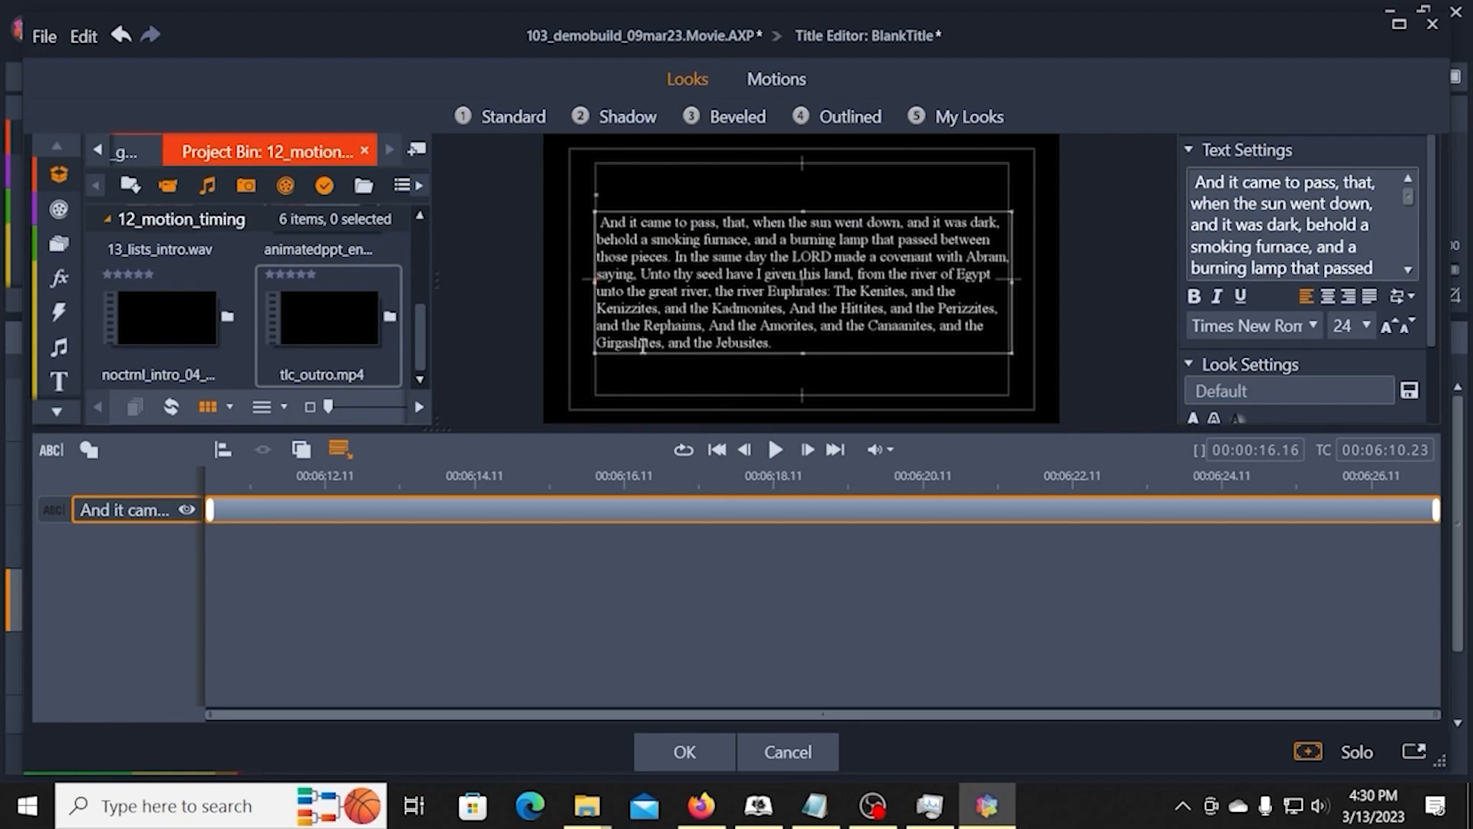
Step: Give the second passage title a Page Fade entrance motion, shorten it to about one second and accept the title
click(769, 82)
click(639, 117)
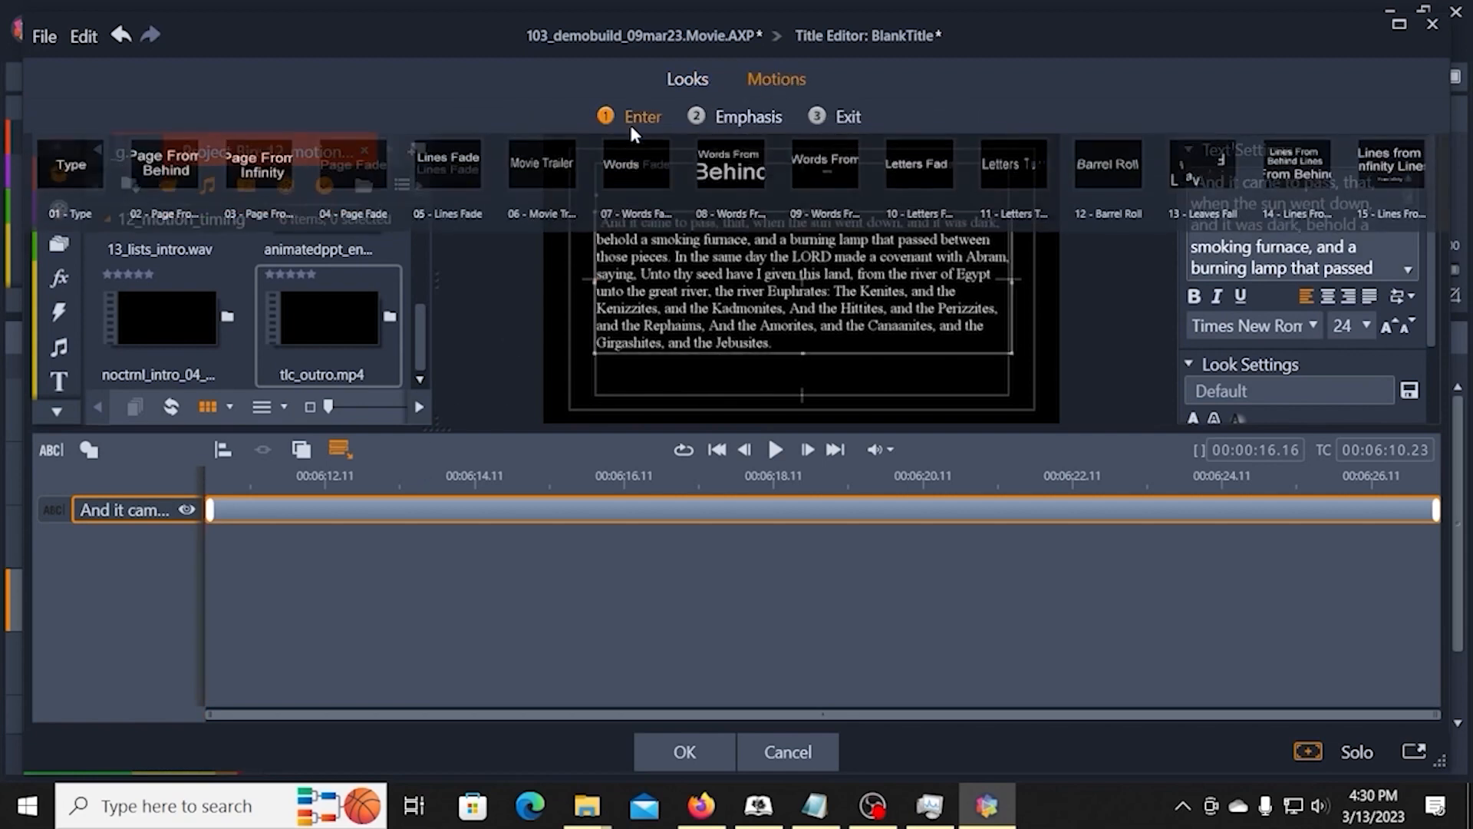
click(345, 194)
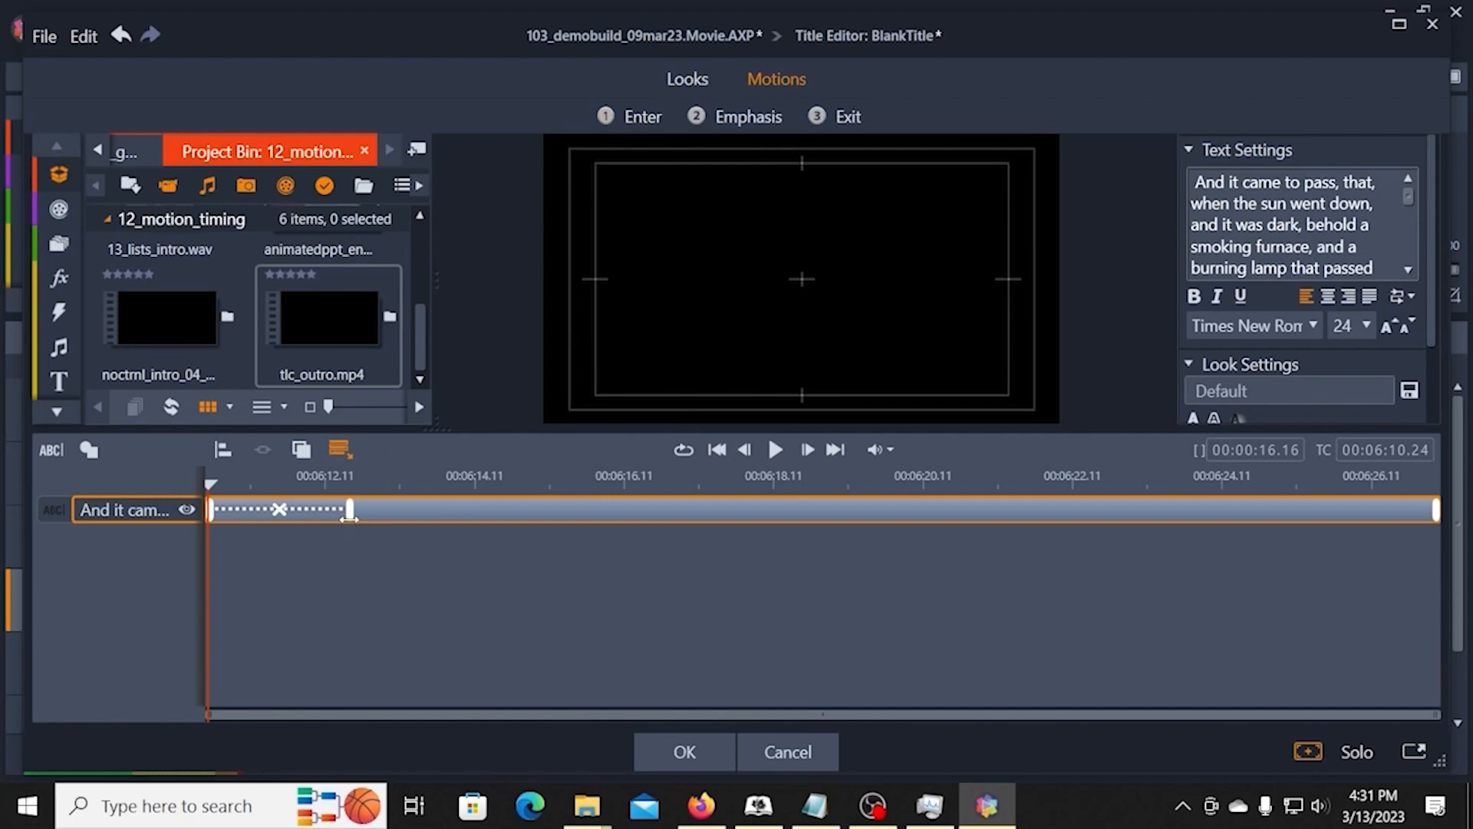
drag(352, 517, 279, 519)
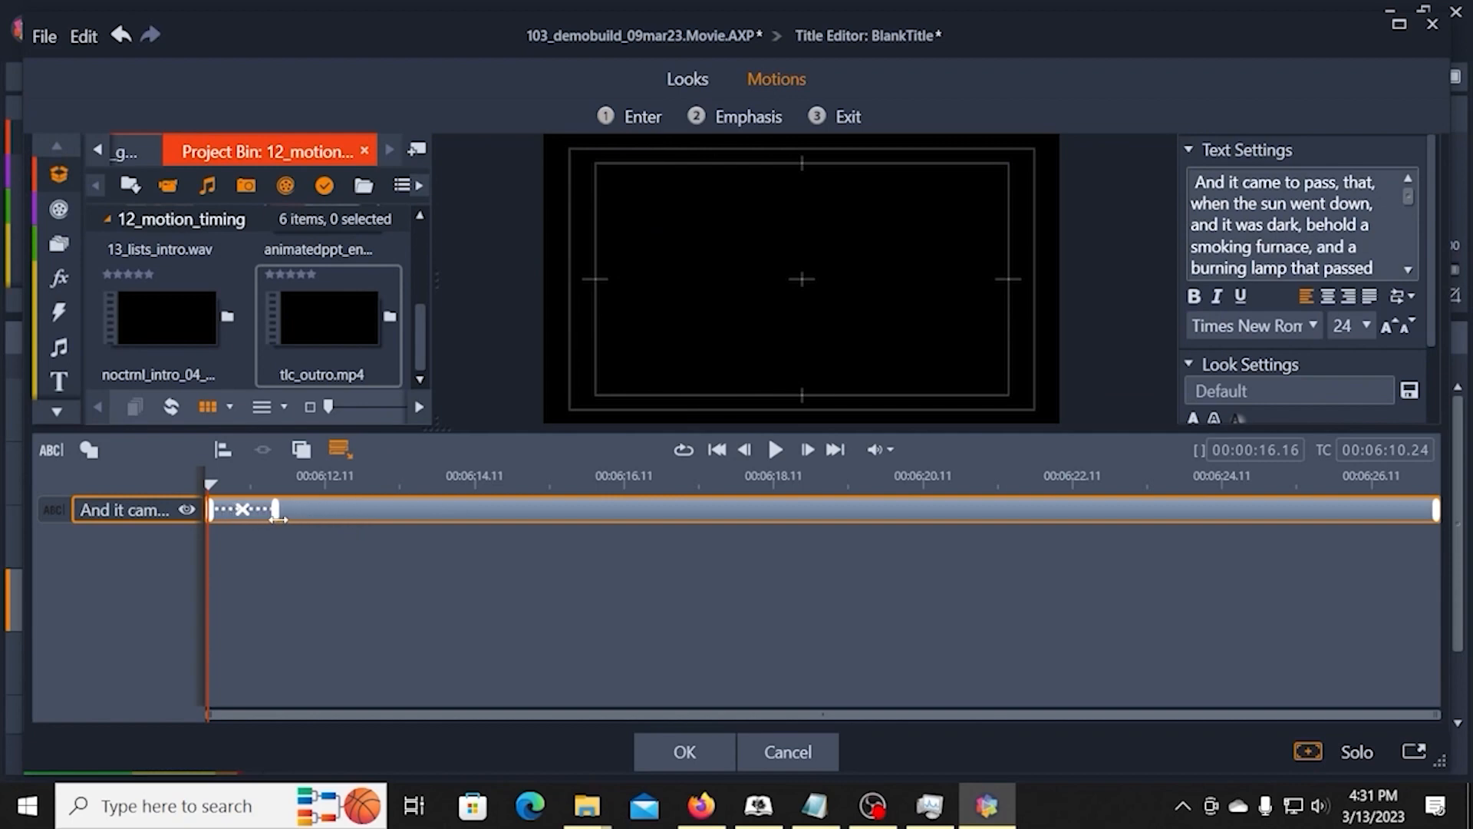
click(687, 751)
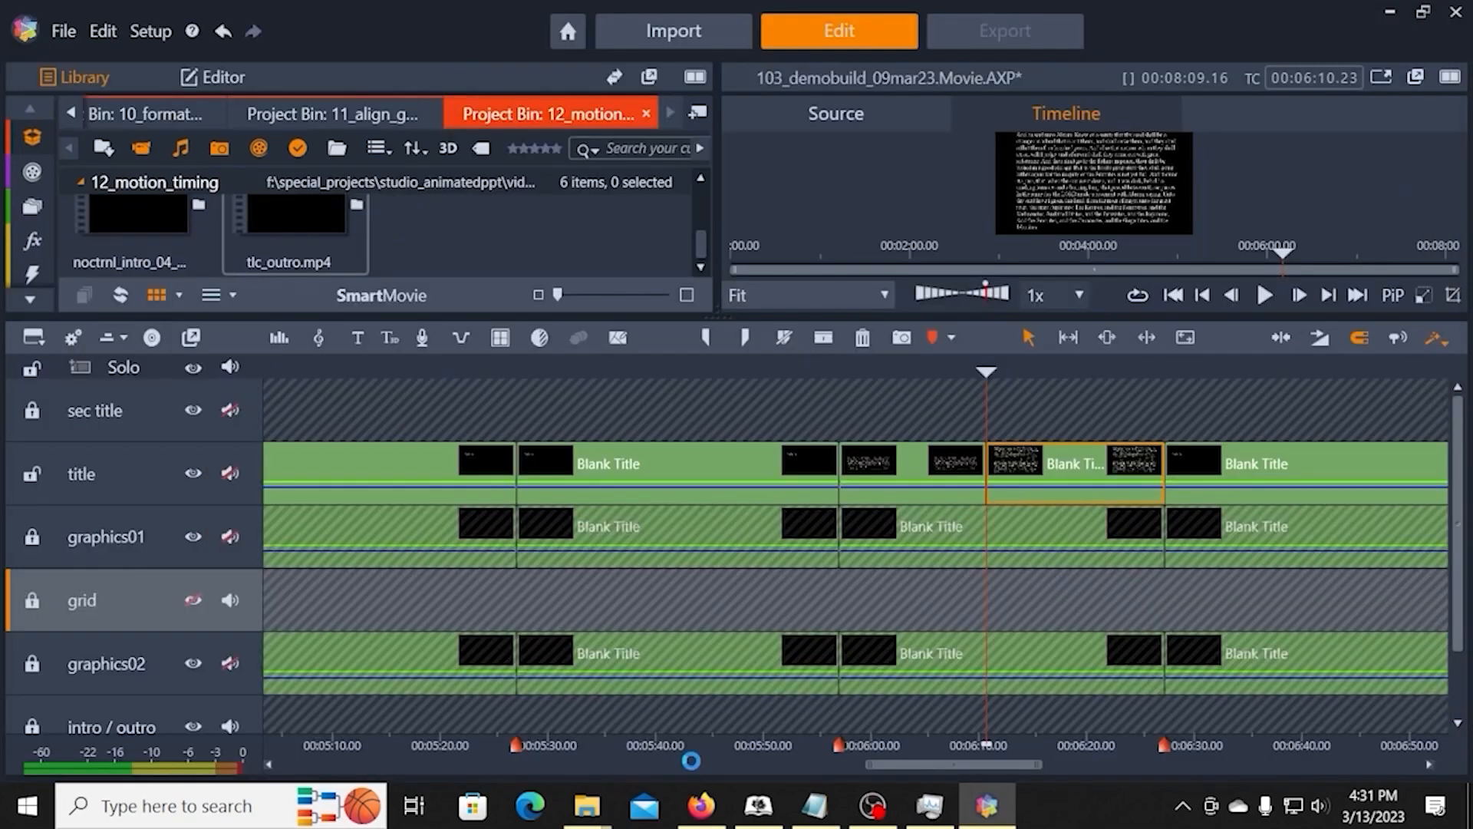
Step: Open the first split title clip, give it the Page Fade entrance motion and shorten the fade to under one second
click(931, 469)
right_click(929, 471)
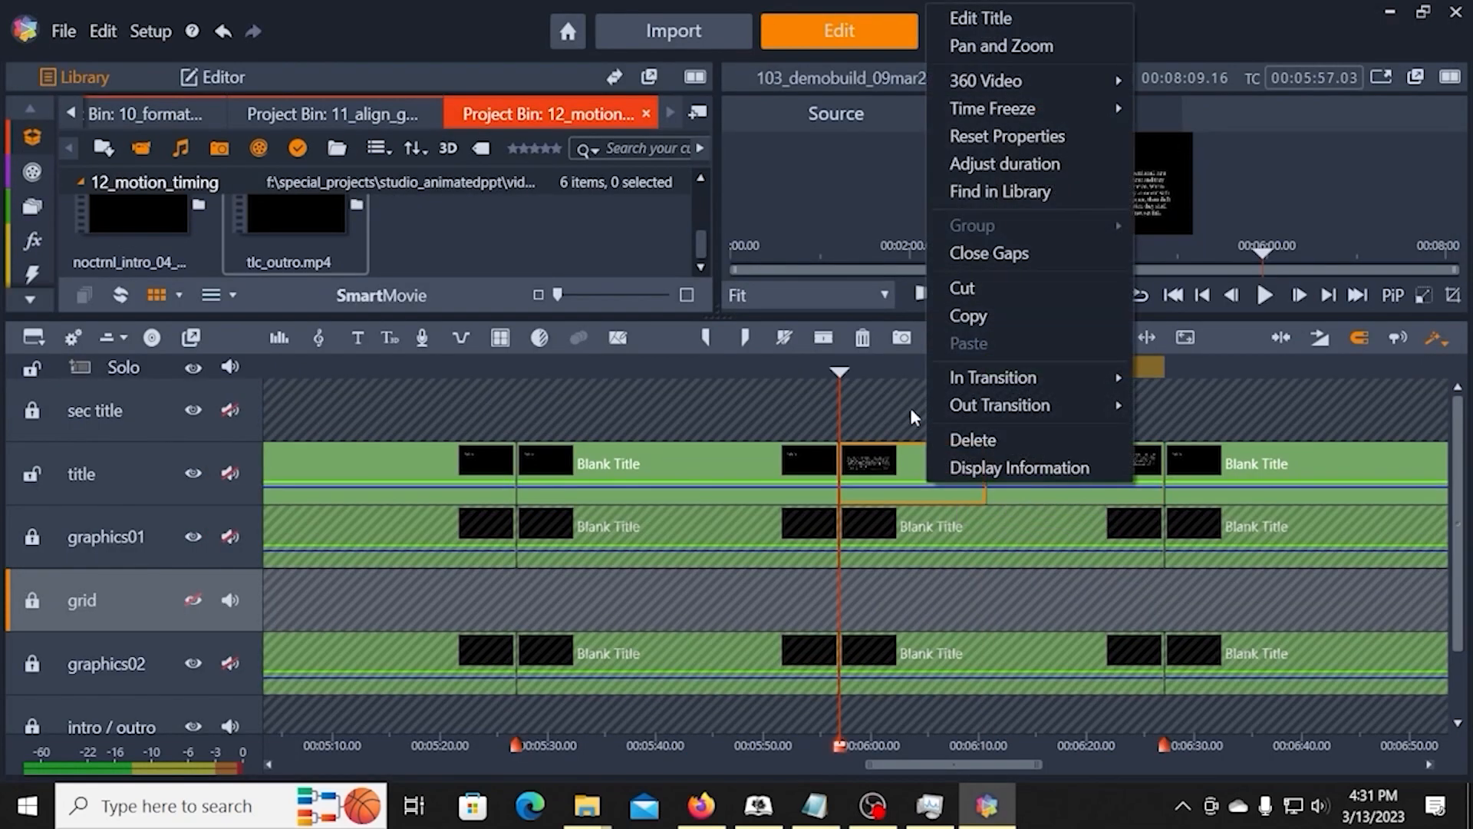
click(983, 17)
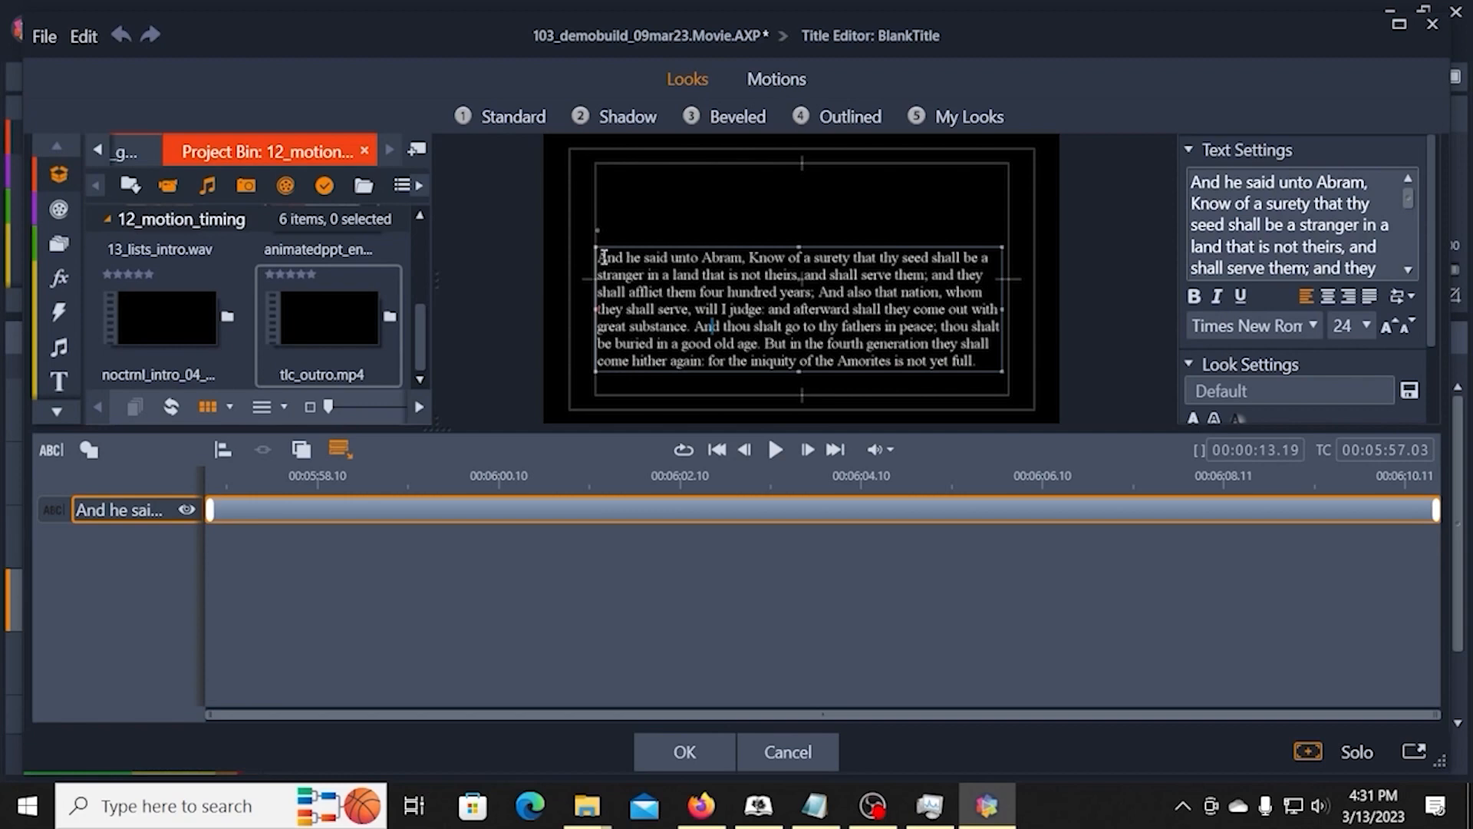
click(775, 79)
click(649, 118)
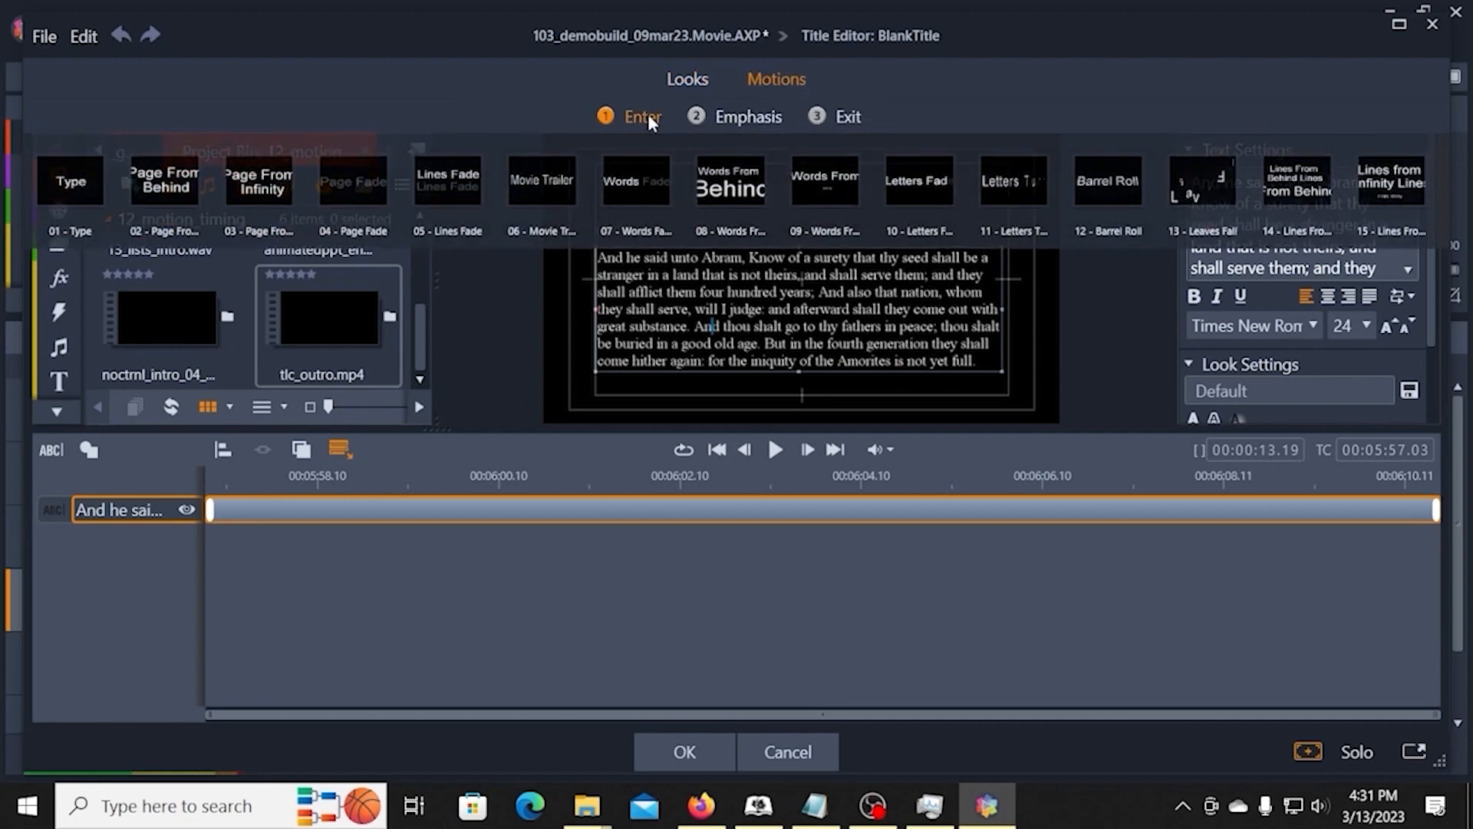
click(372, 188)
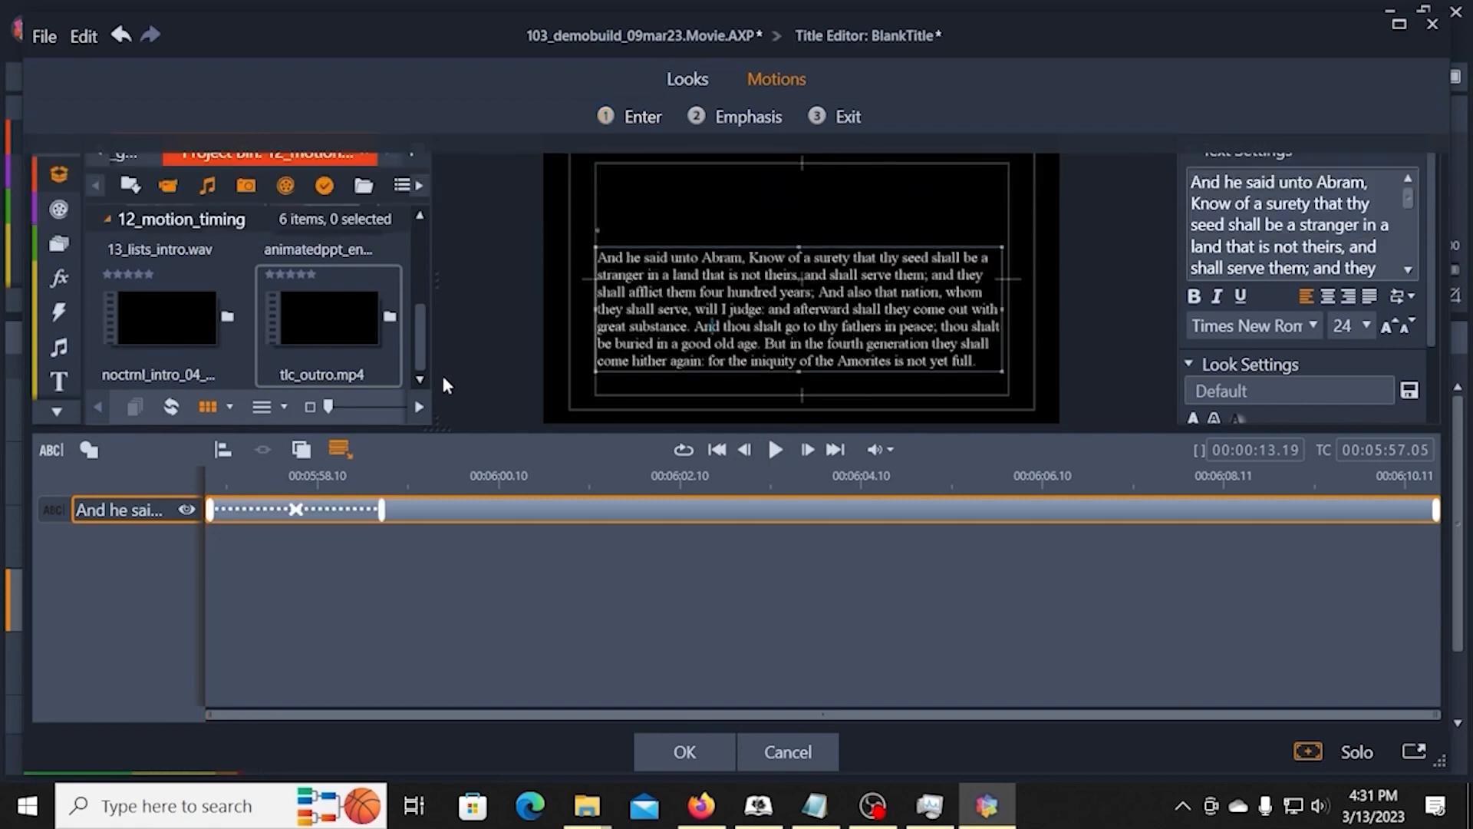
drag(381, 511, 270, 521)
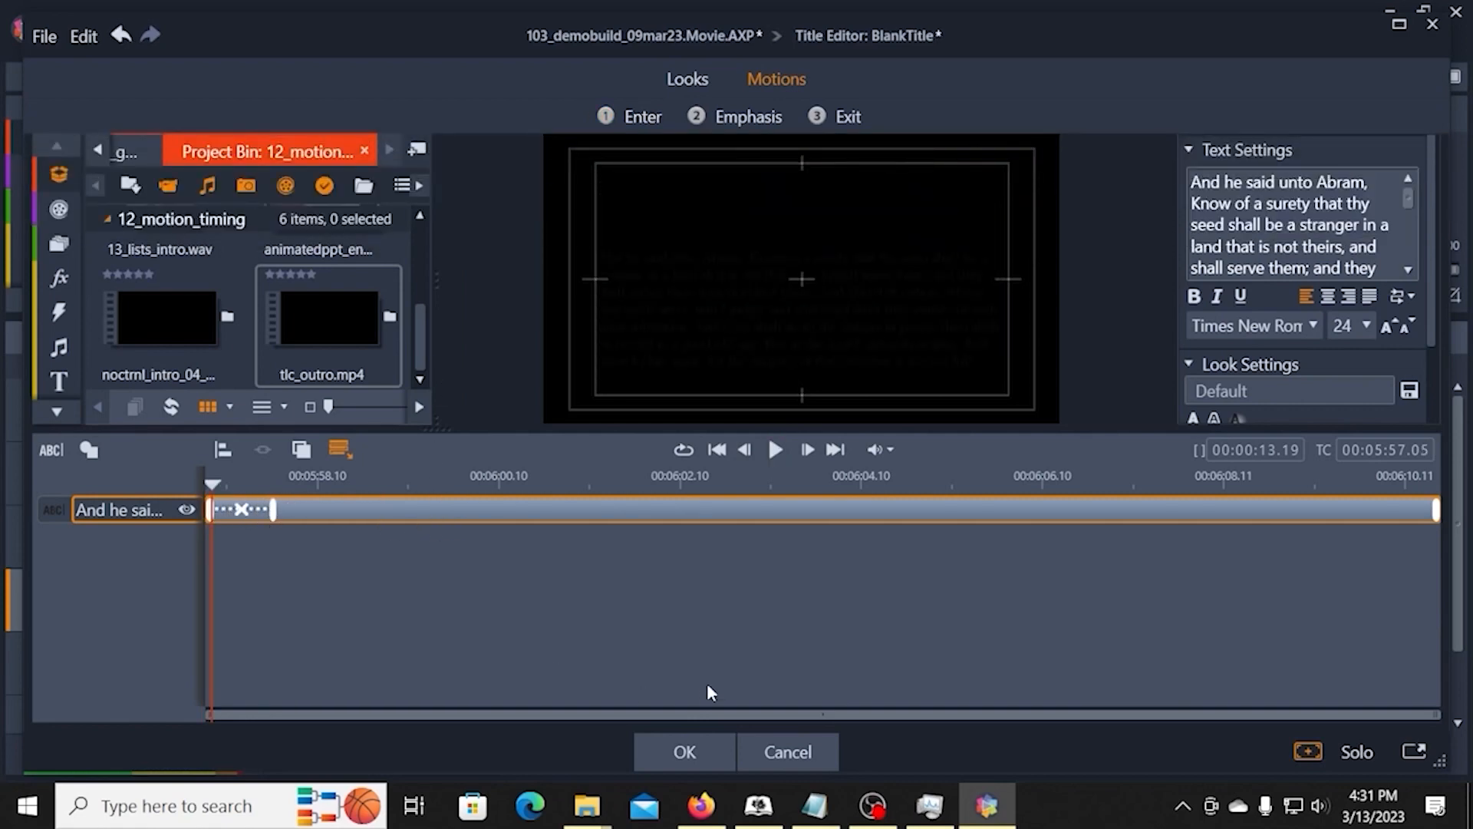
Step: Nudge the first passage's text box slightly to line up with the inner safe-area guide and accept the title
click(718, 360)
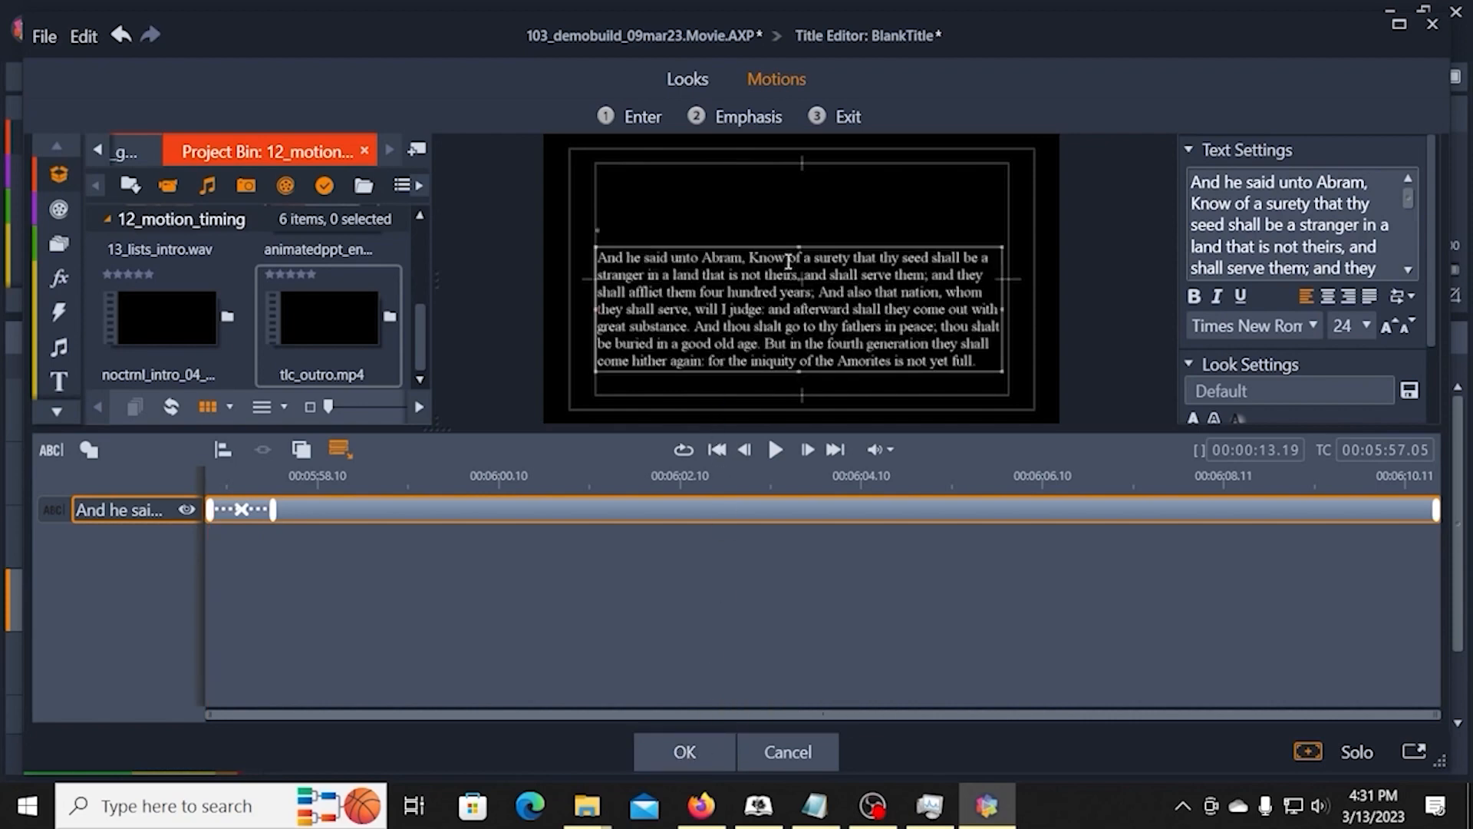
double_click(730, 310)
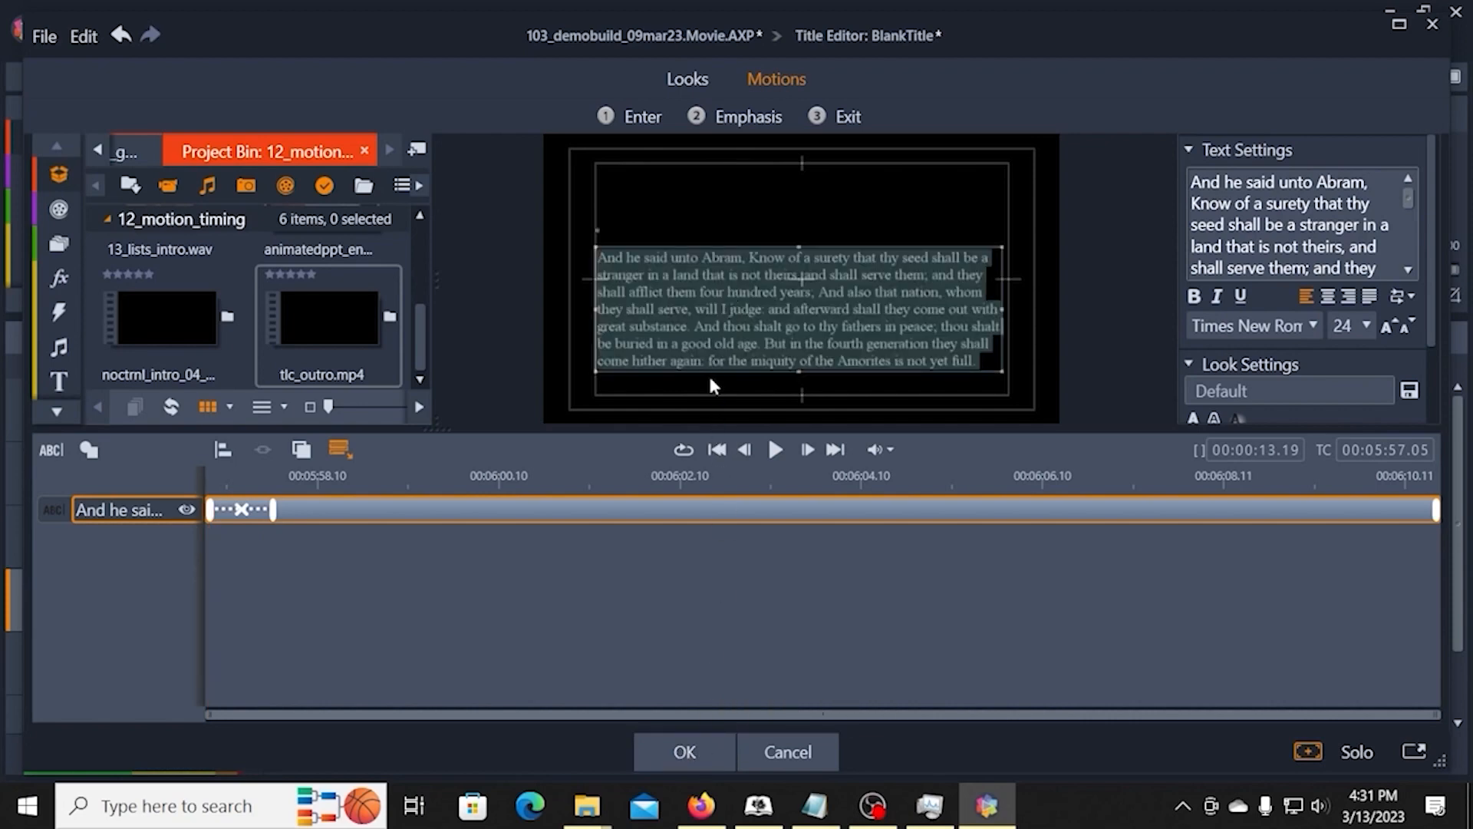
mouse_move(710, 371)
mouse_down()
mouse_move(710, 393)
mouse_move(709, 369)
mouse_up()
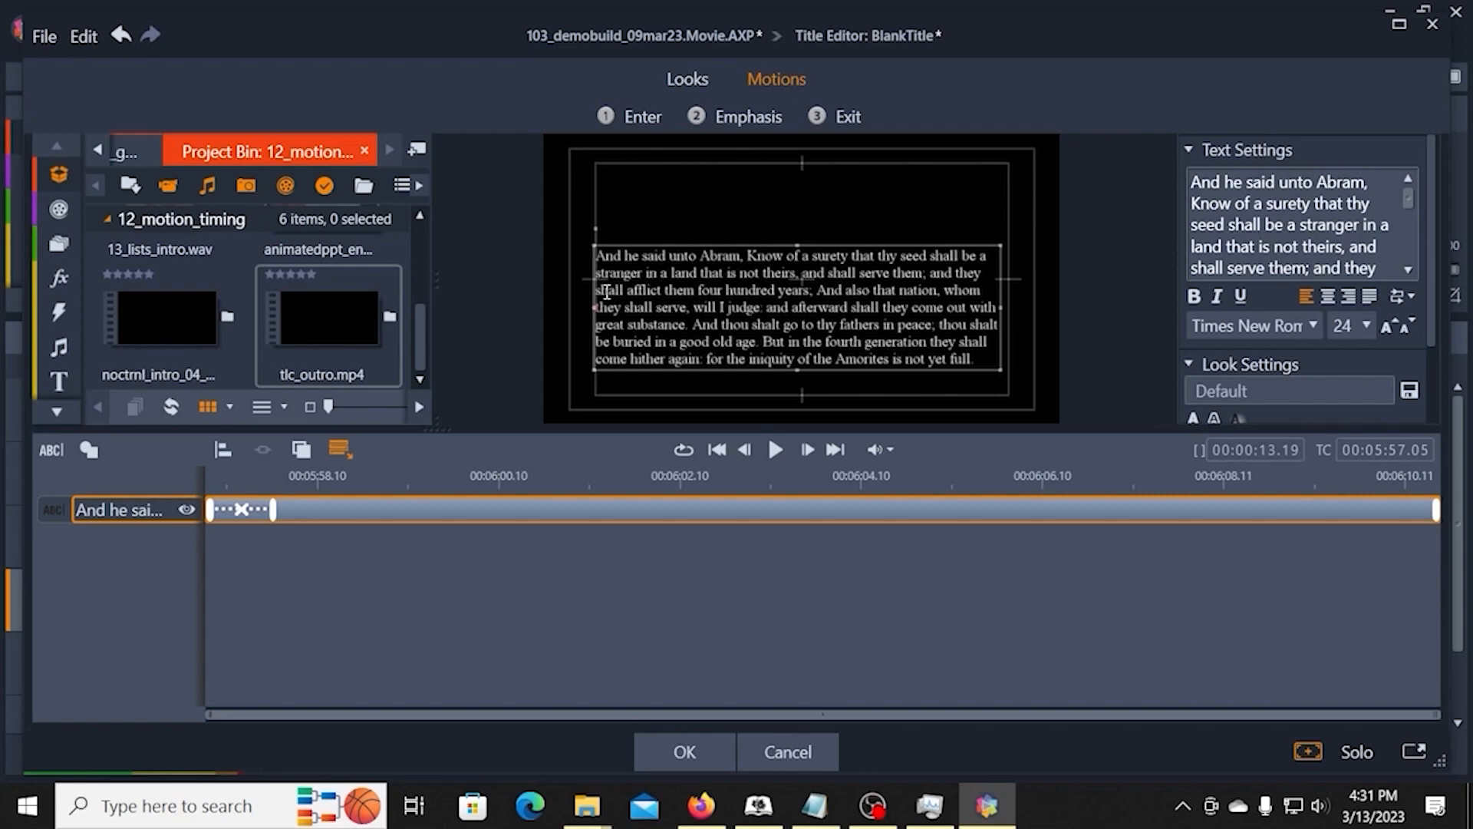
click(685, 750)
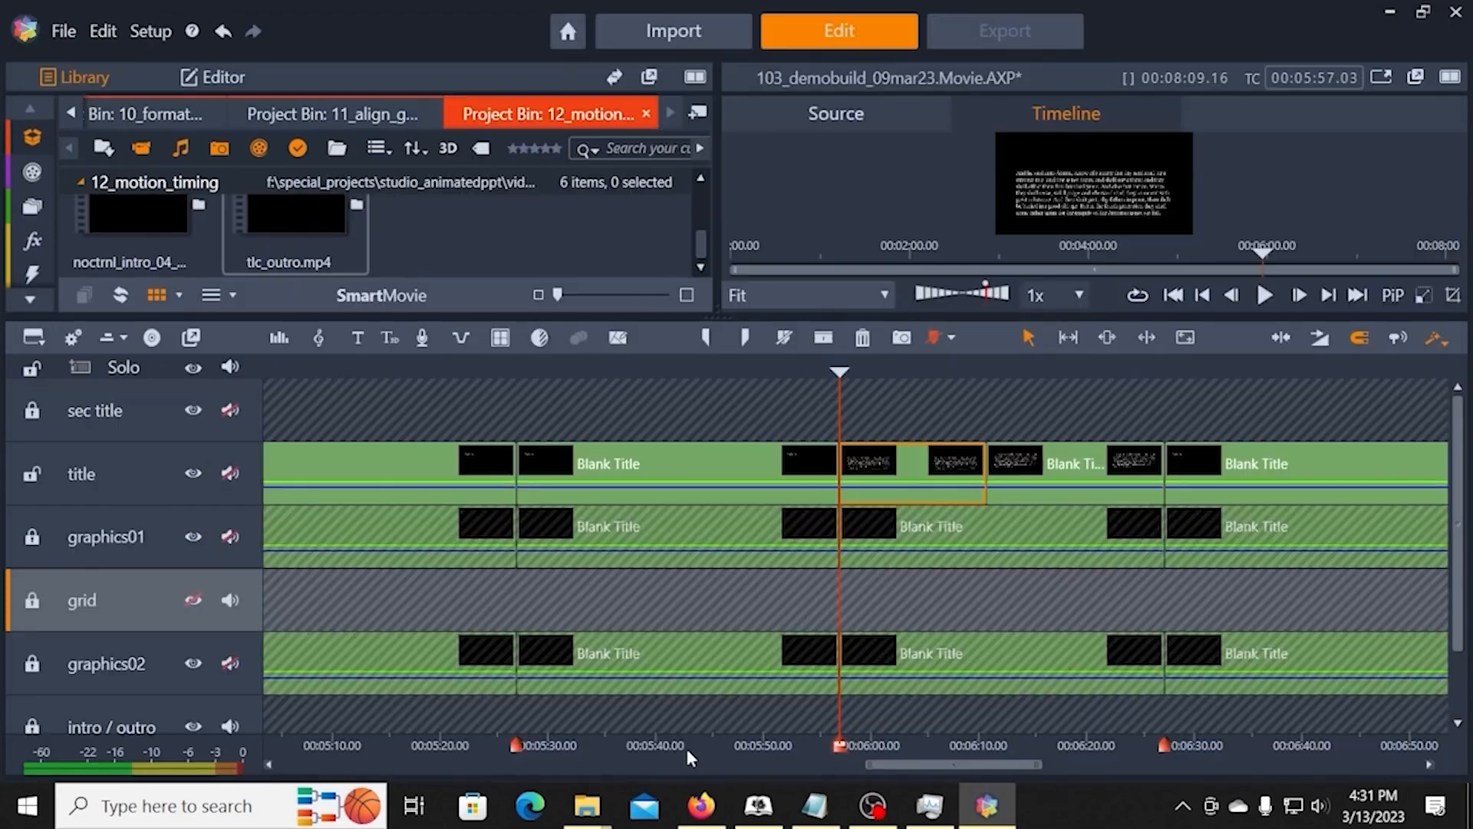
Step: Reopen the second split title clip, move its text box down to the lower inner safe-area guide and accept the title
click(1050, 481)
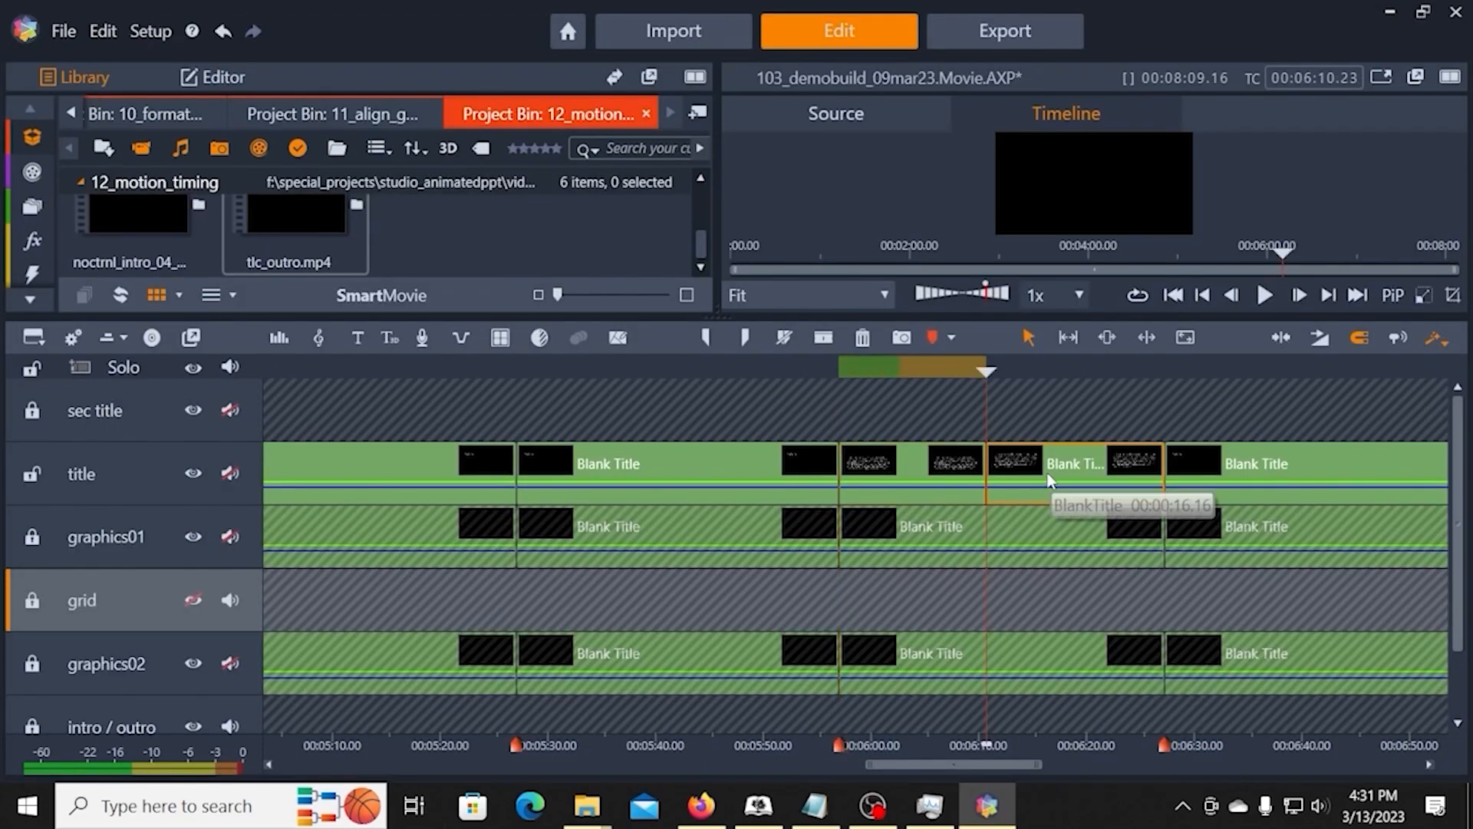
right_click(1050, 485)
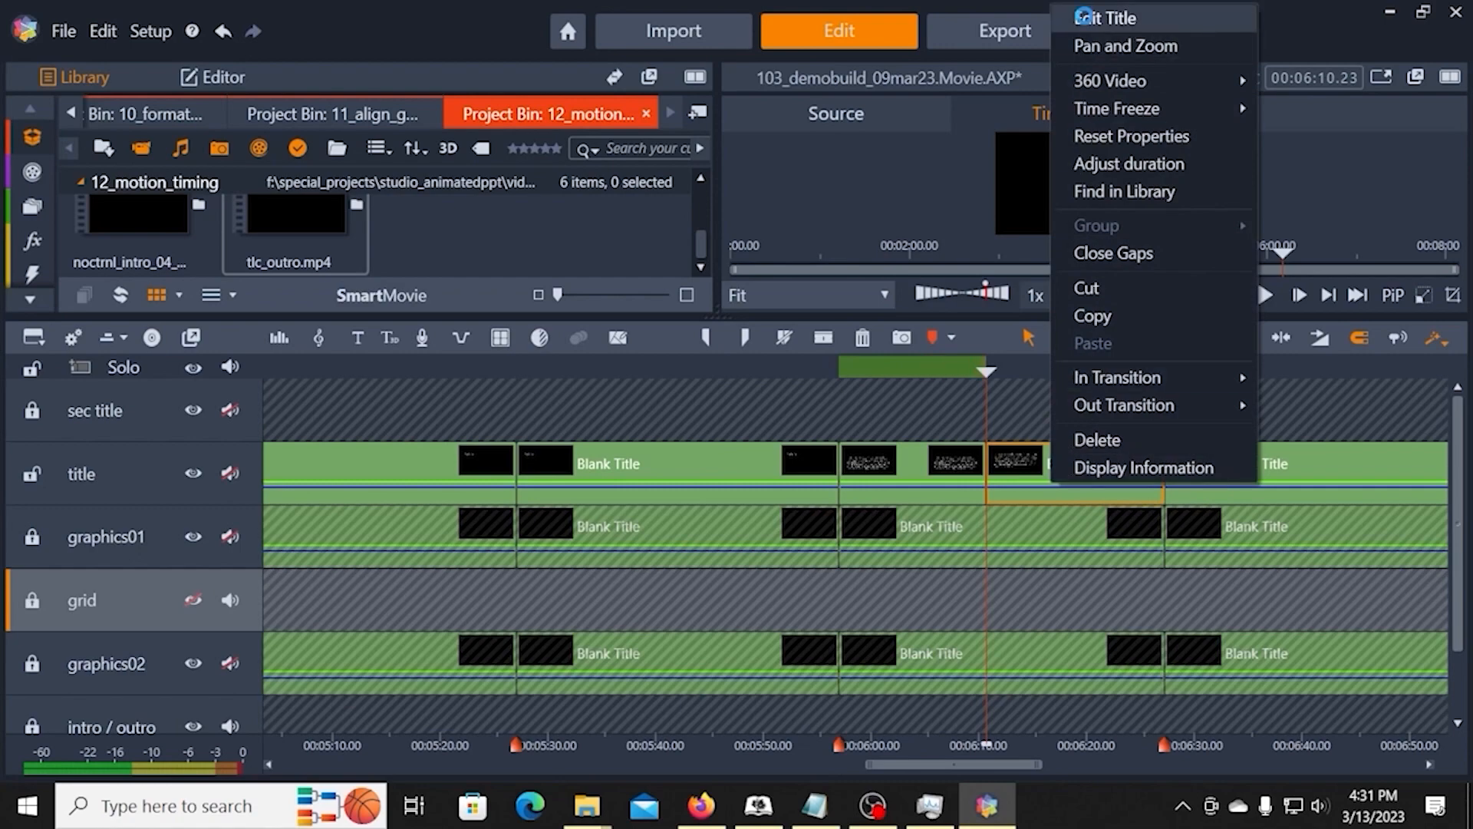
click(1088, 20)
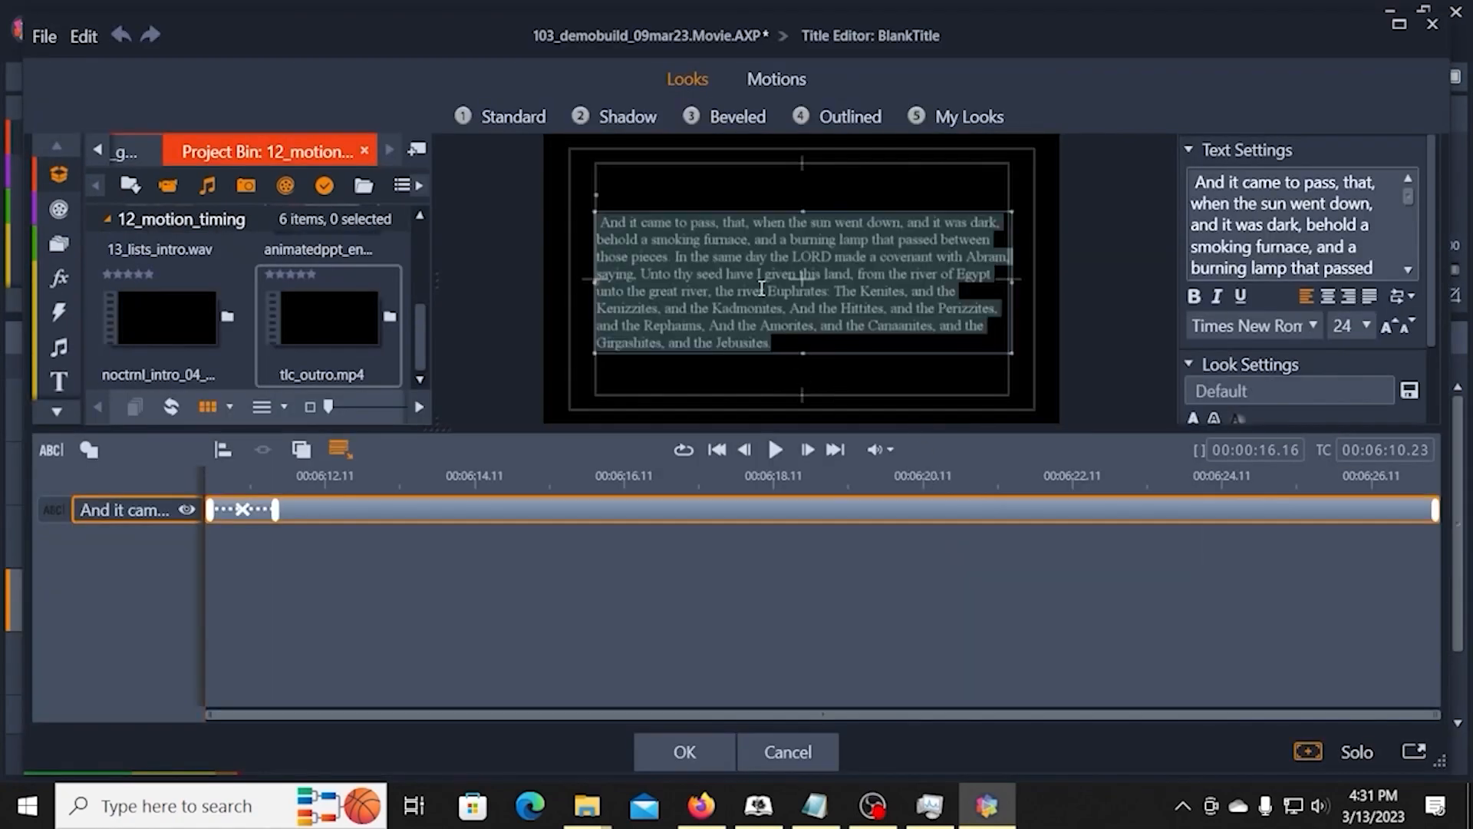
drag(731, 353, 735, 388)
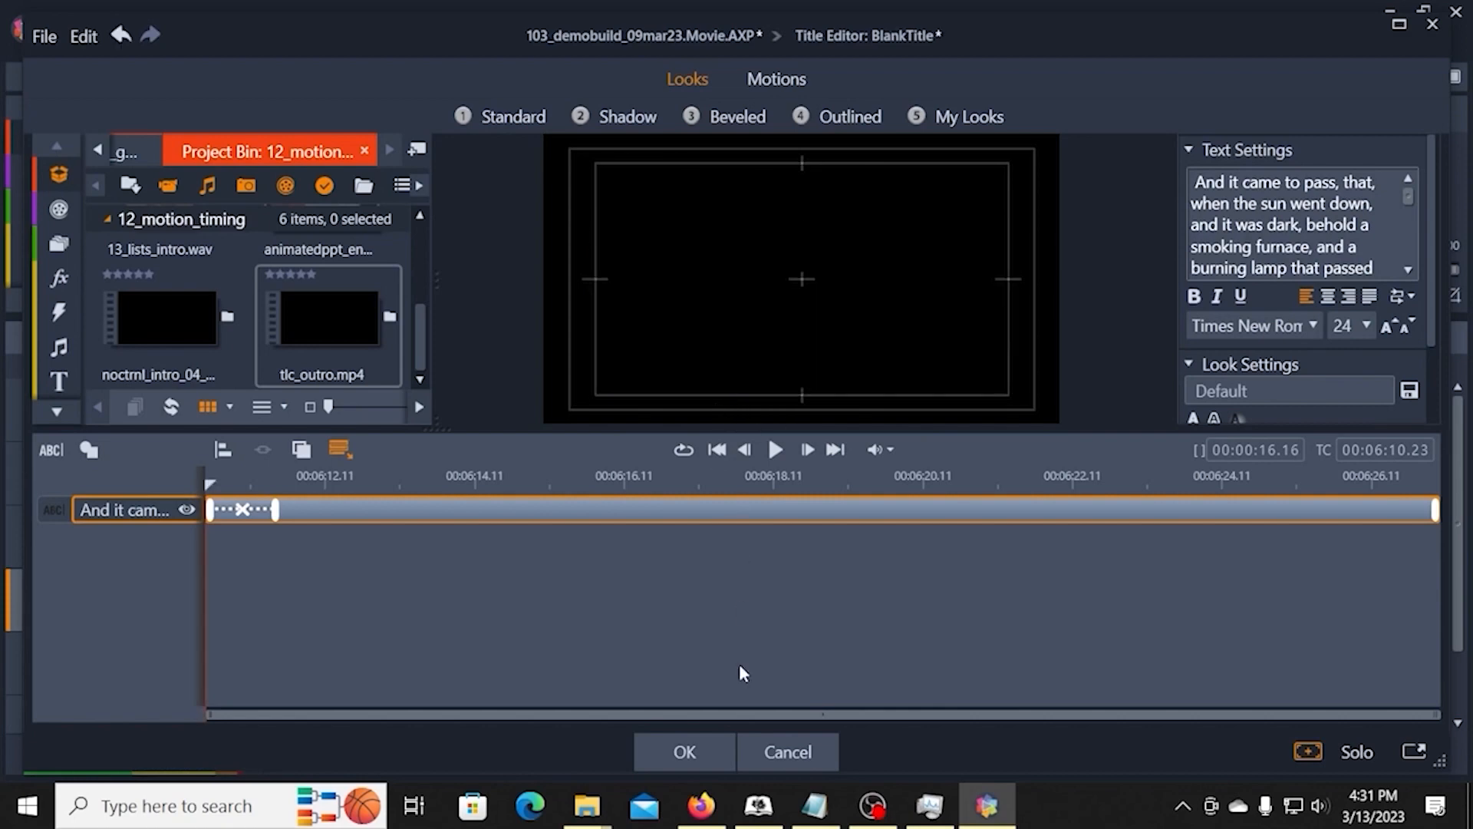
click(686, 753)
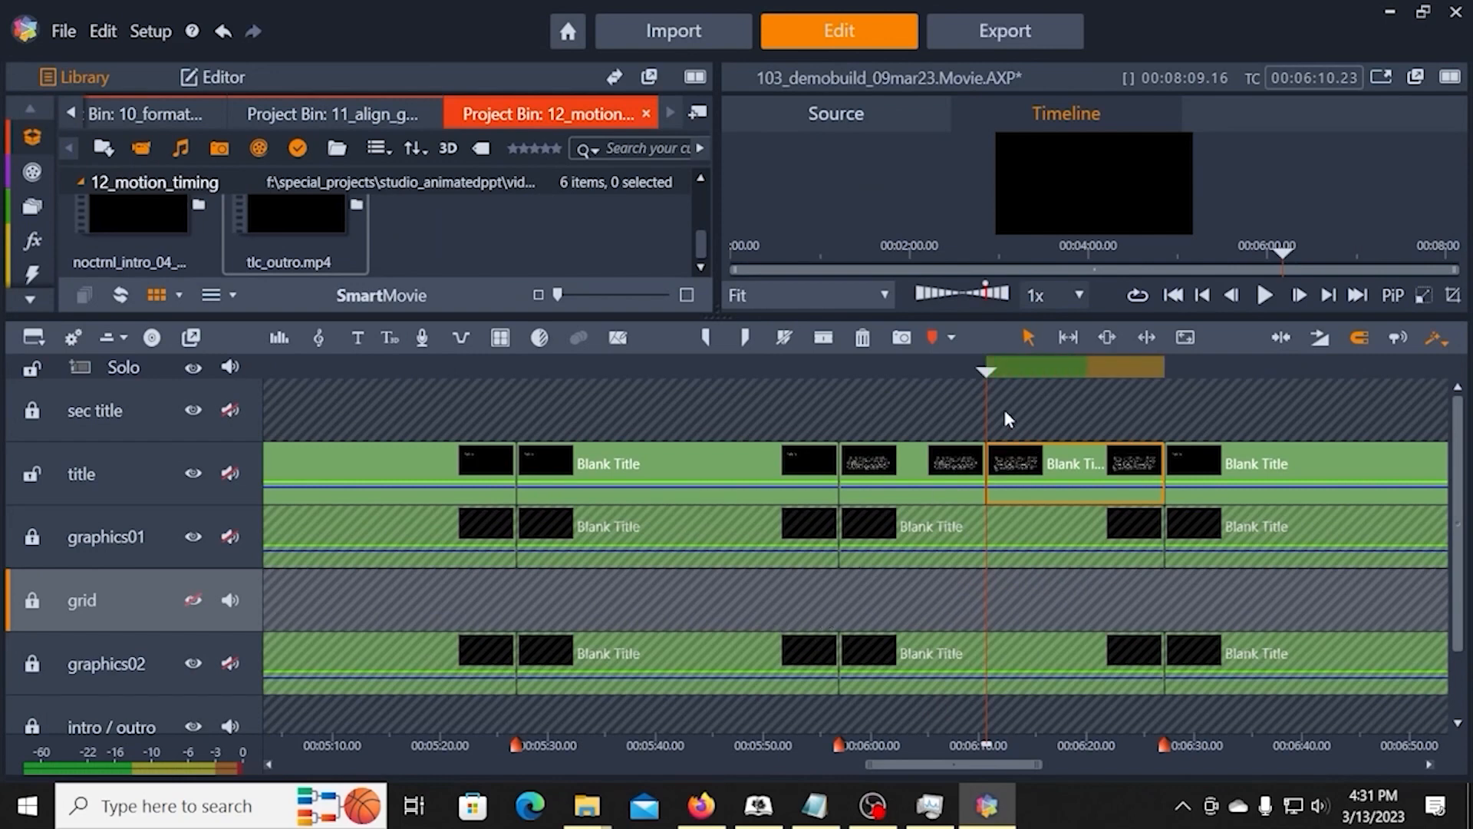
Step: Enlarge the preview temporarily and scrub back across the split to 00:06:03.22 to examine the divided passage
click(986, 371)
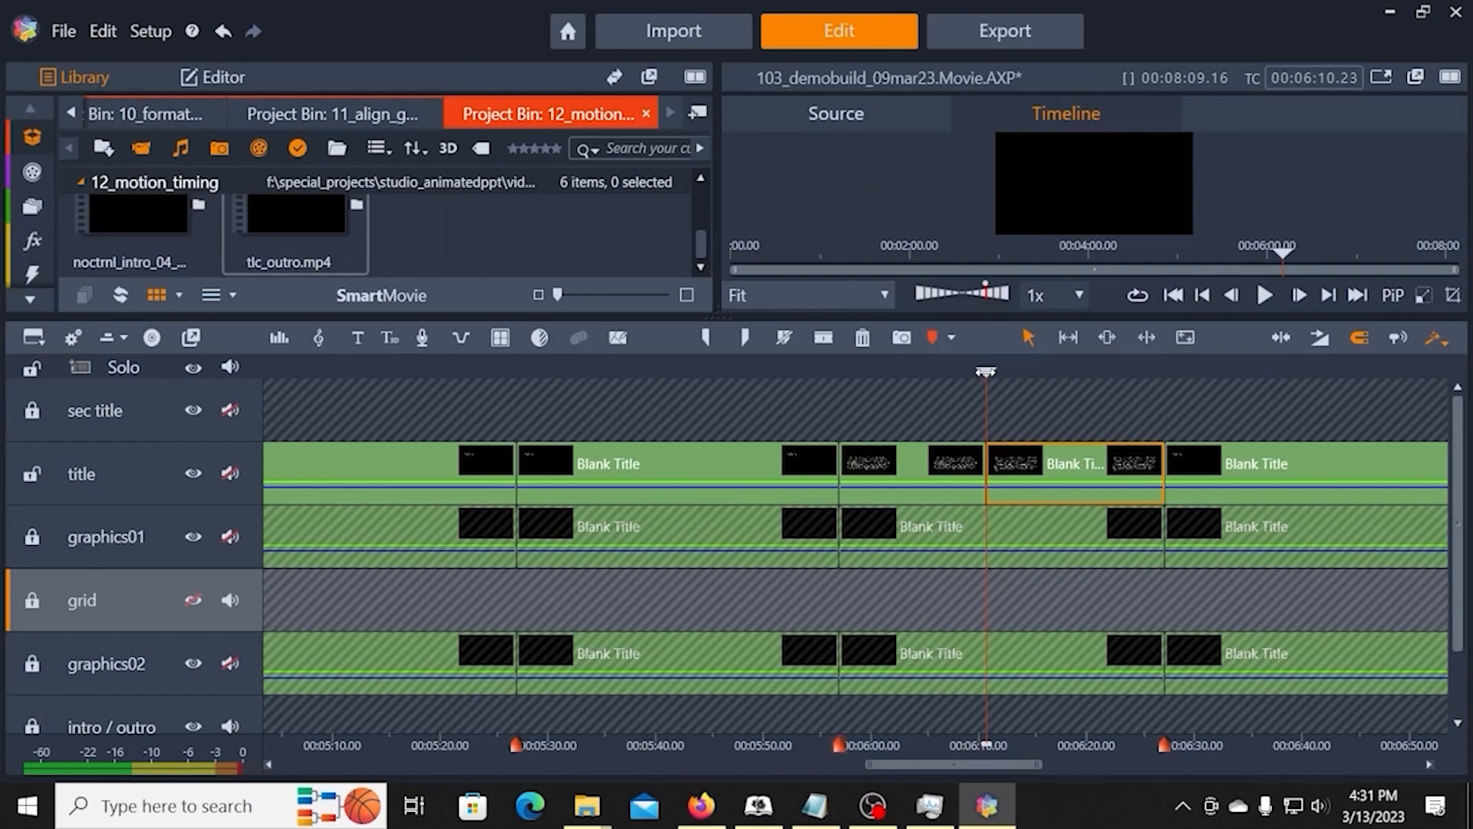
drag(992, 320, 1016, 503)
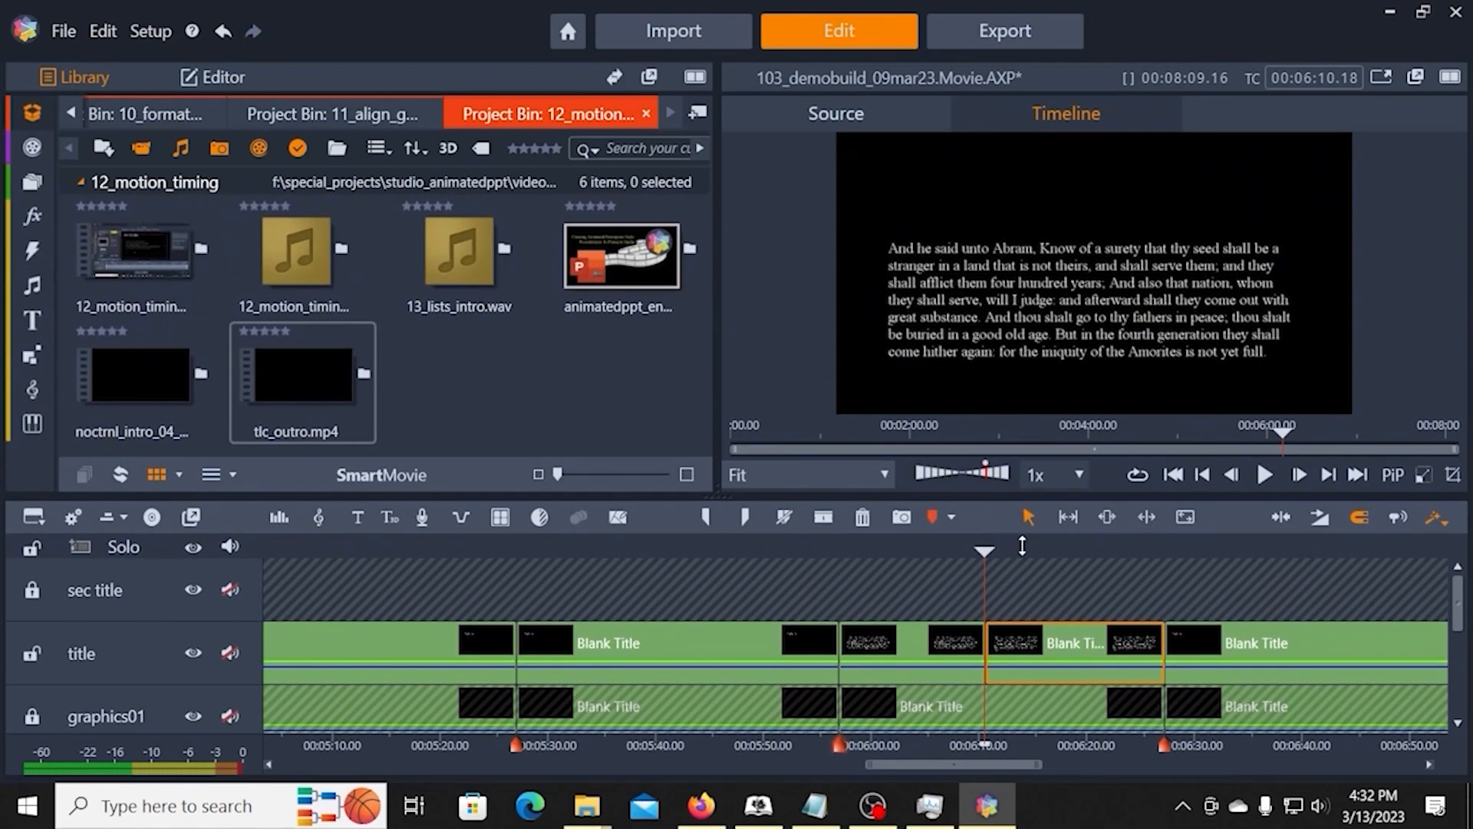
drag(986, 551, 911, 603)
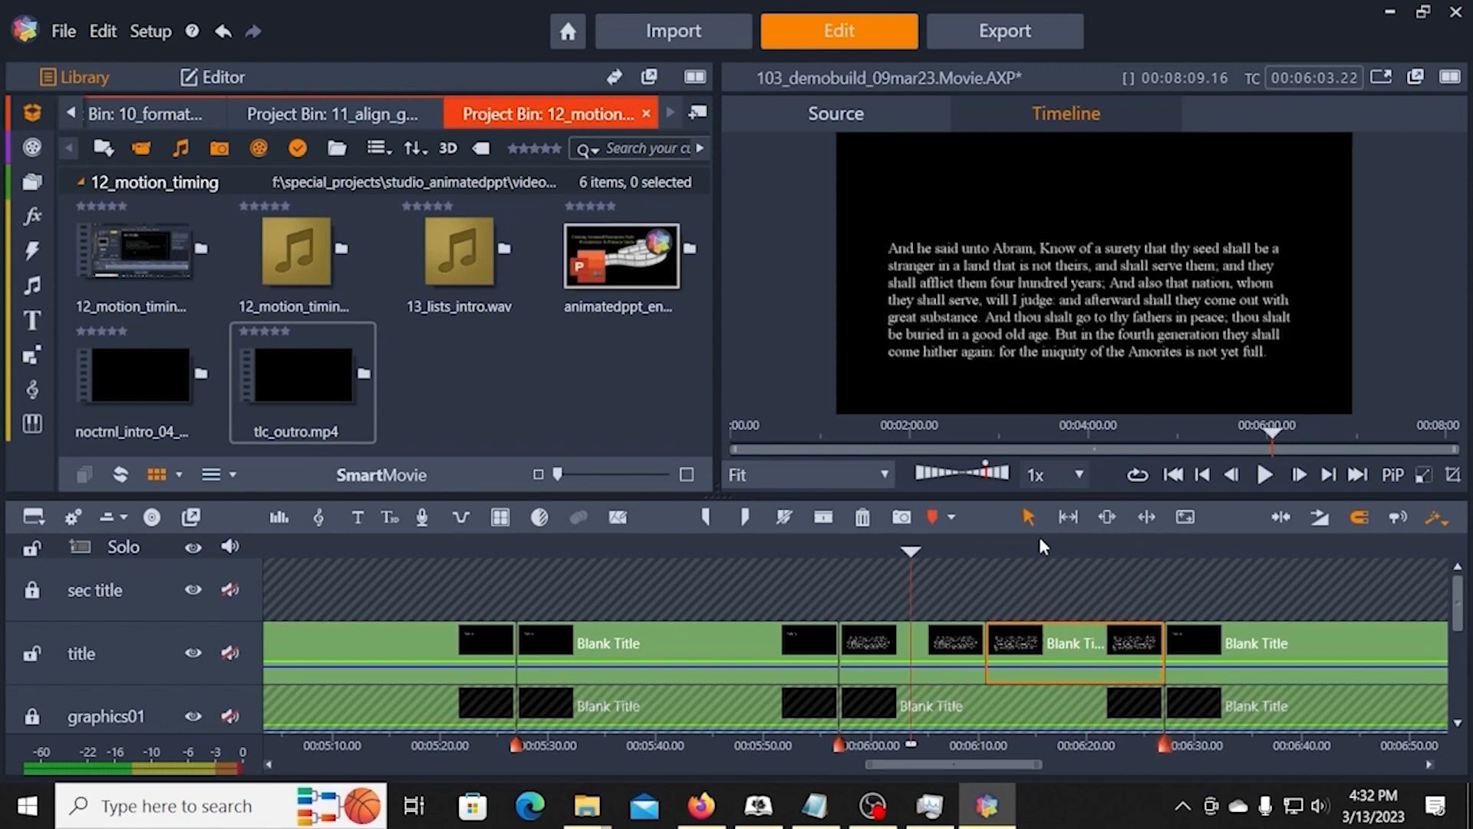
drag(1032, 496, 1033, 307)
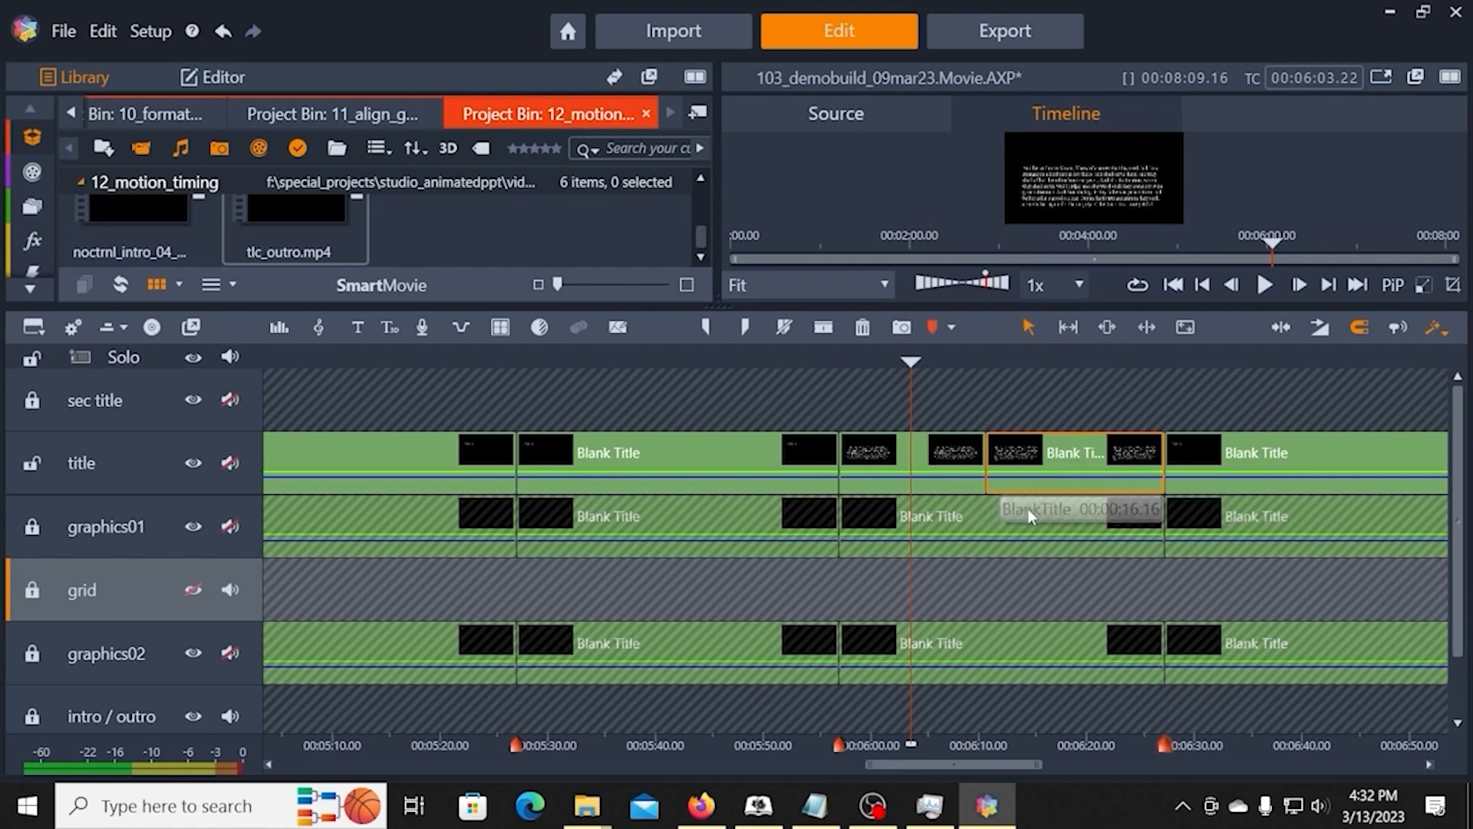
right_click(1030, 472)
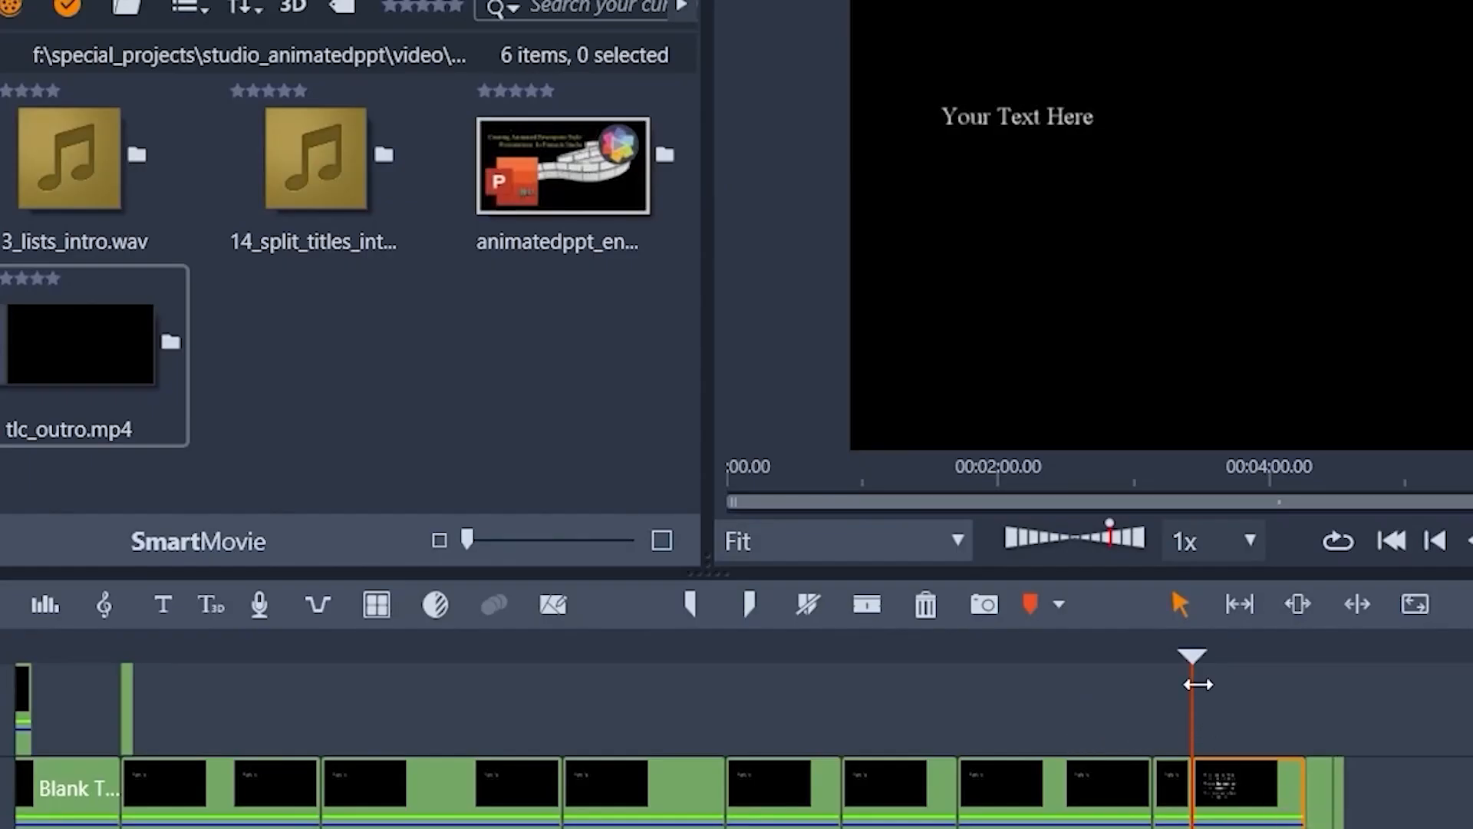
Step: Lock every track except the title track and split the six-item numbered list's title clip just before its midpoint
drag(1188, 654, 1244, 652)
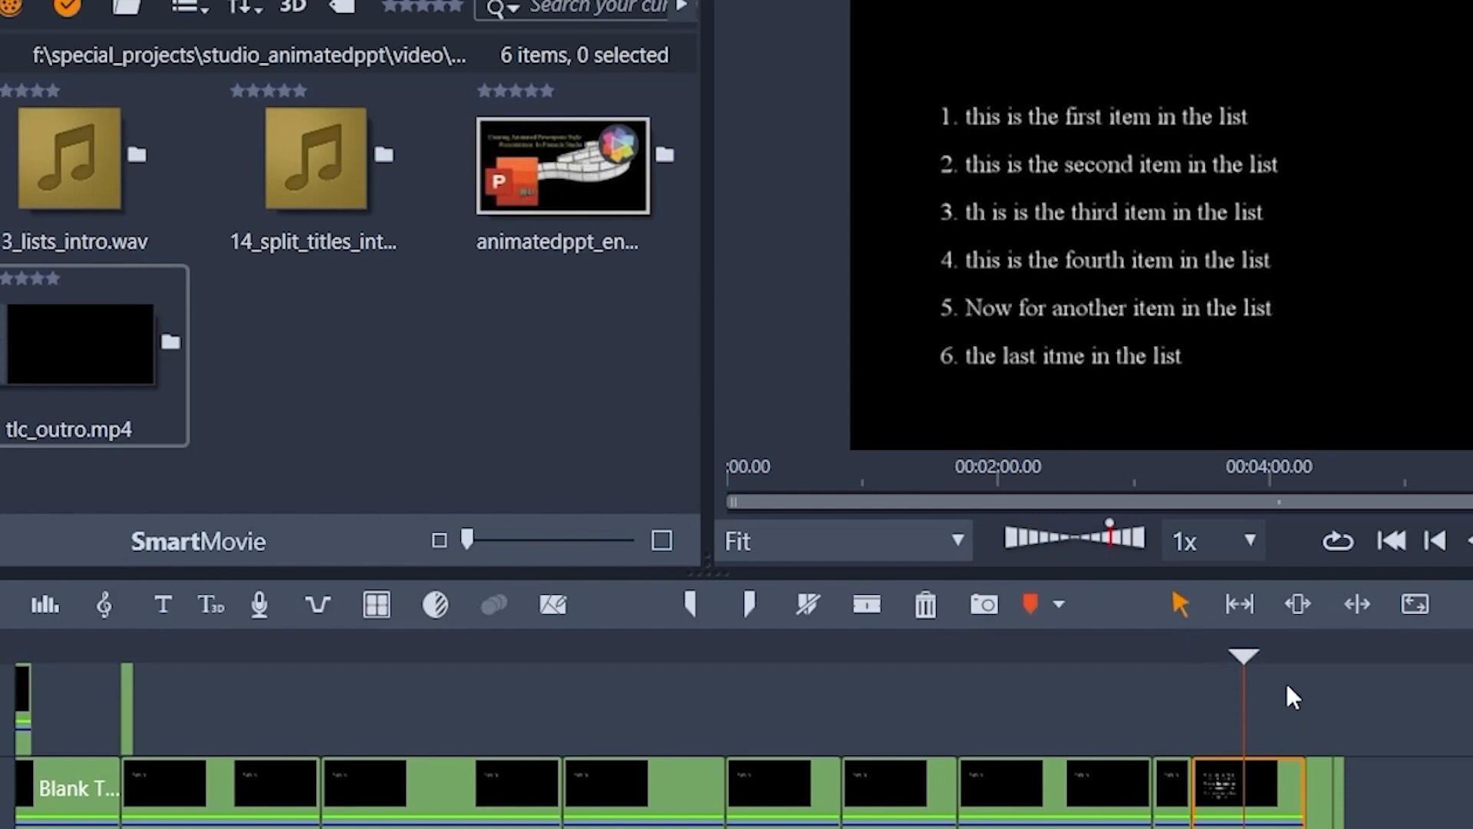
drag(1243, 651, 1242, 650)
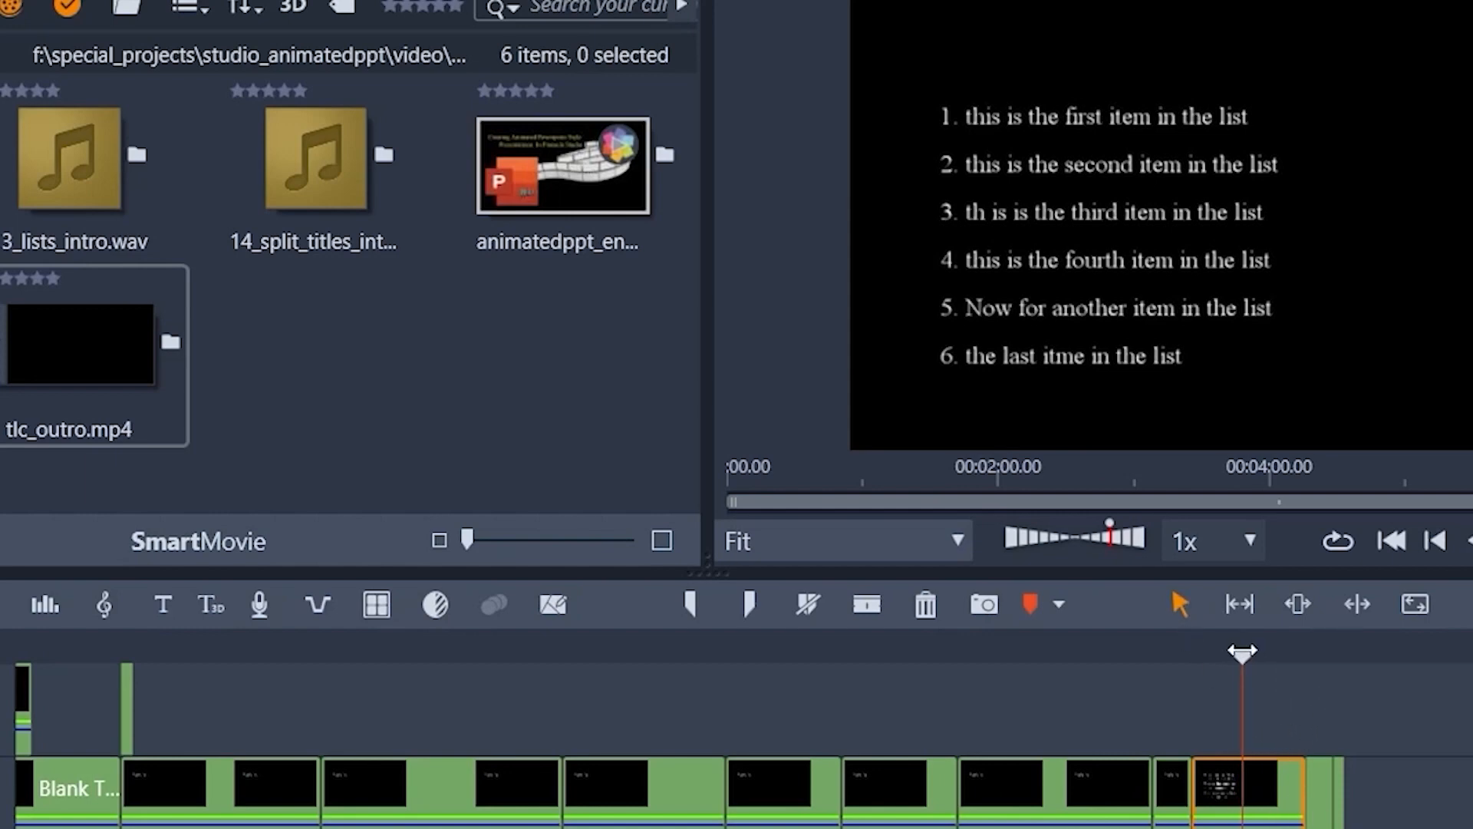
click(0, 709)
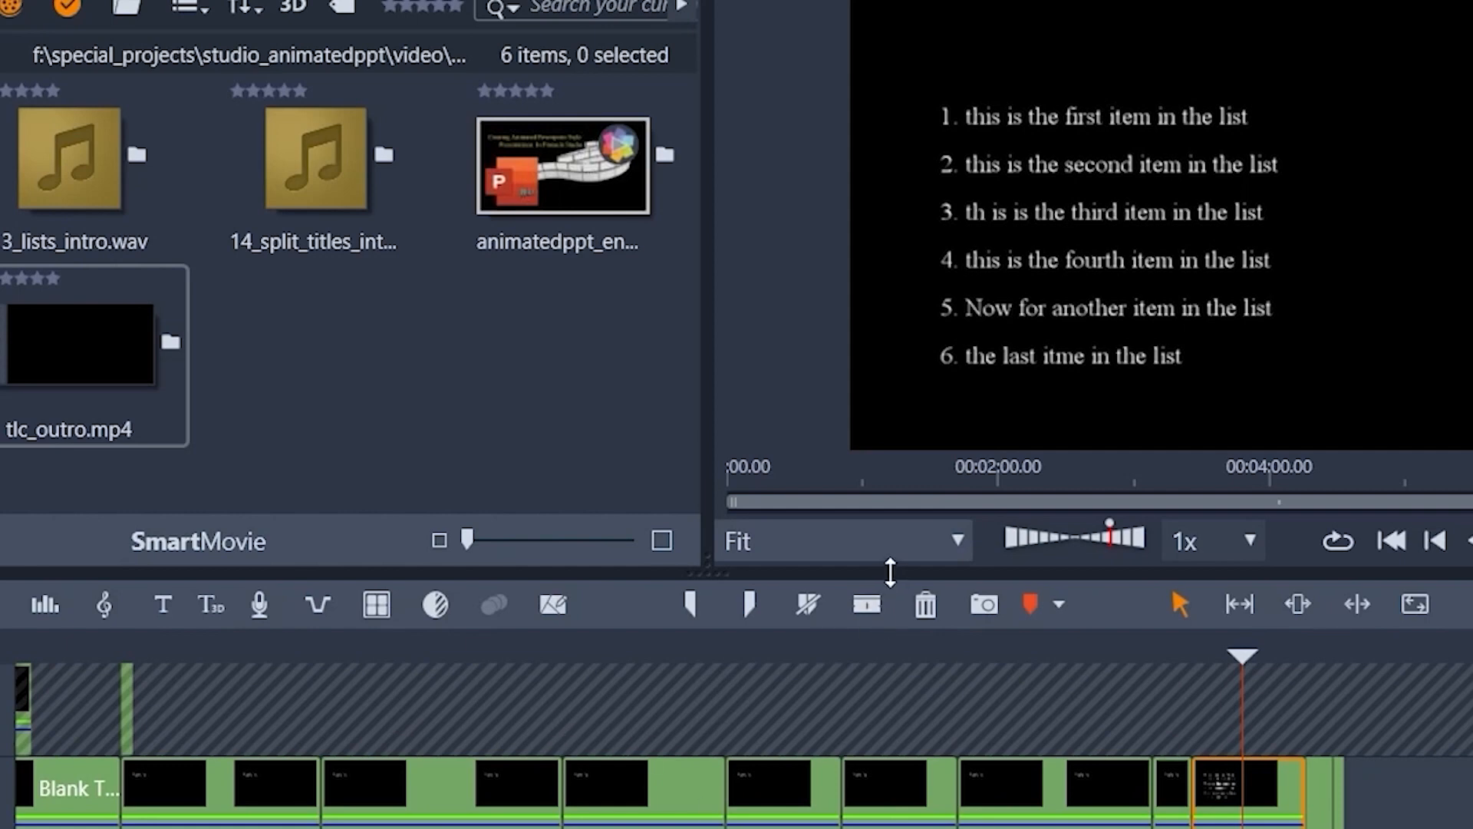
drag(889, 582, 826, 167)
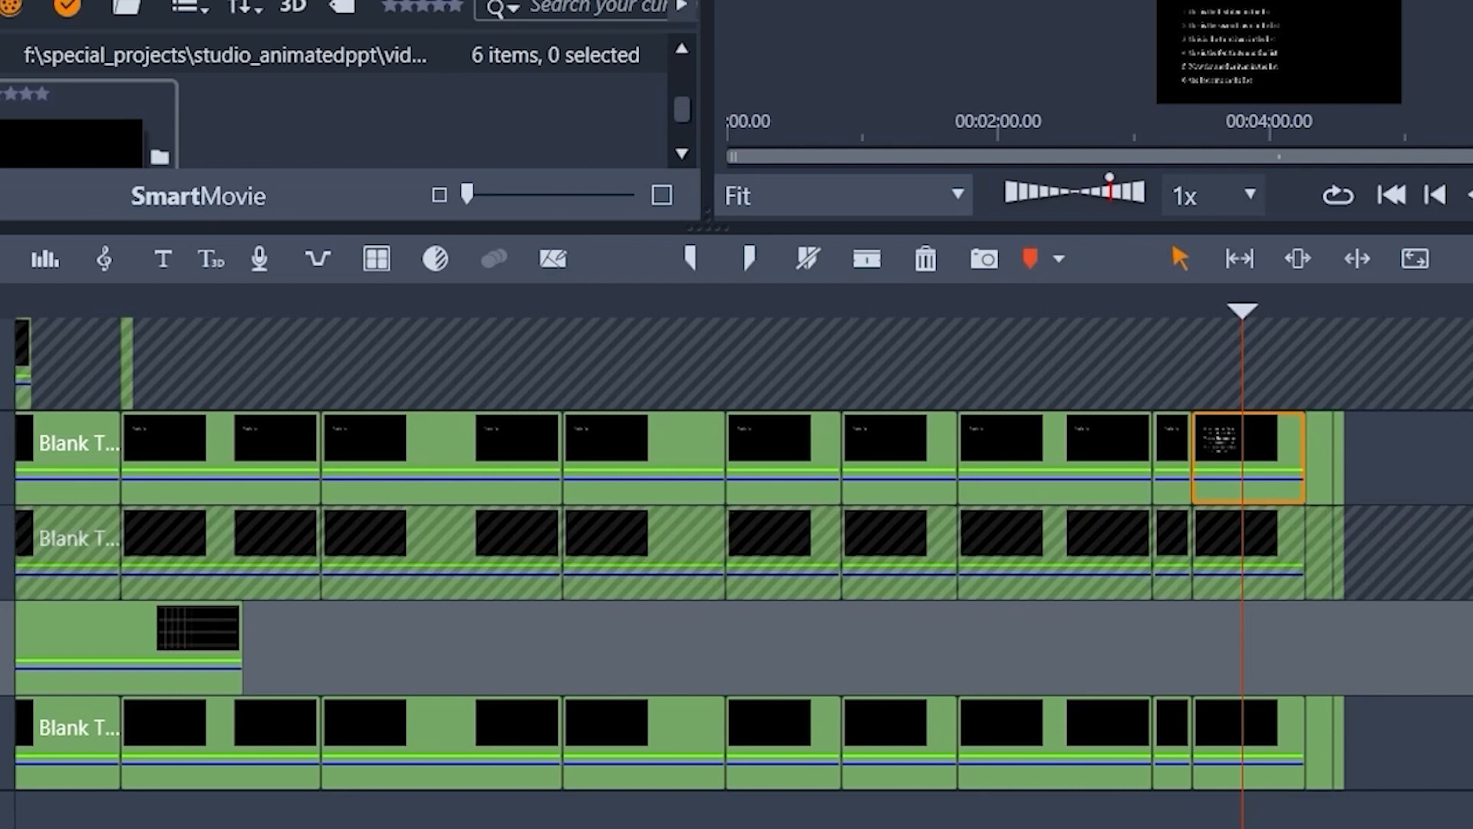
click(0, 648)
click(0, 743)
click(0, 827)
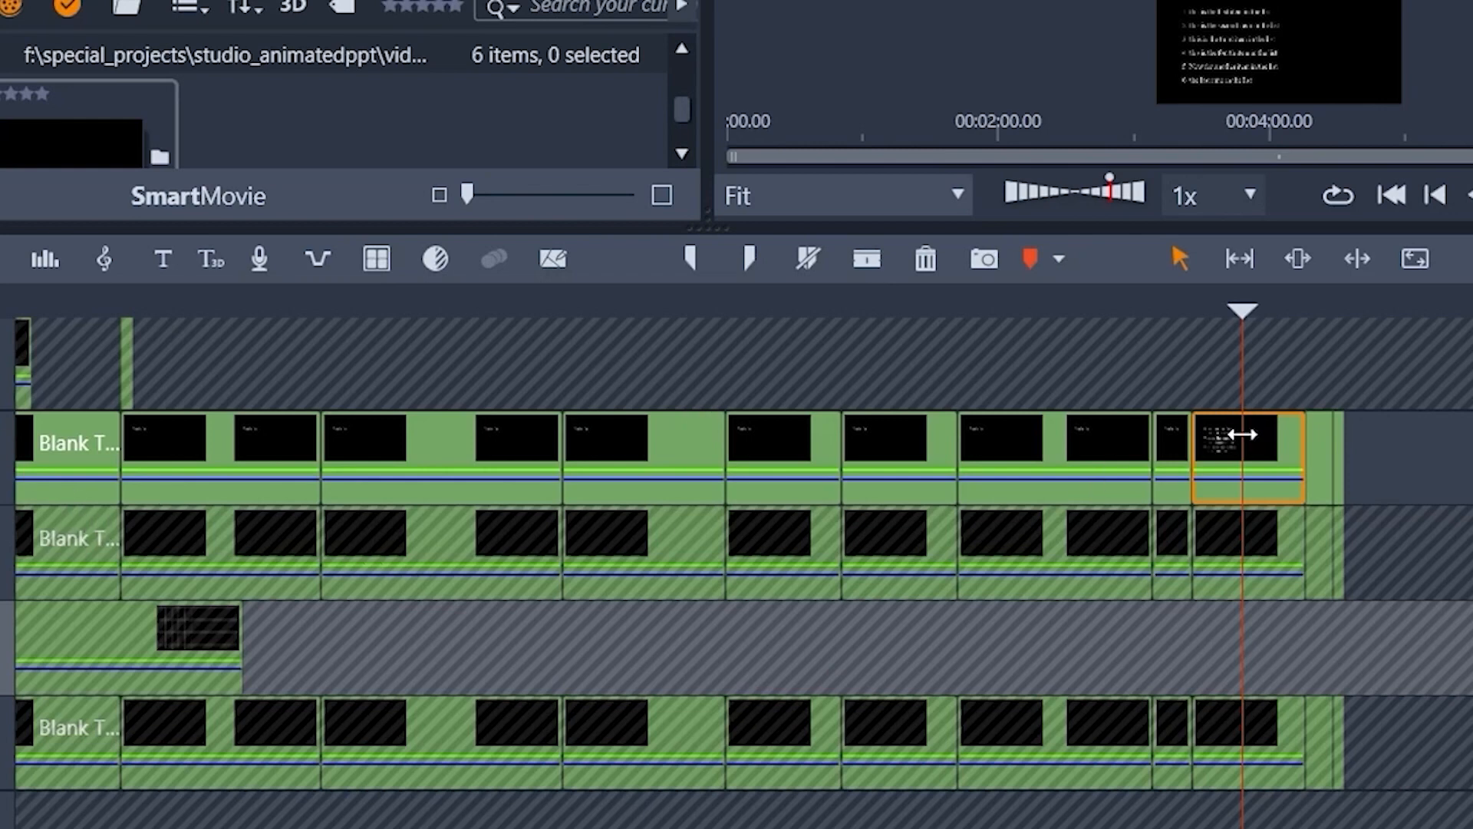
click(870, 254)
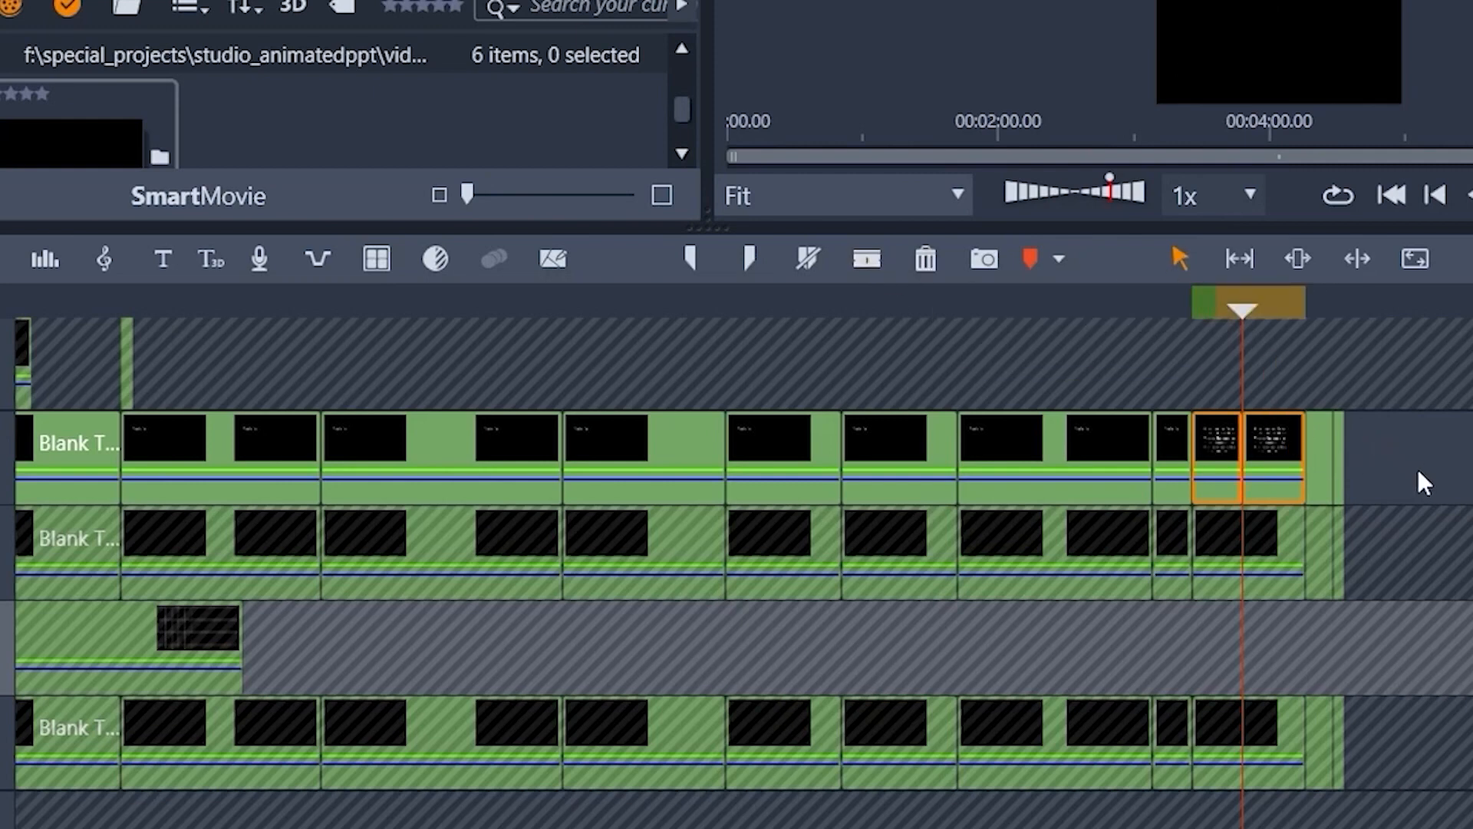
Step: Open the first split list clip in the title editor and delete items 4 to 6 from it
click(1223, 438)
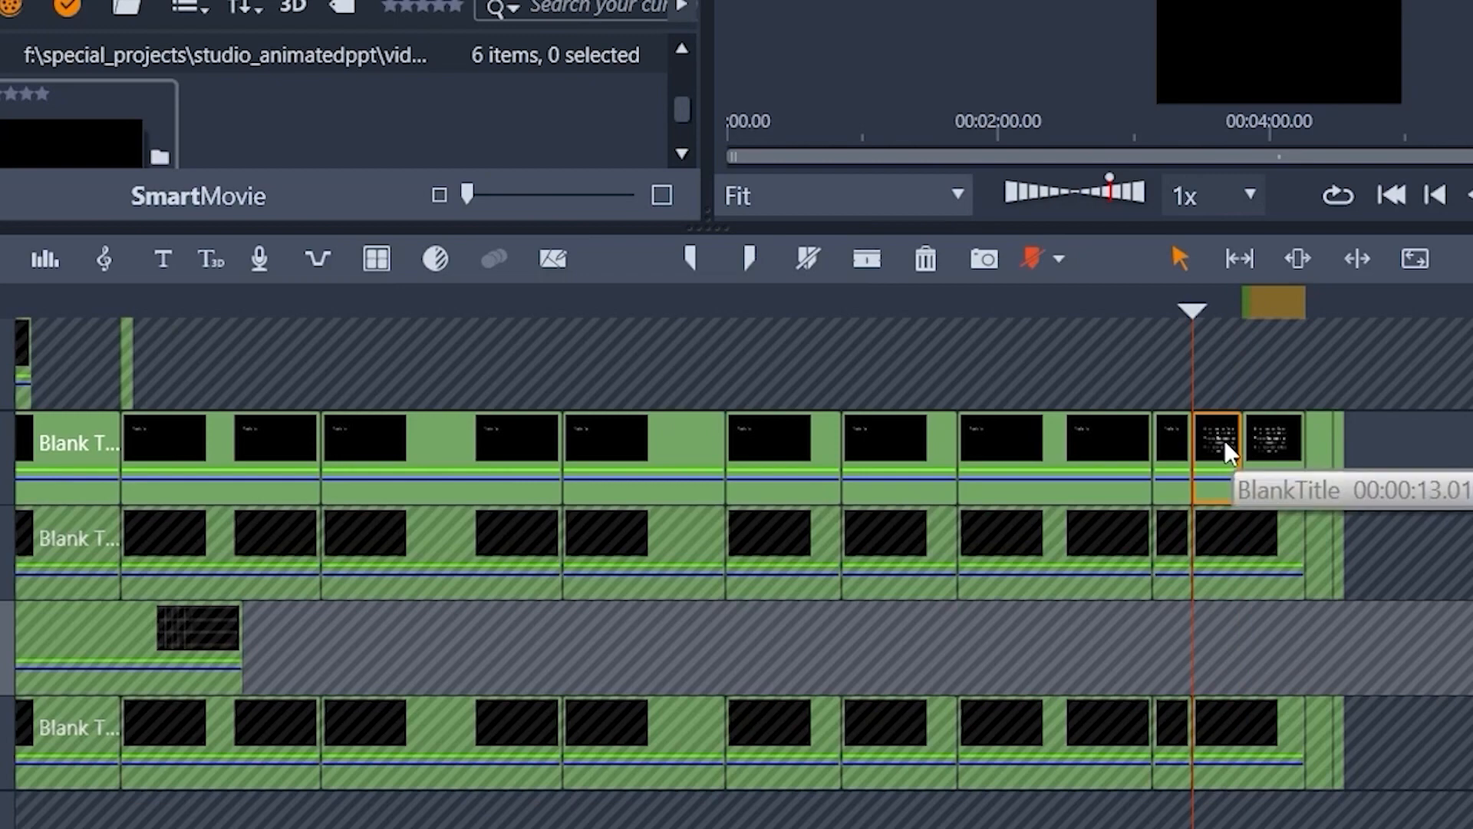
right_click(1223, 442)
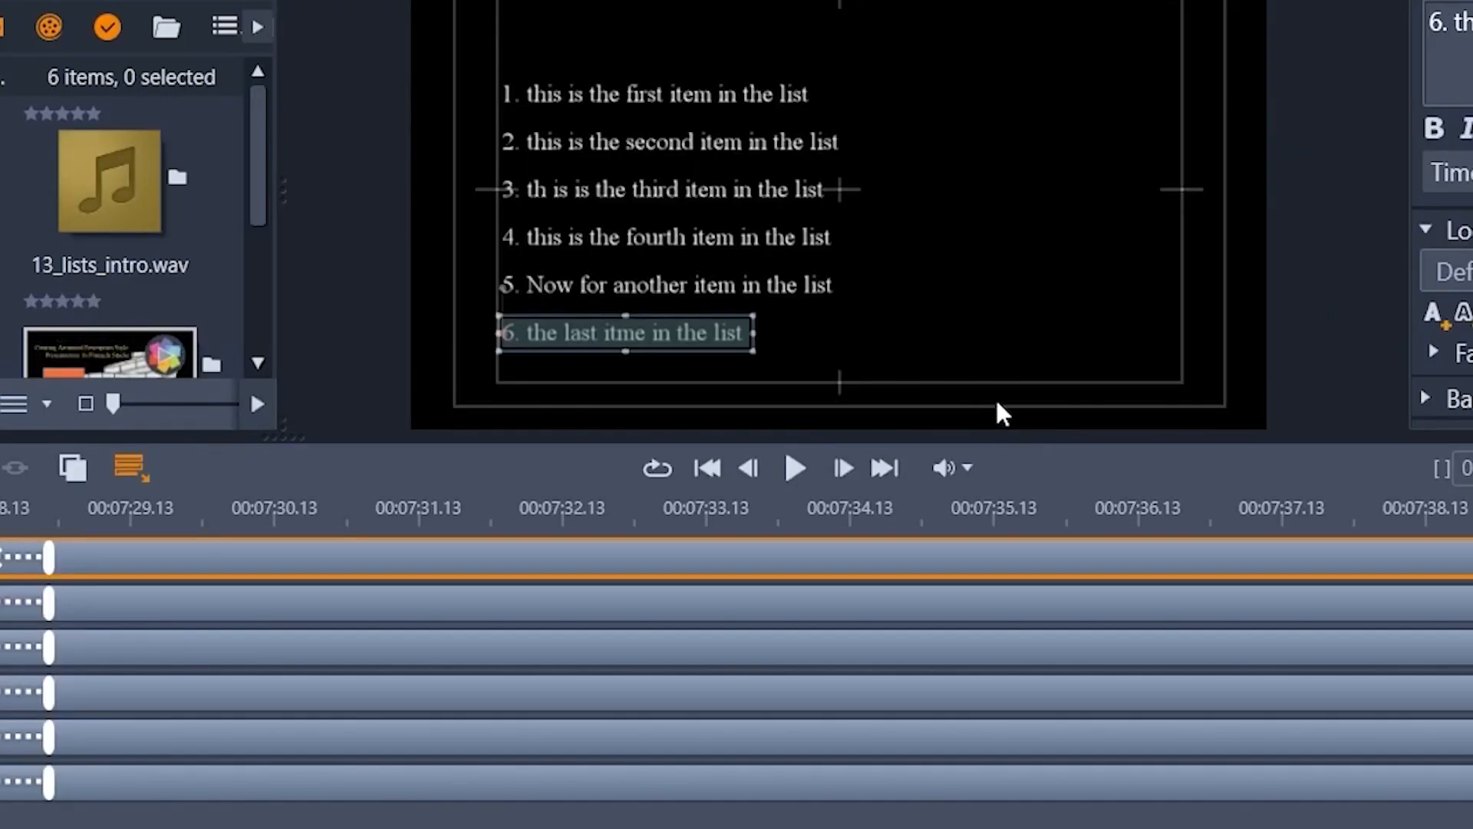
click(952, 303)
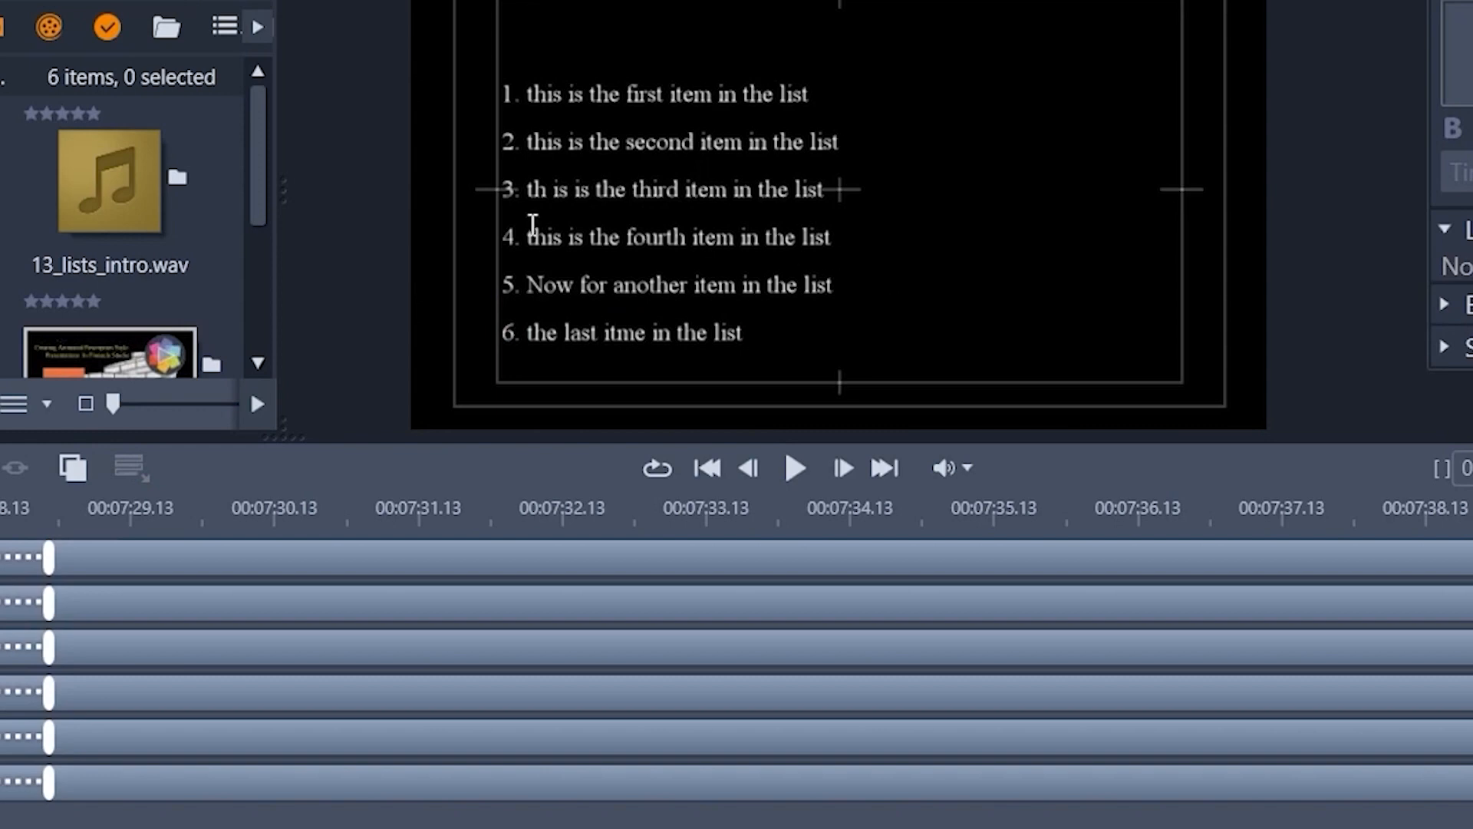
drag(489, 220, 863, 383)
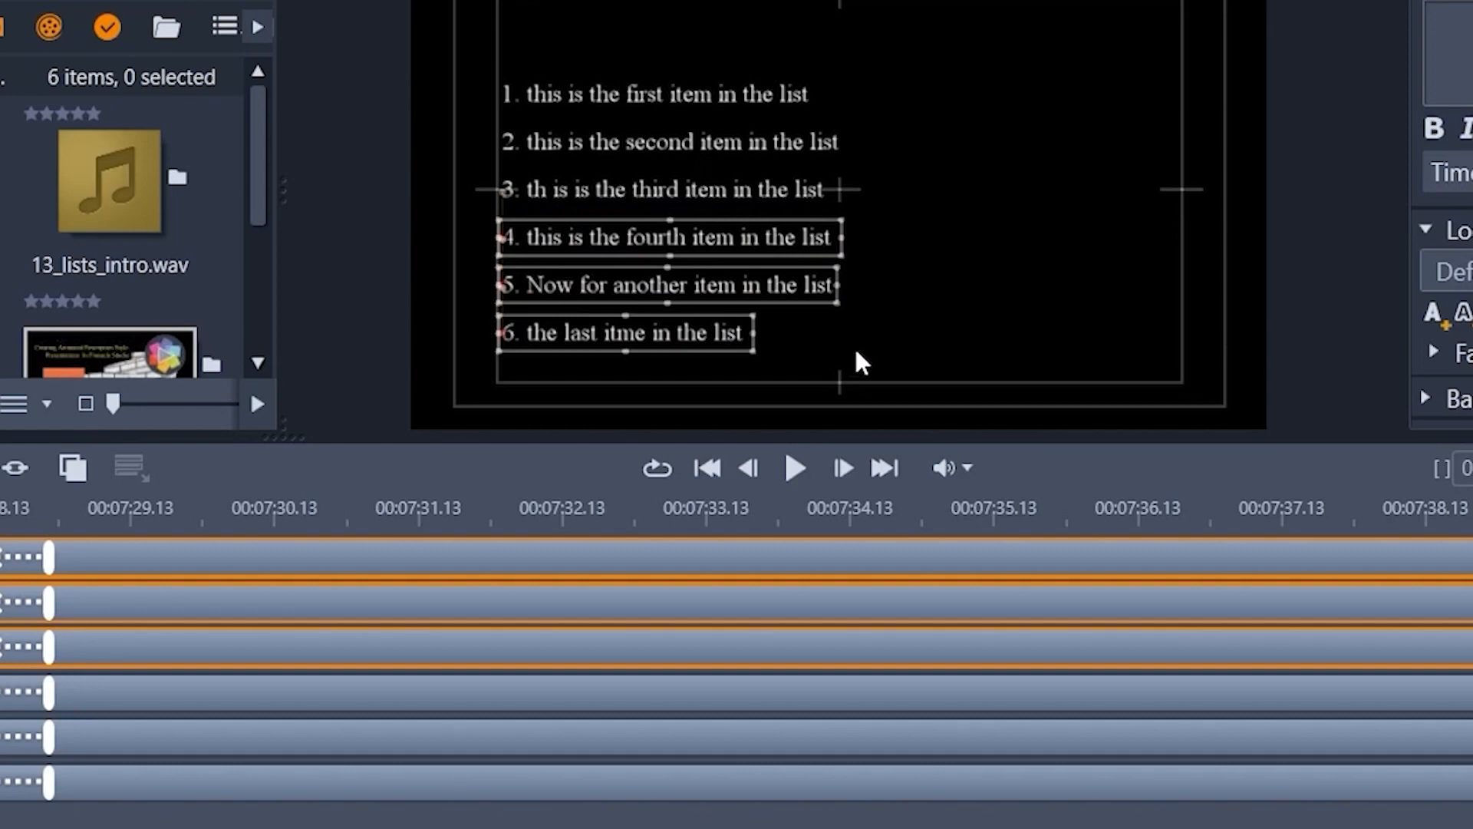
key(Delete)
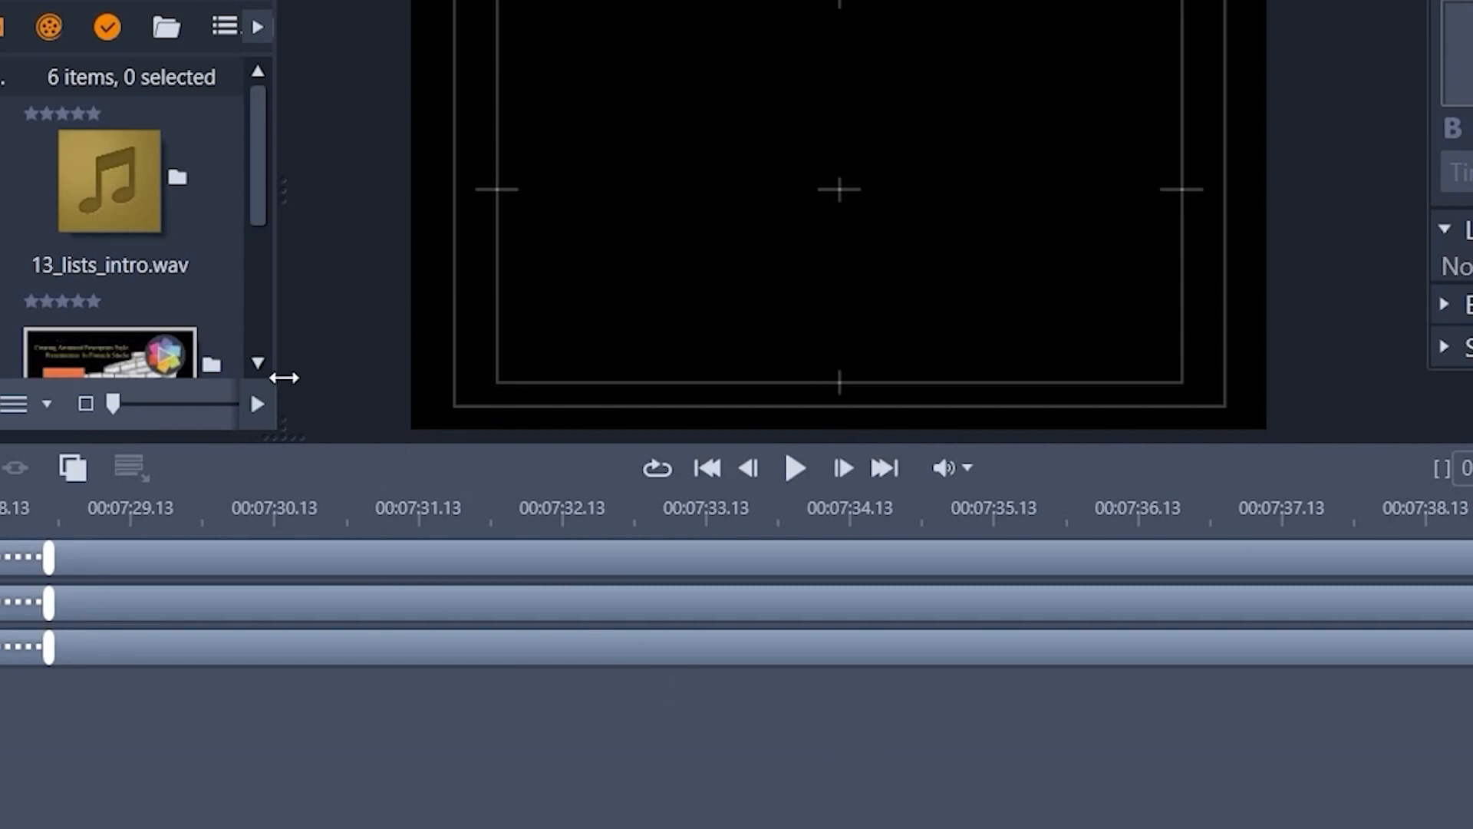
Step: Move list items 1 to 3 together slightly down toward the frame's vertical middle and accept the title
click(357, 524)
drag(488, 32, 848, 414)
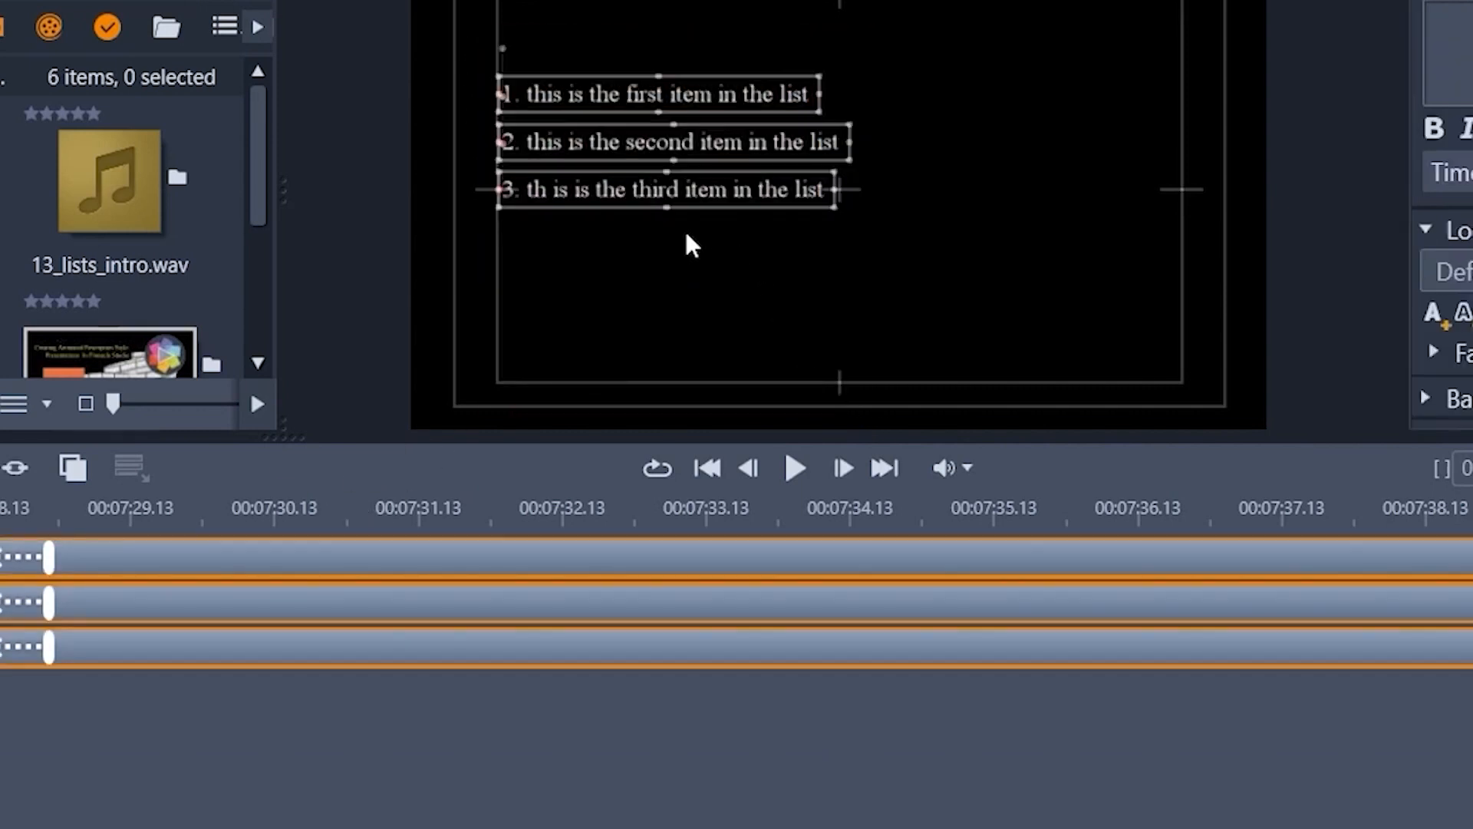
drag(631, 207, 634, 263)
click(888, 693)
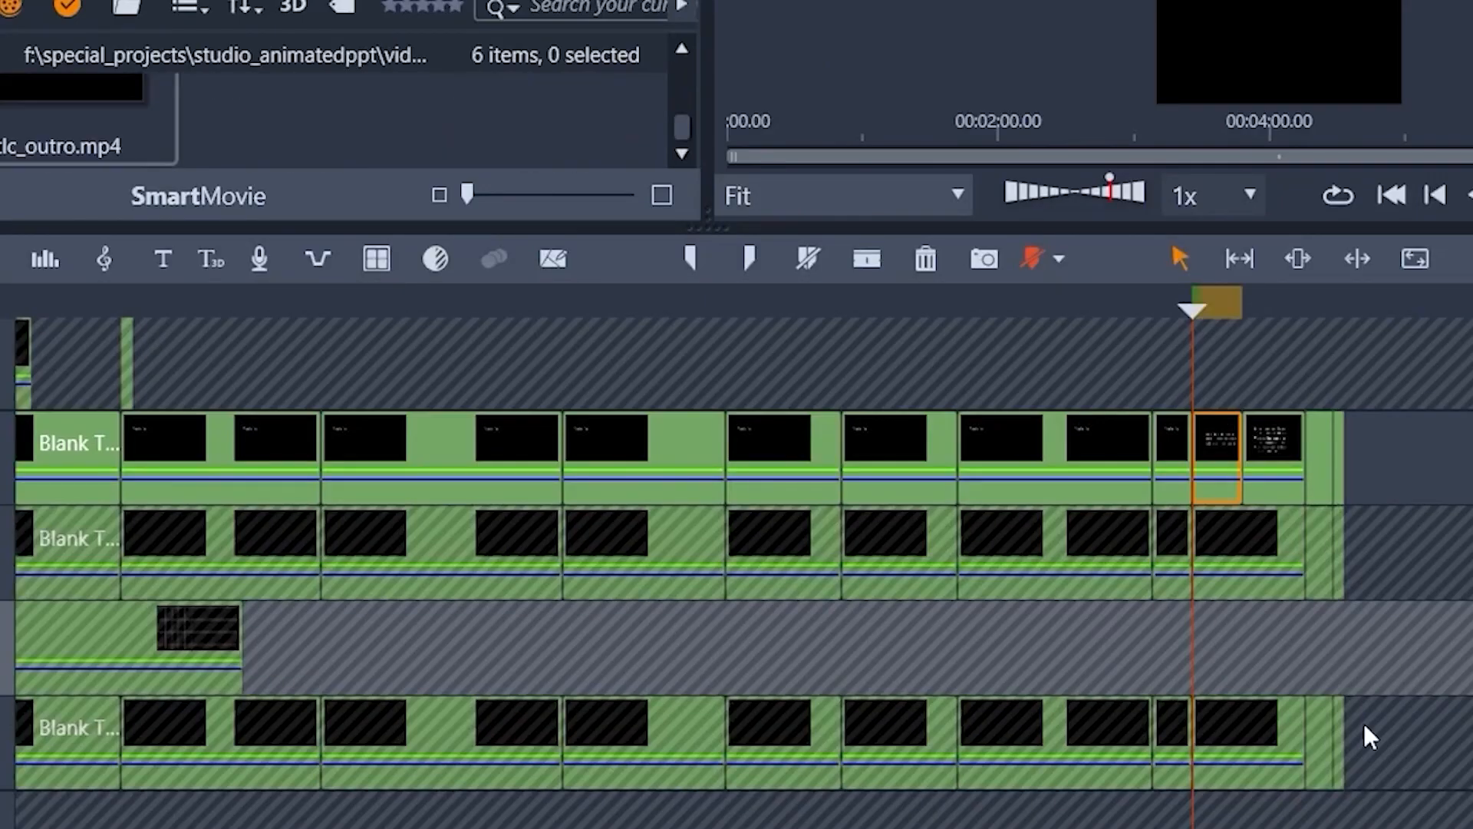
Step: Open the second split list clip for editing, delete items 1 to 3, move items 4 to 6 up together and accept the title
click(1272, 450)
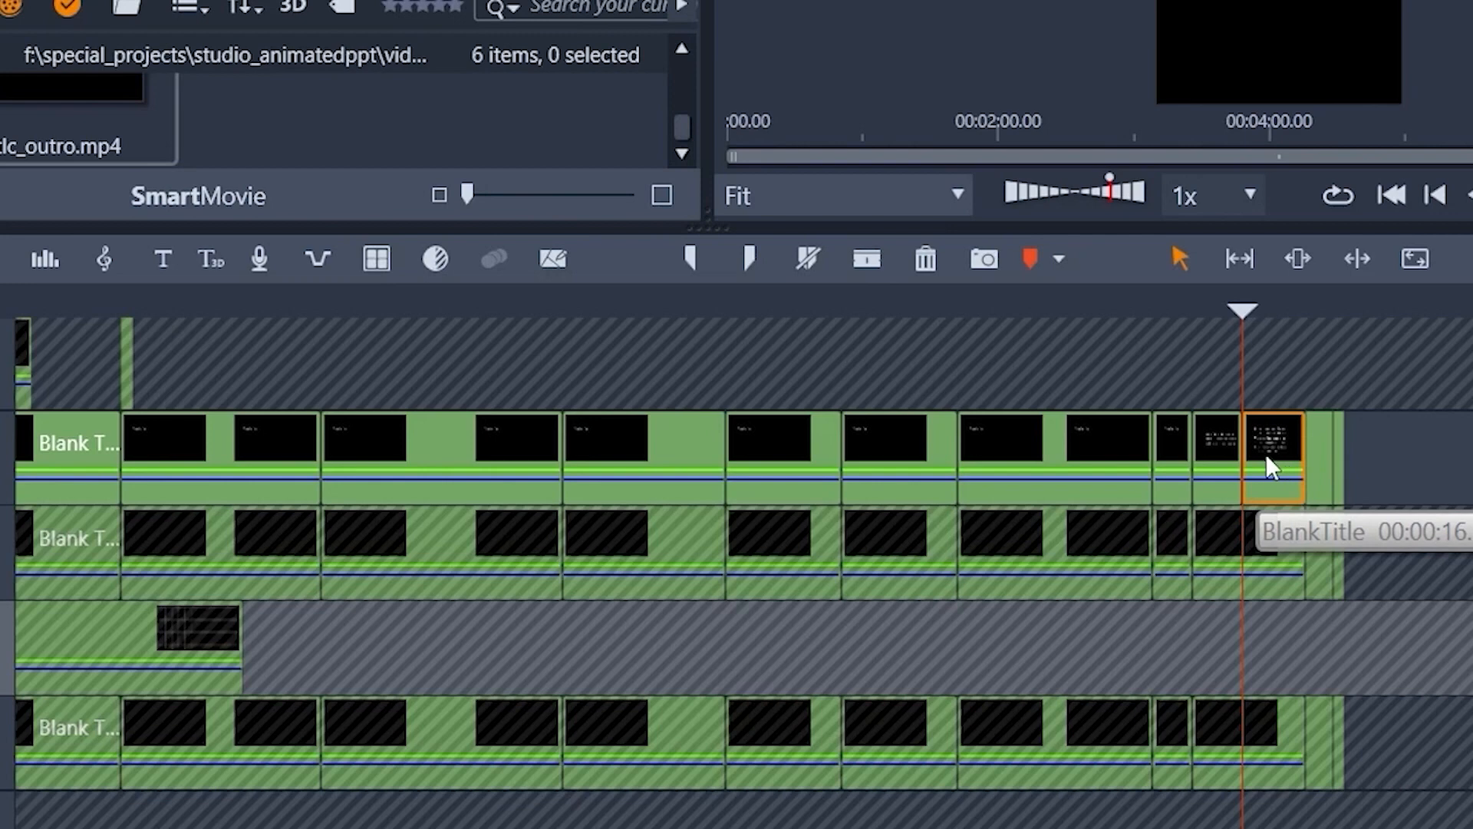
right_click(1273, 457)
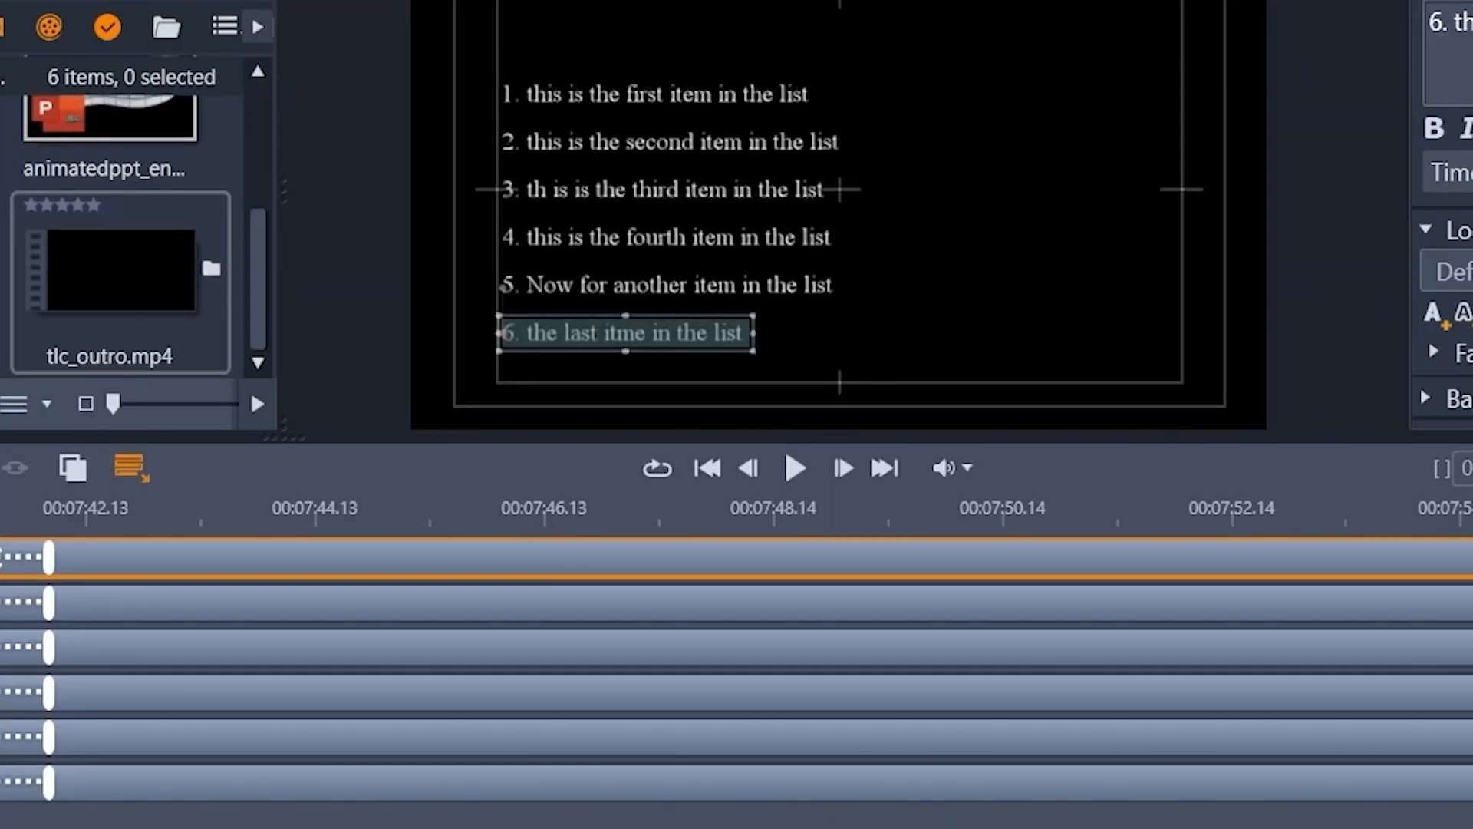
click(16, 781)
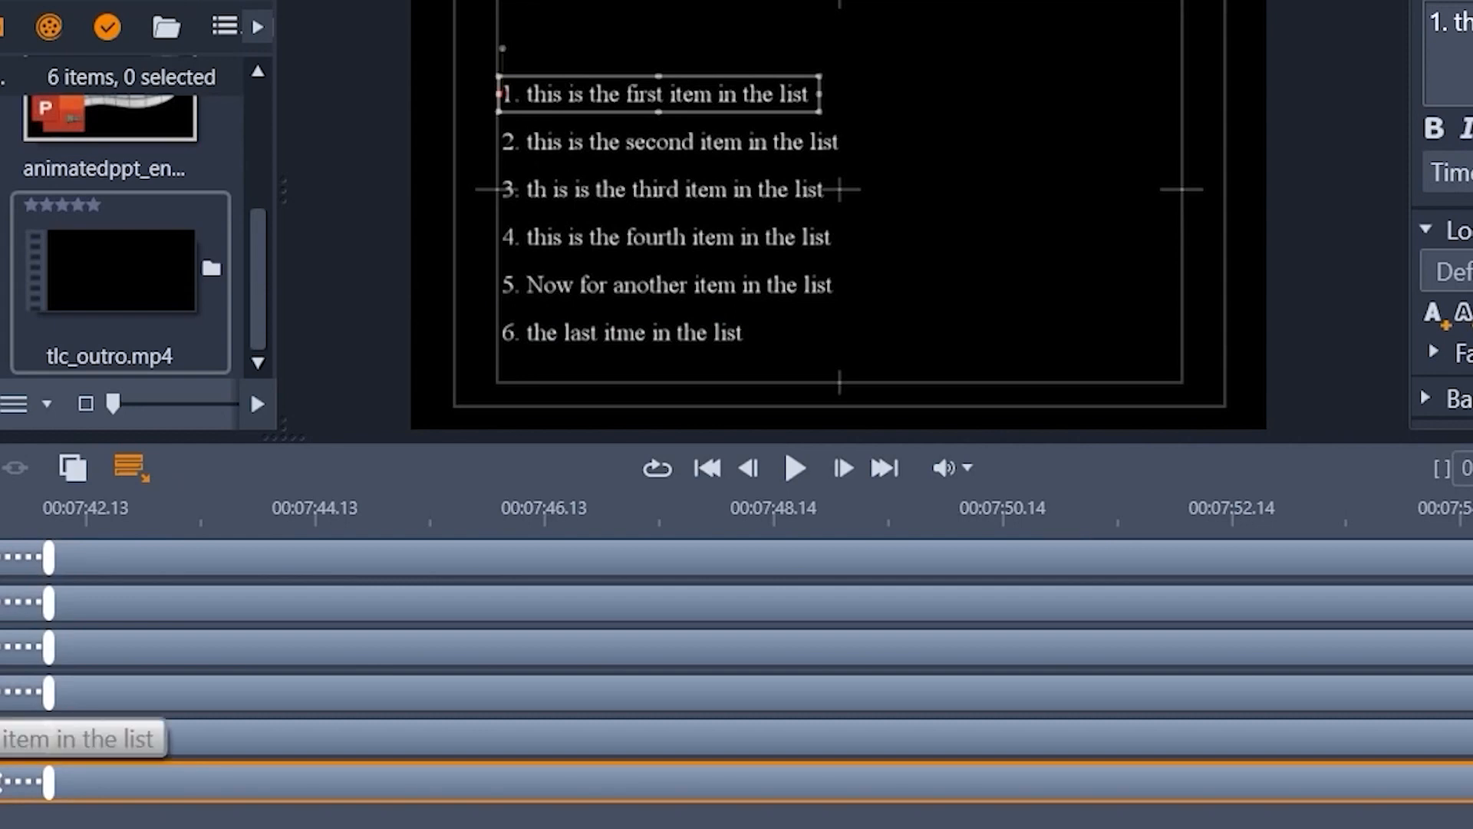
shift+click(15, 693)
key(Delete)
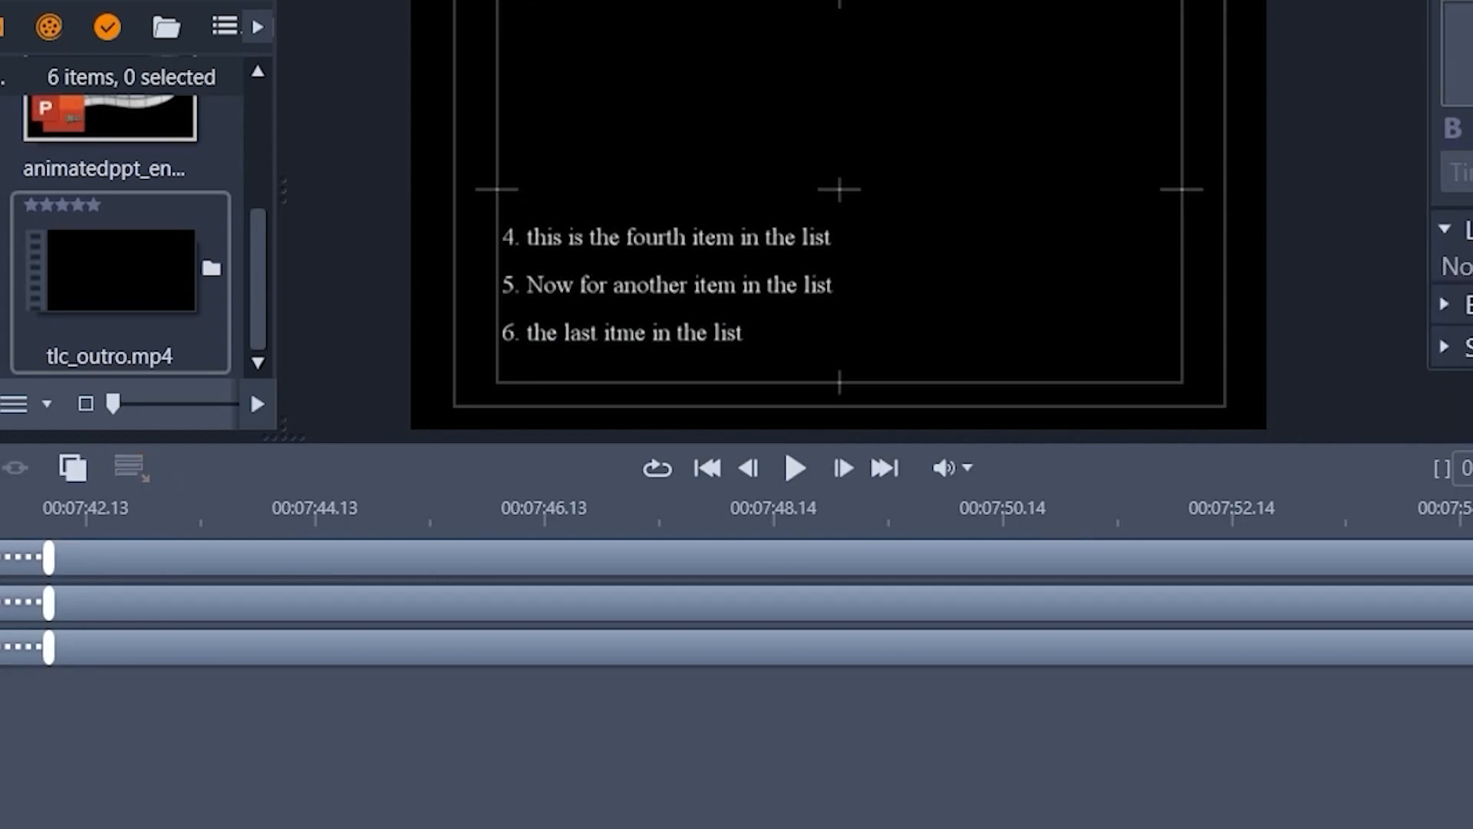
drag(495, 198, 675, 431)
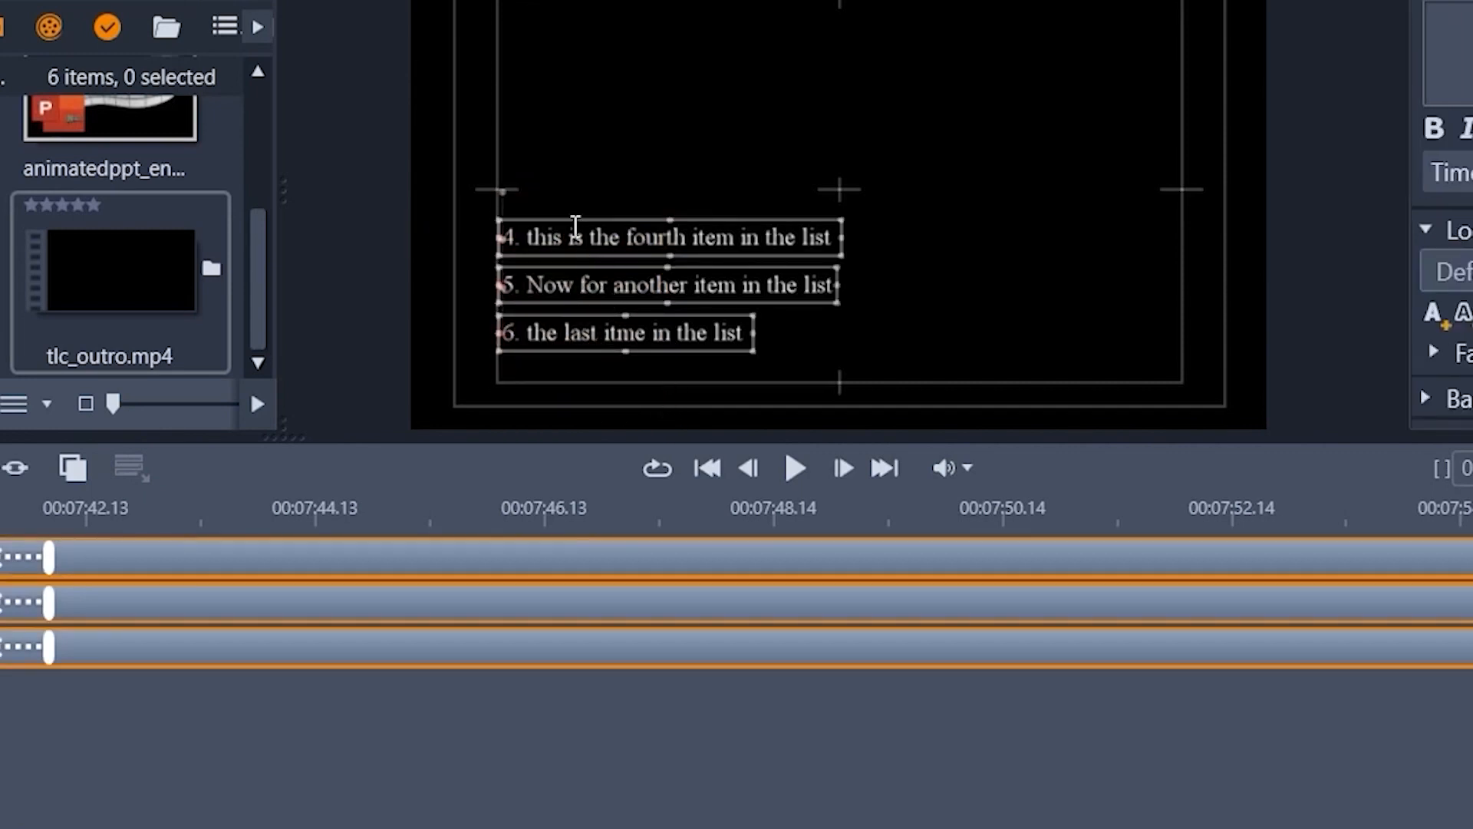
drag(573, 205, 576, 120)
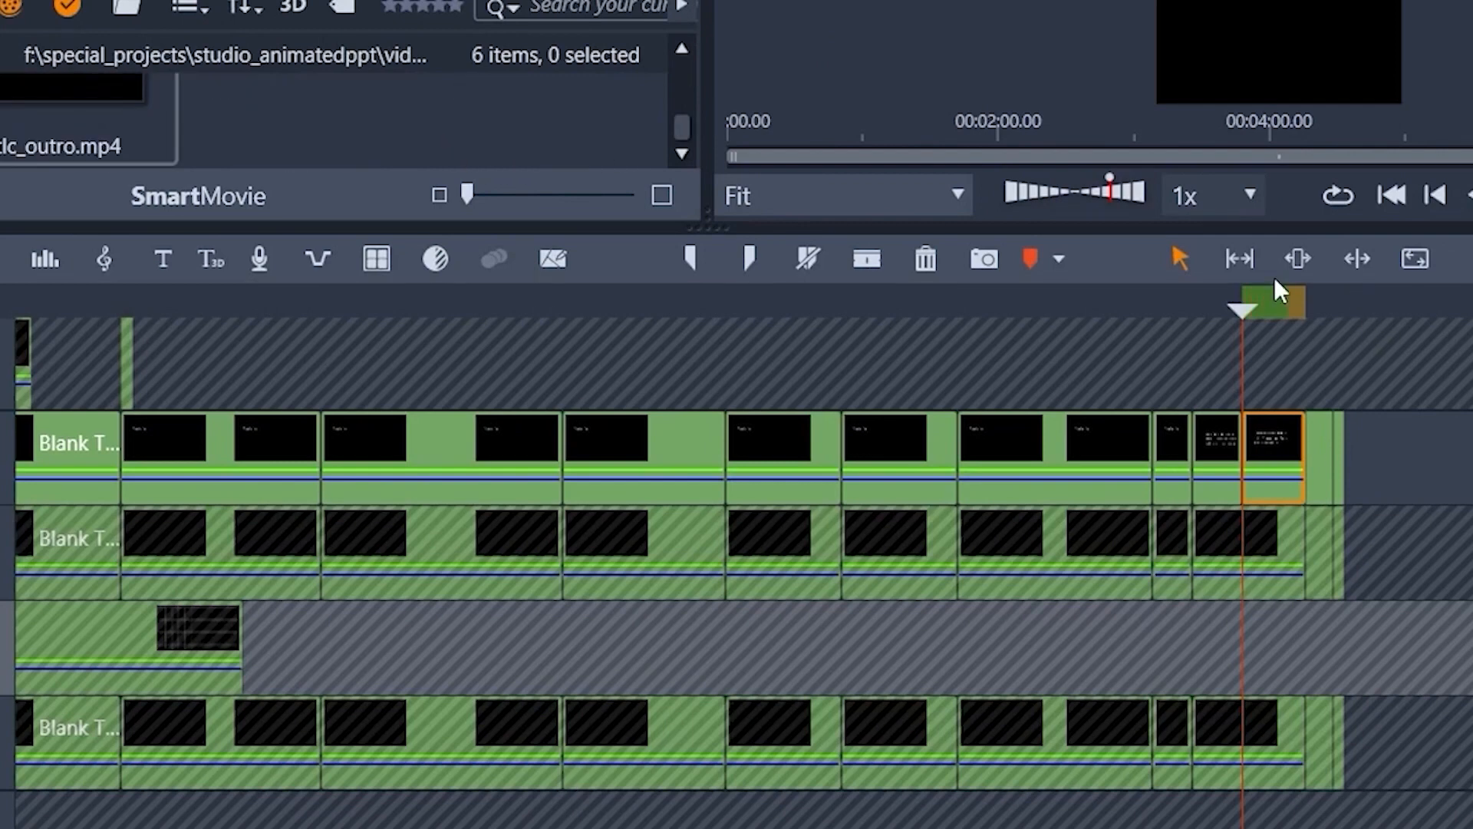
Step: Enlarge the preview and scrub through the second list clip to examine the placement of items 4 to 6
mouse_move(1254, 316)
mouse_down()
mouse_move(1140, 312)
mouse_move(1278, 310)
mouse_move(1223, 310)
mouse_move(1266, 311)
mouse_up()
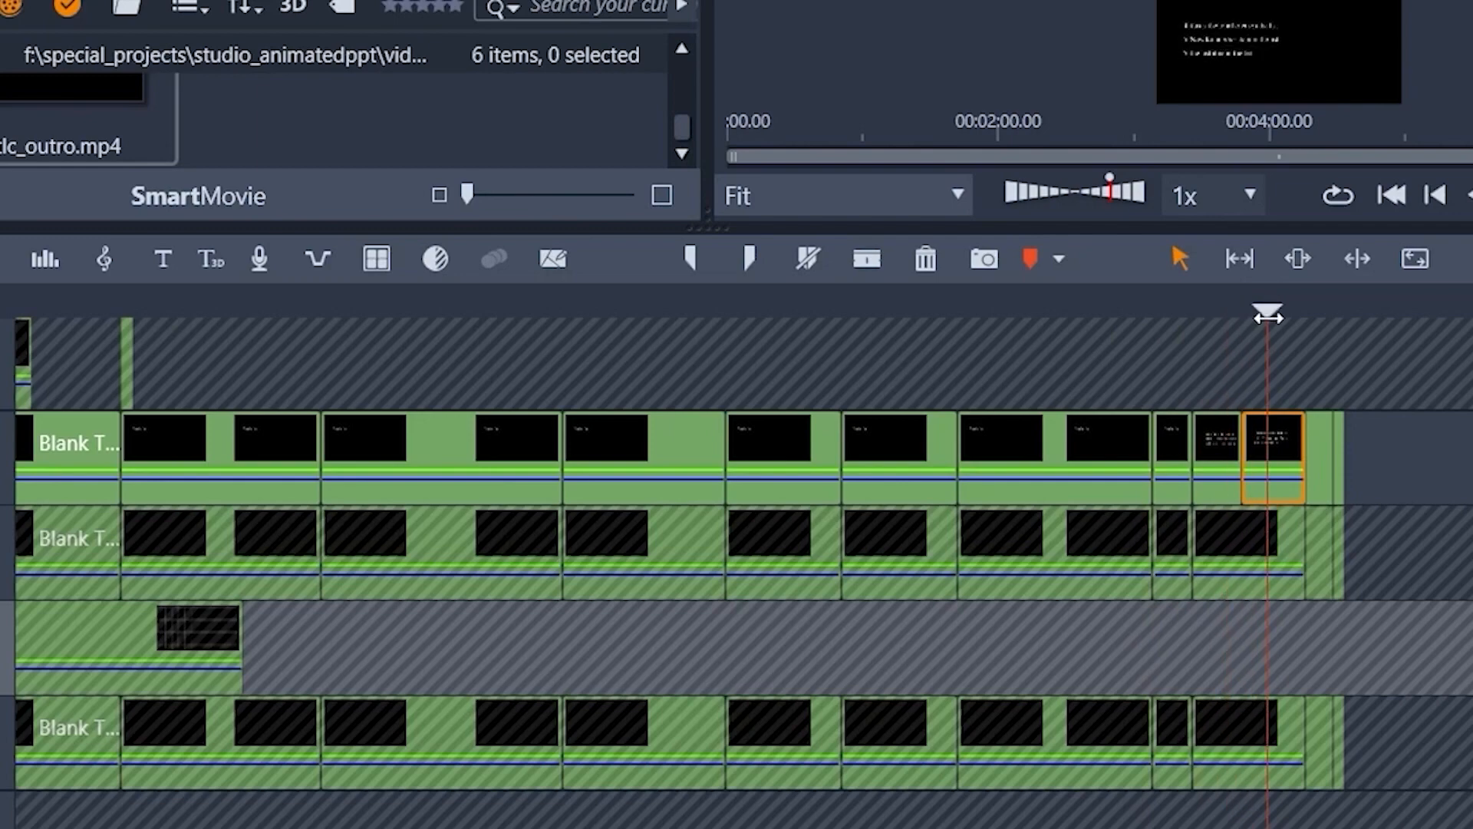
drag(1178, 227, 1141, 622)
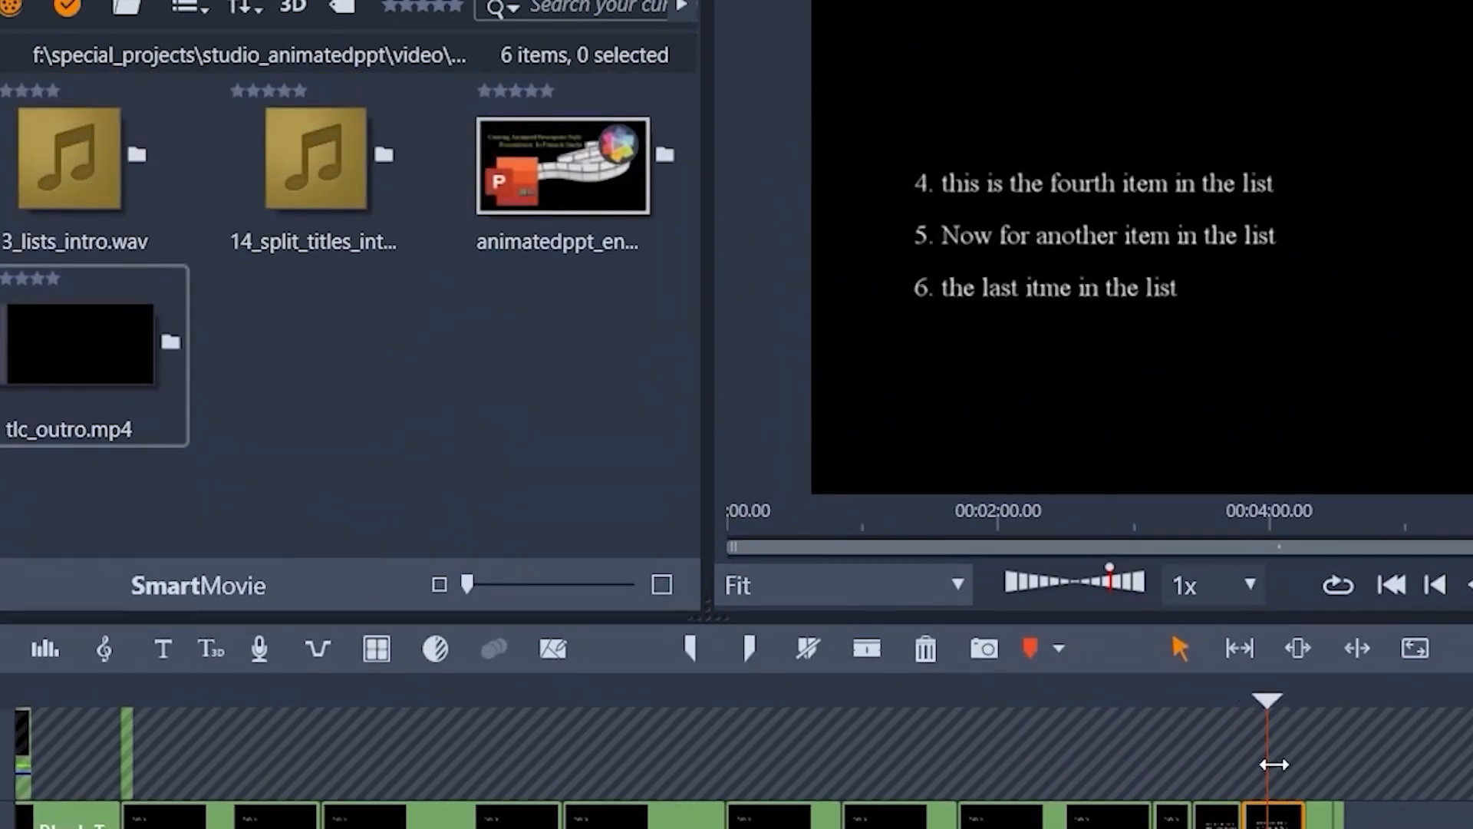
drag(1266, 701, 1269, 748)
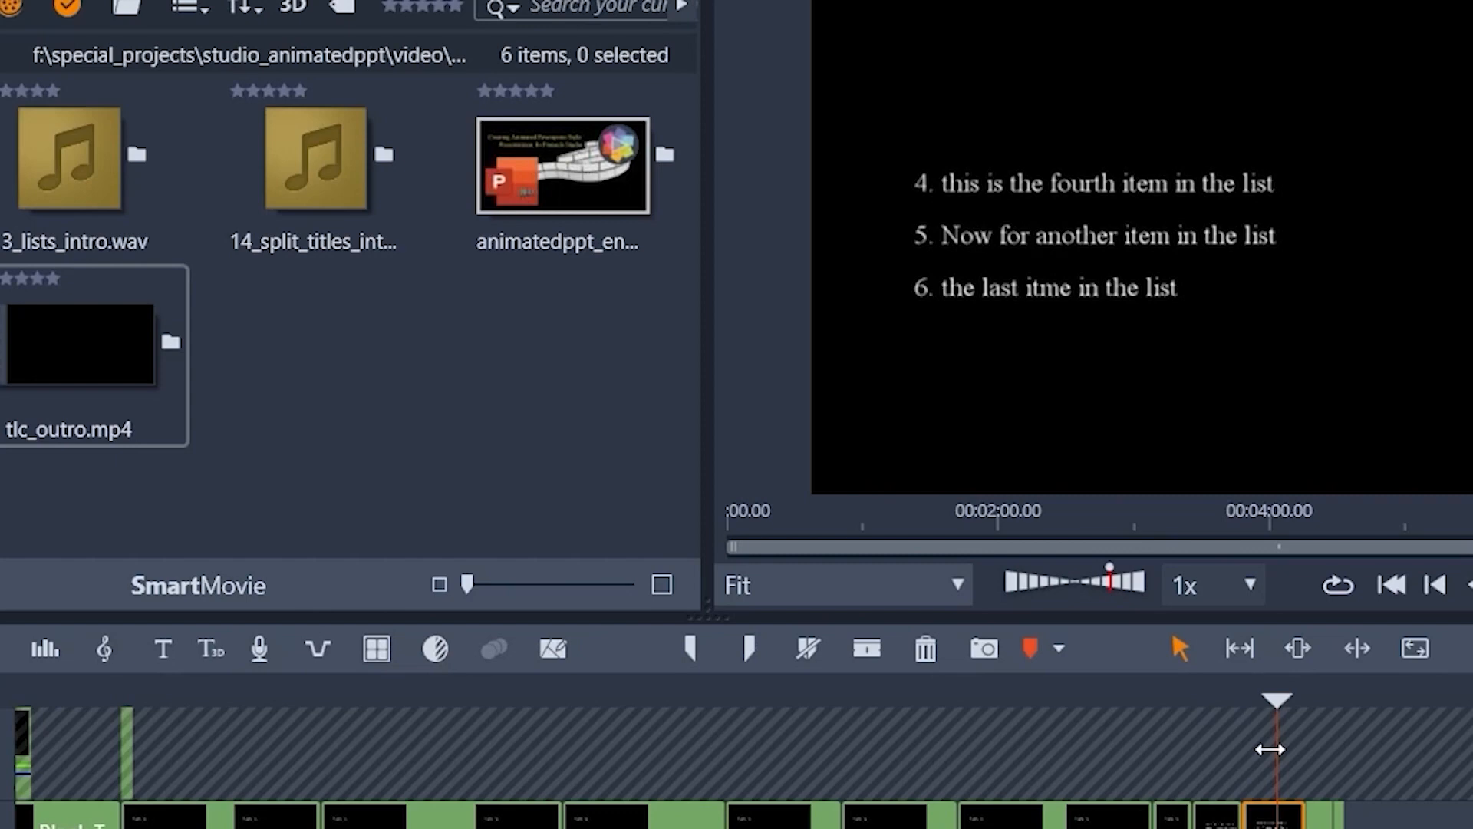